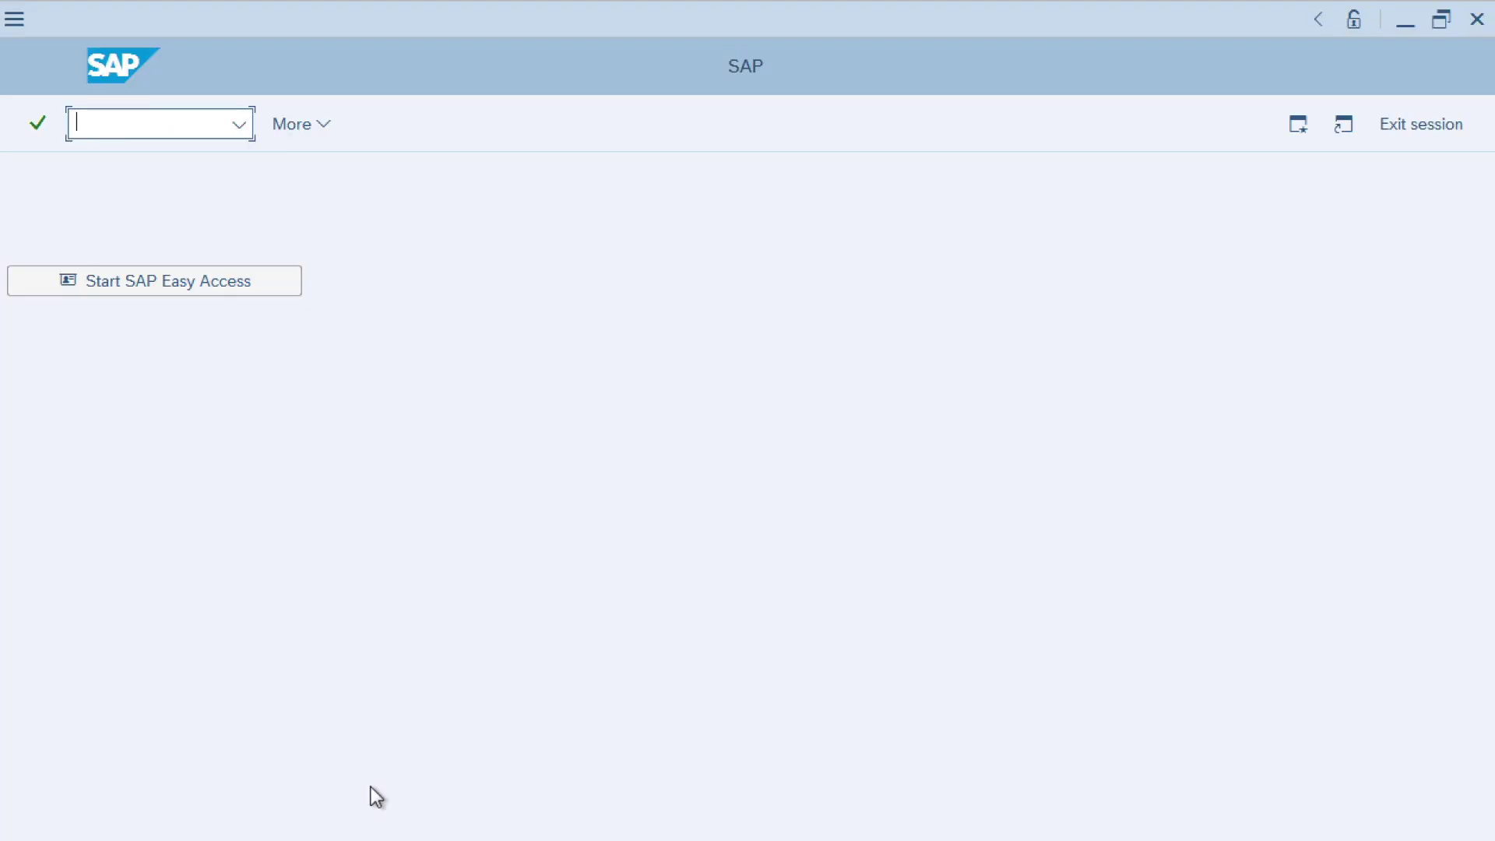
Open material M-01 for changes with transaction MM02, using plant 1200, sales organization 1000 and distribution channel 10
text(/nMM02)
key(Return)
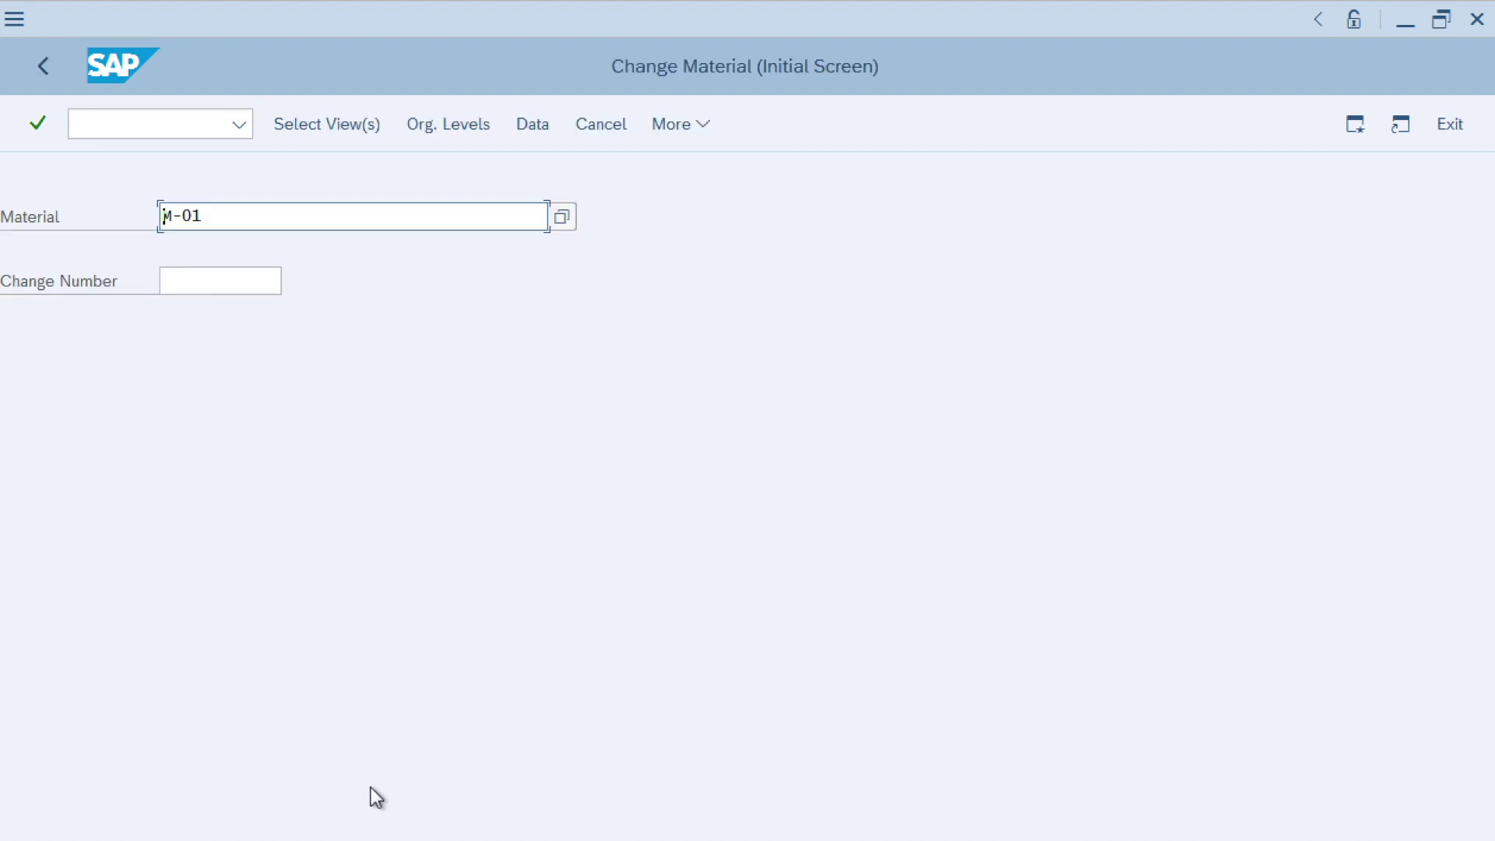
key(Return)
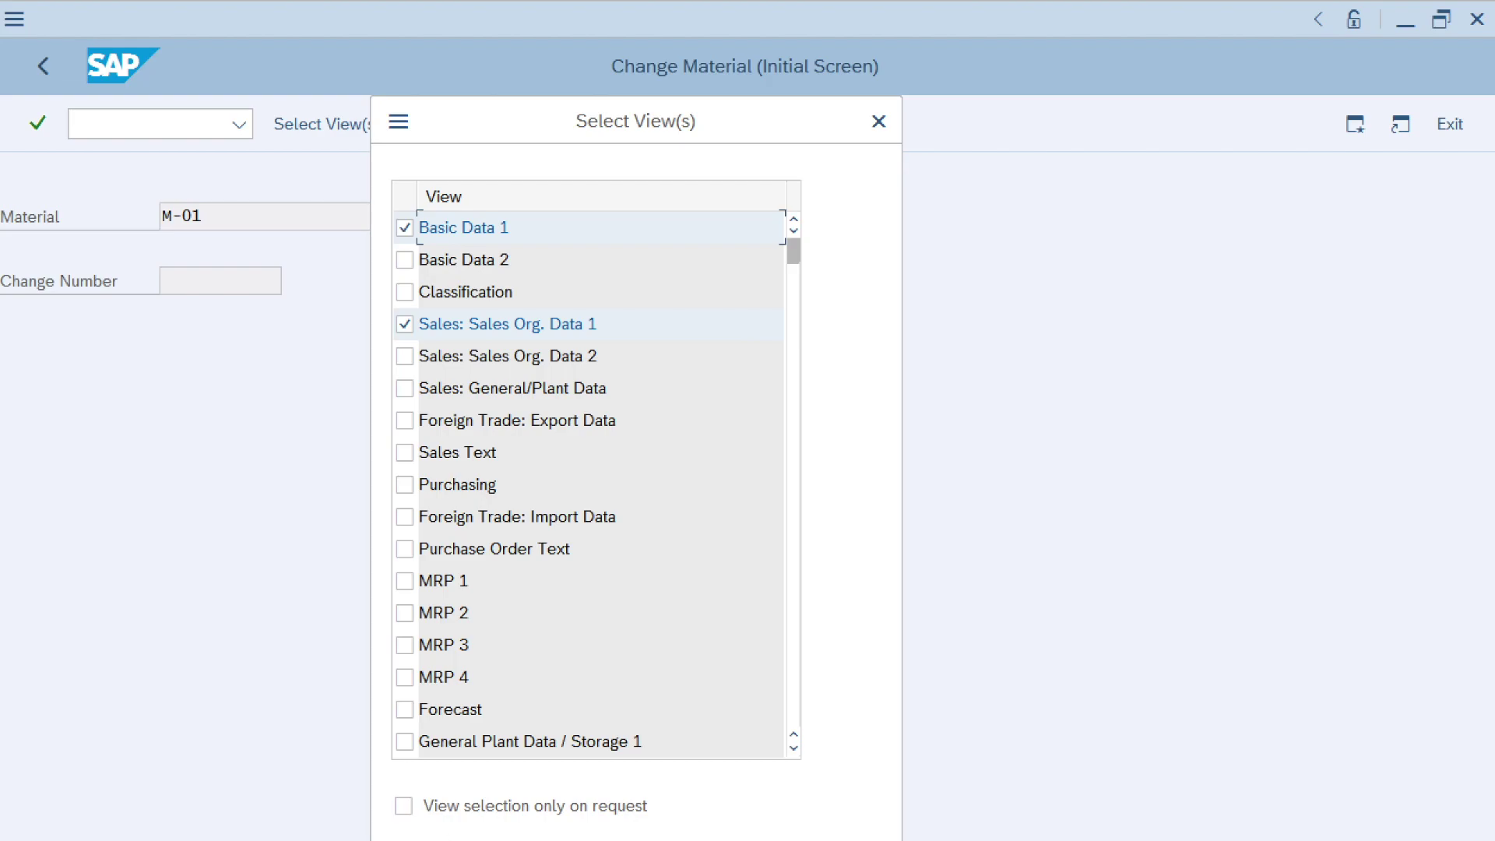
key(Return)
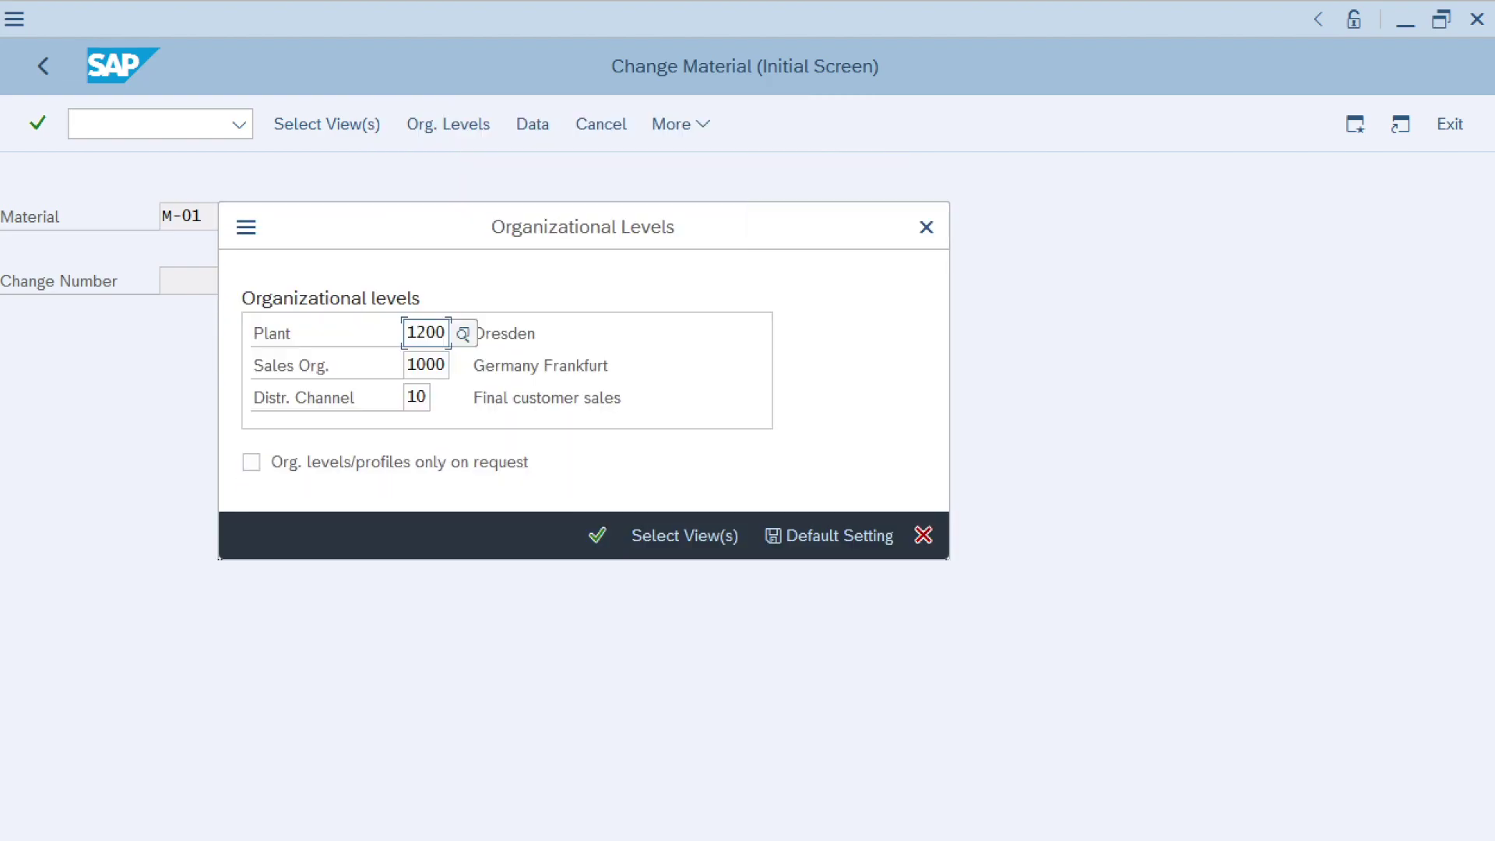
click(597, 536)
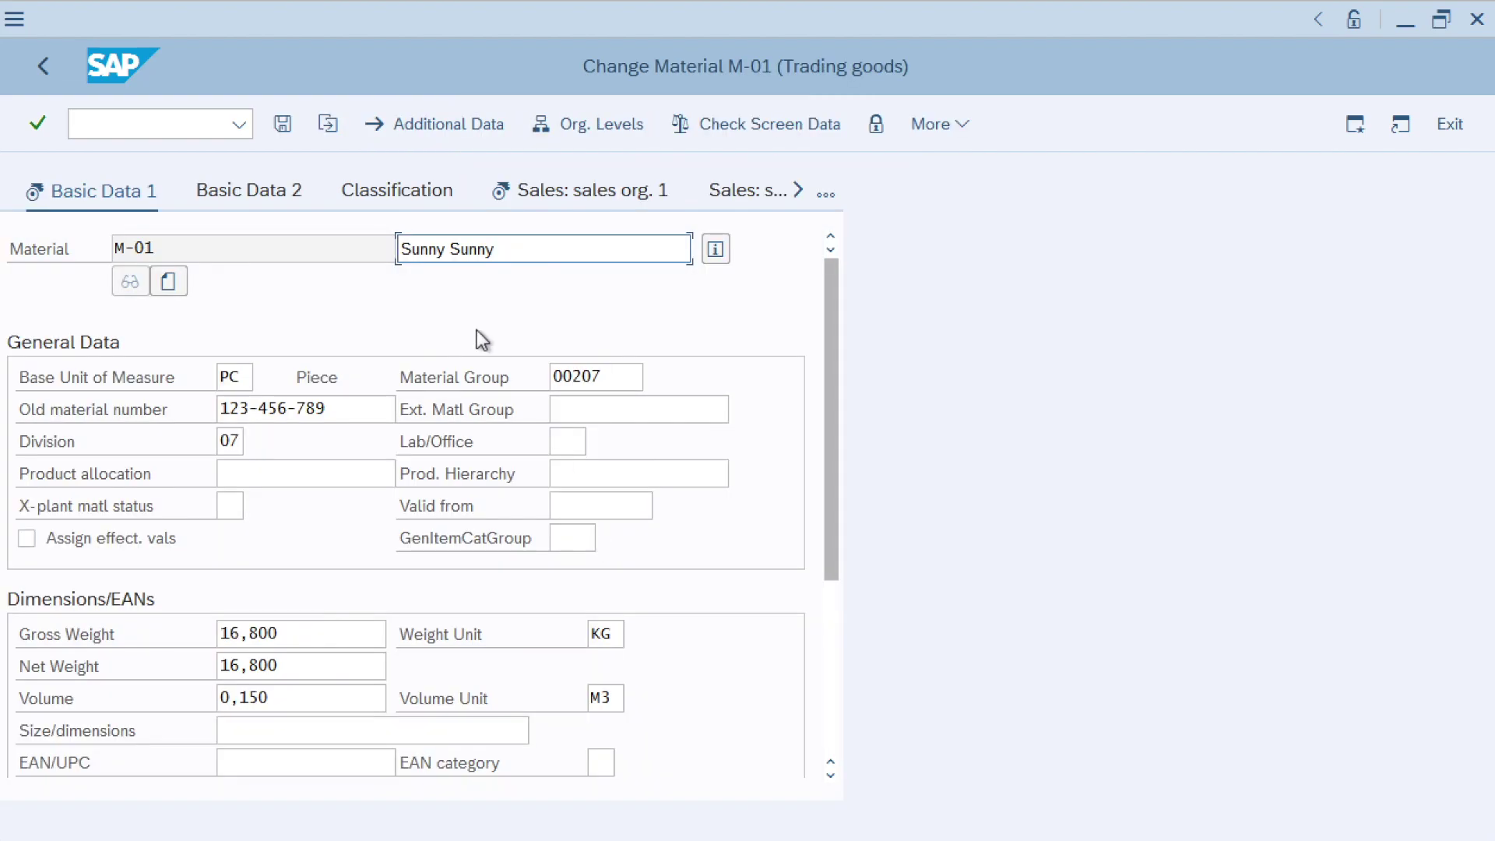
Locate the product hierarchy fields in the Basic Data 1 and Sales: Sales Org. 2 views, then return to Basic Data 1
click(570, 475)
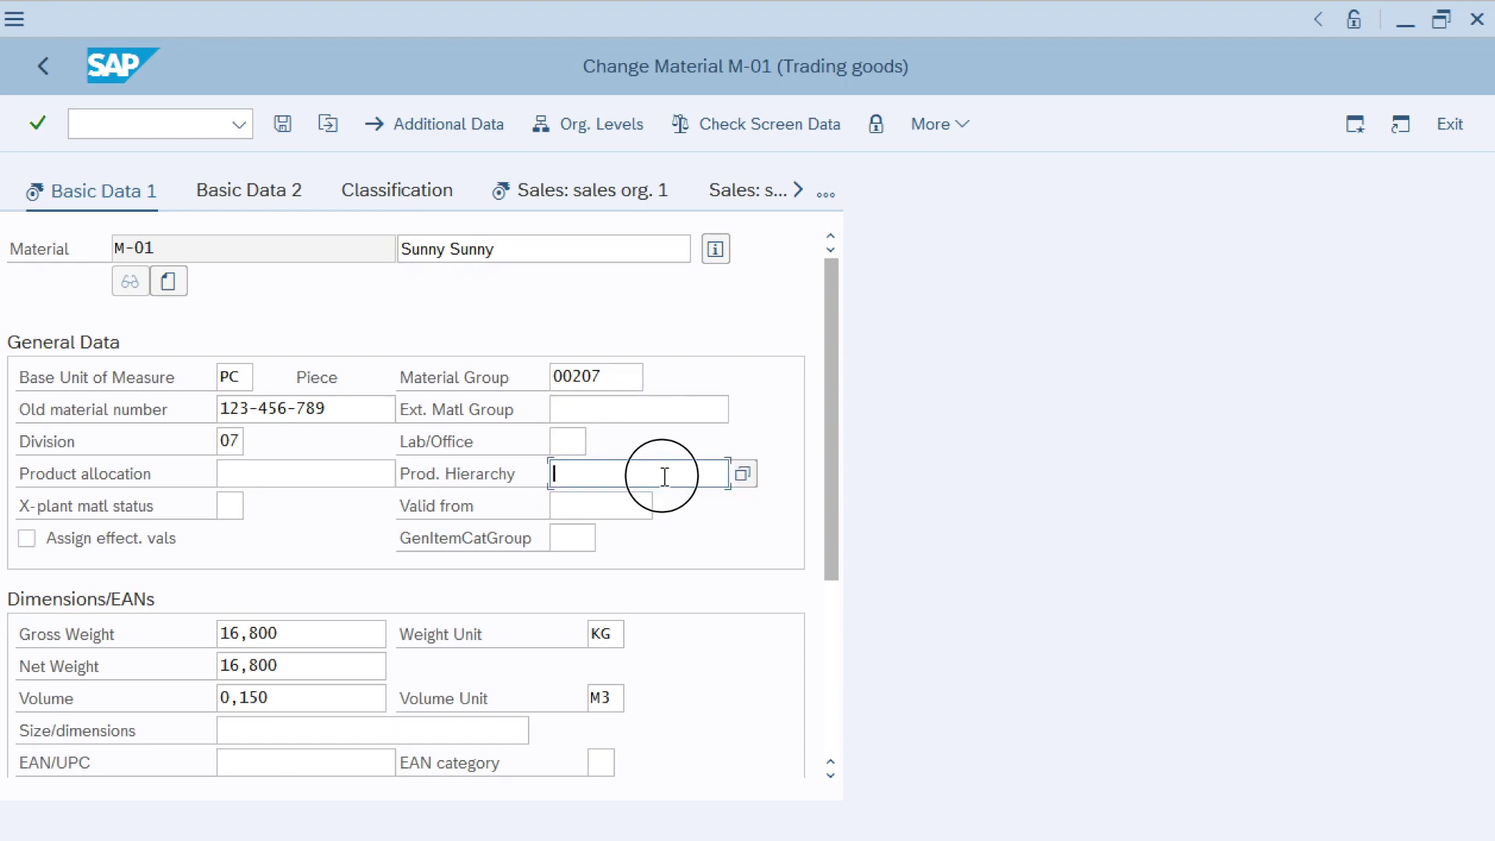
click(741, 191)
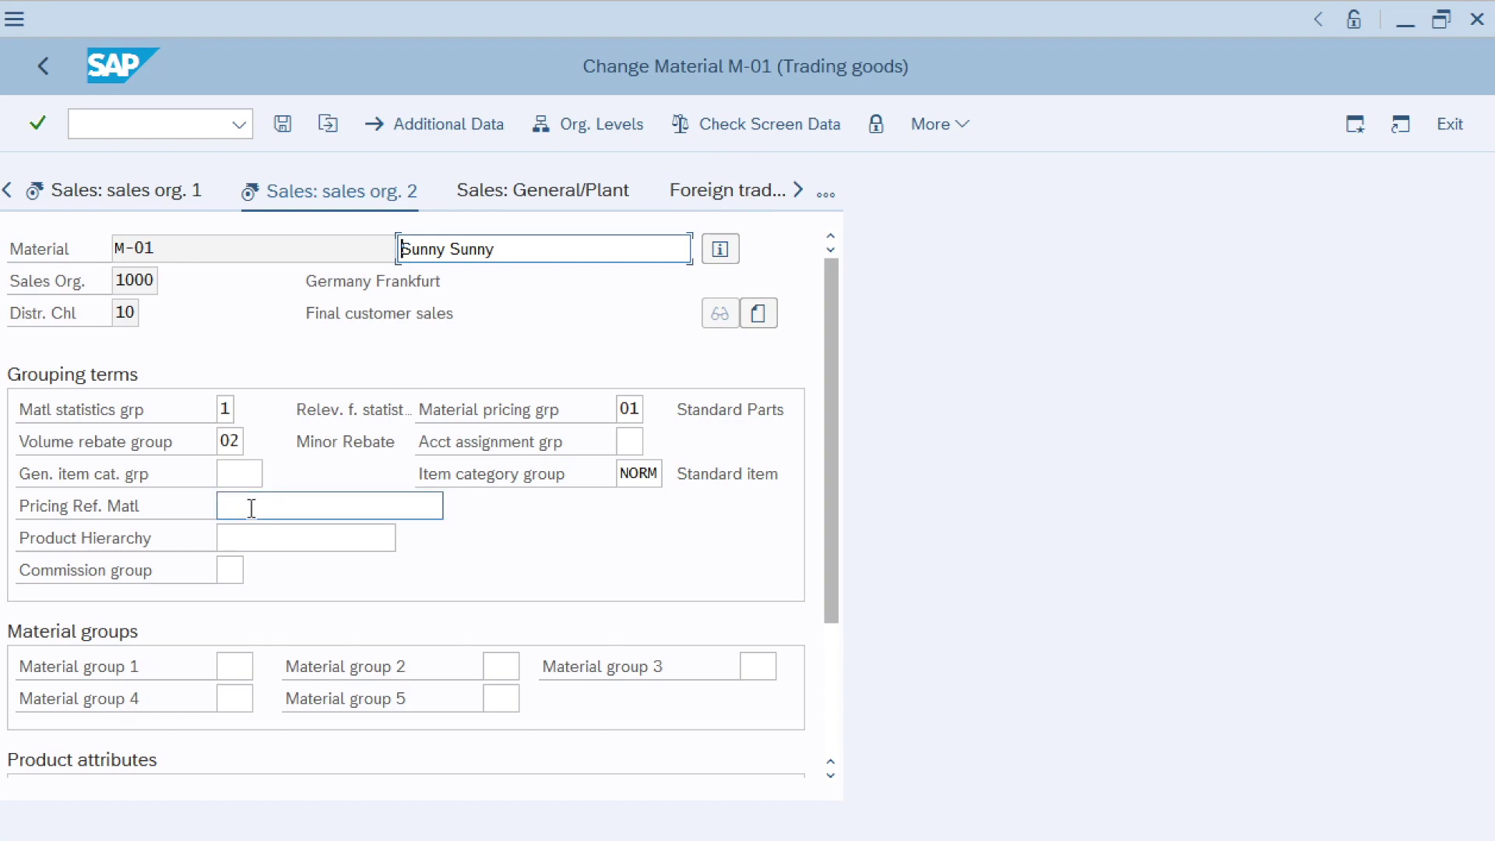
click(246, 536)
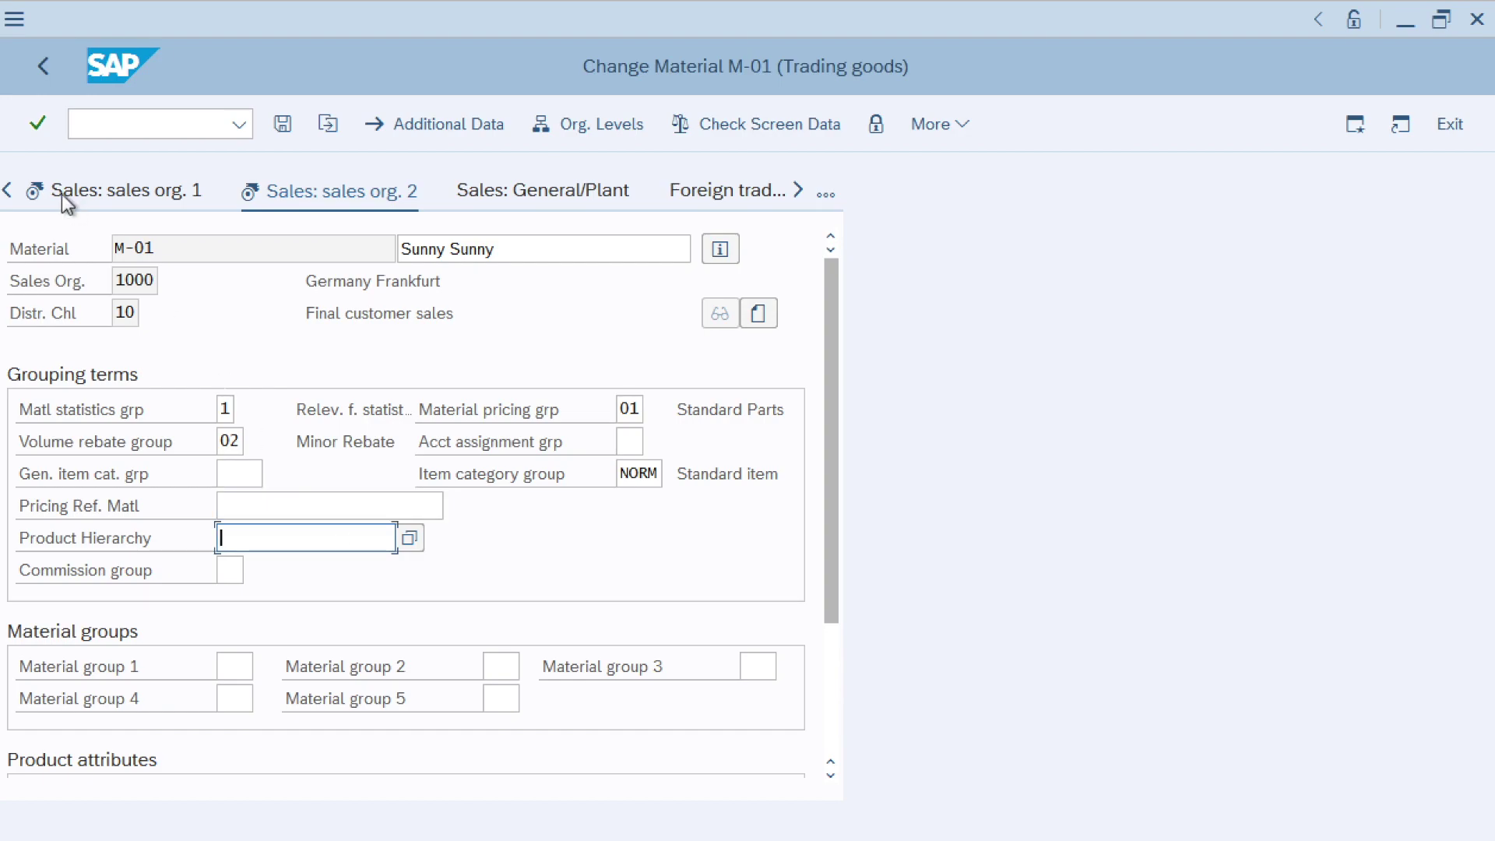
click(9, 191)
click(8, 192)
click(9, 192)
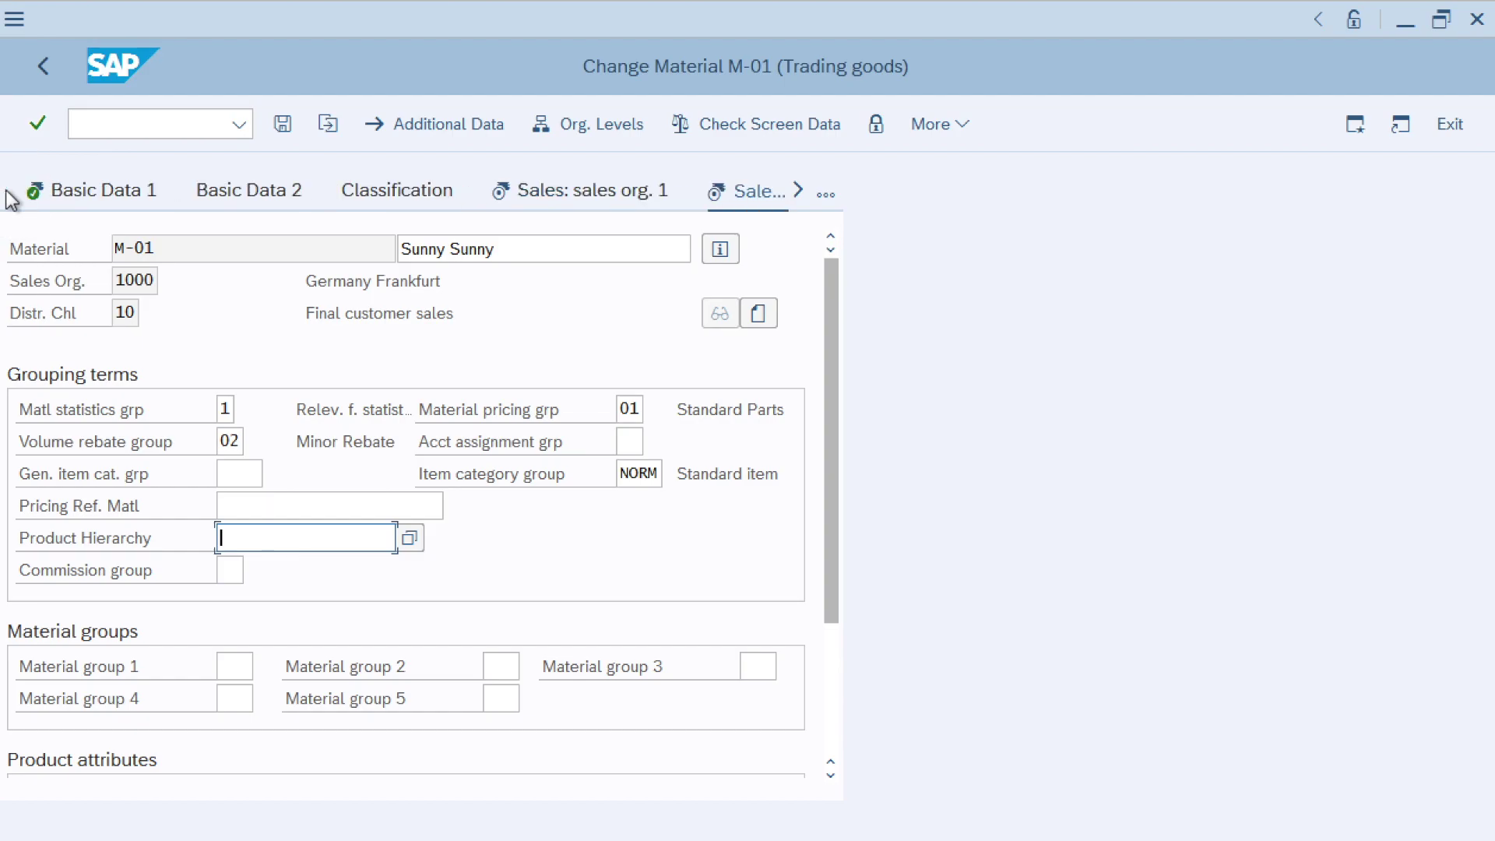
click(57, 195)
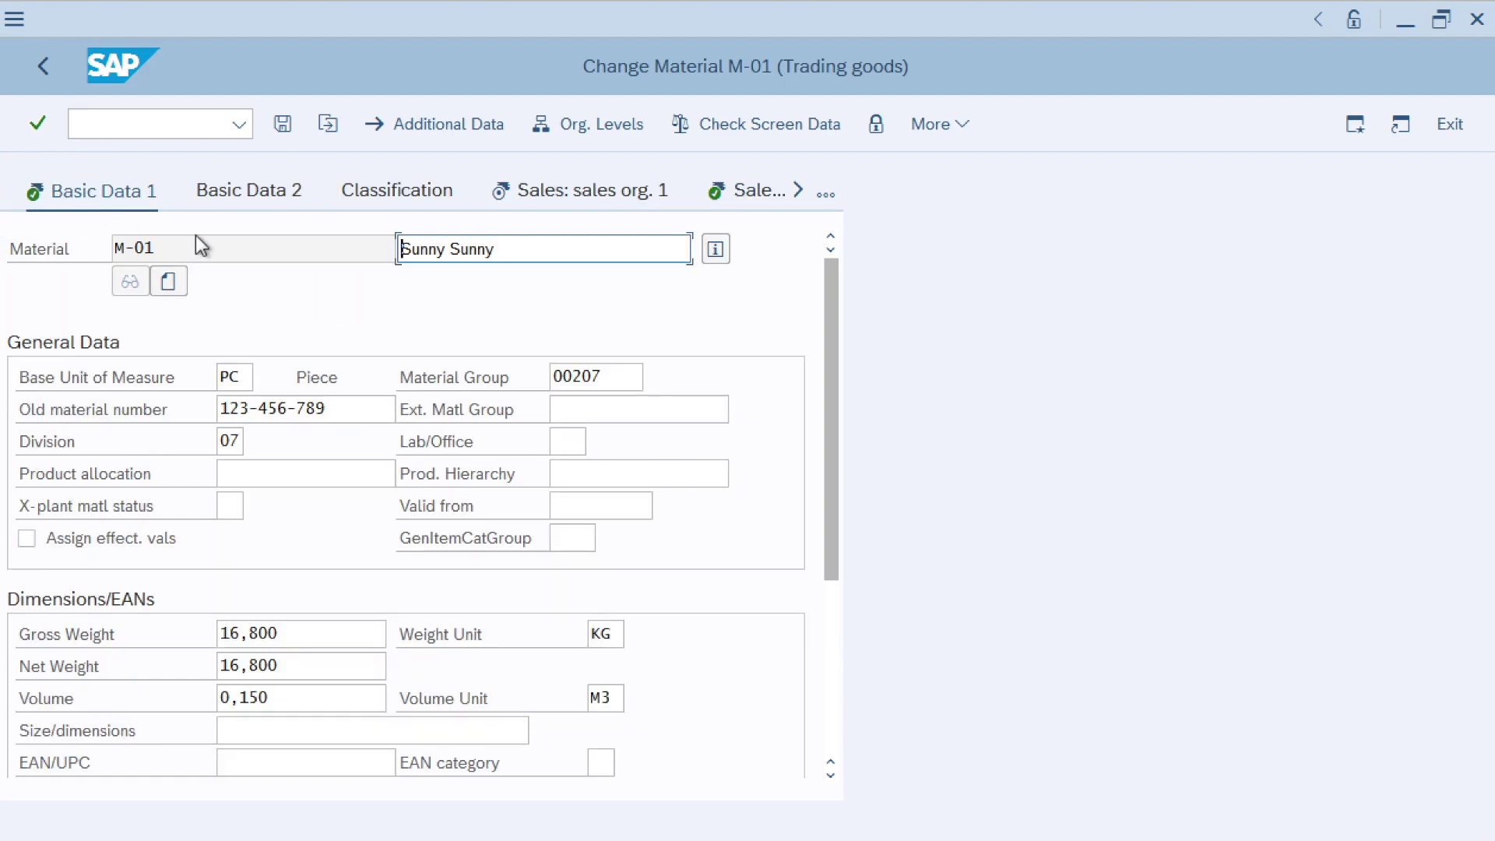
Browse the value help of the product hierarchy field through main group Hardware, checking the subgroups of PC and Work station
click(595, 477)
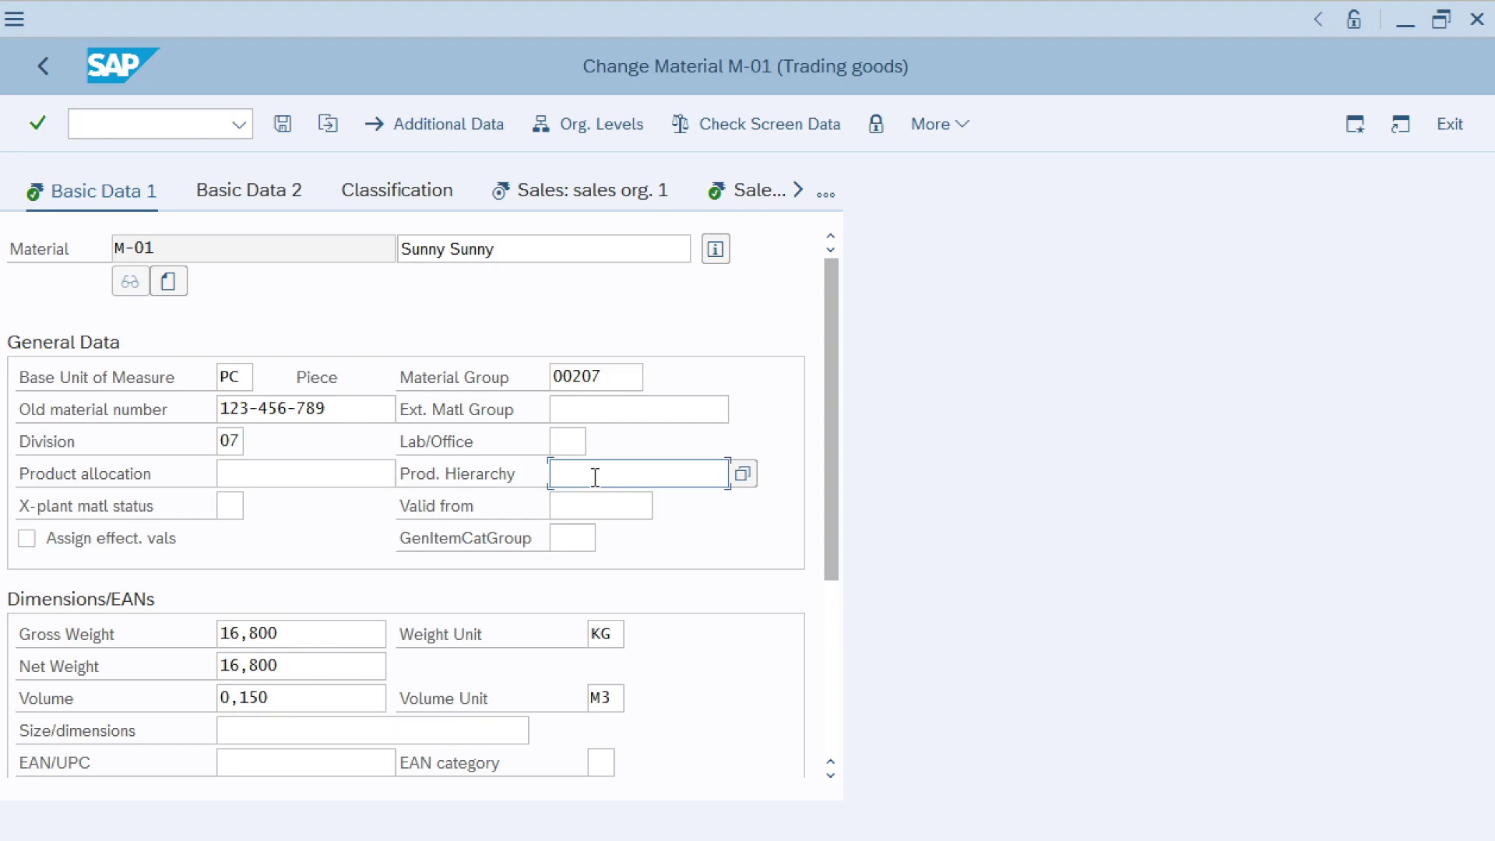
click(744, 475)
drag(658, 120, 653, 25)
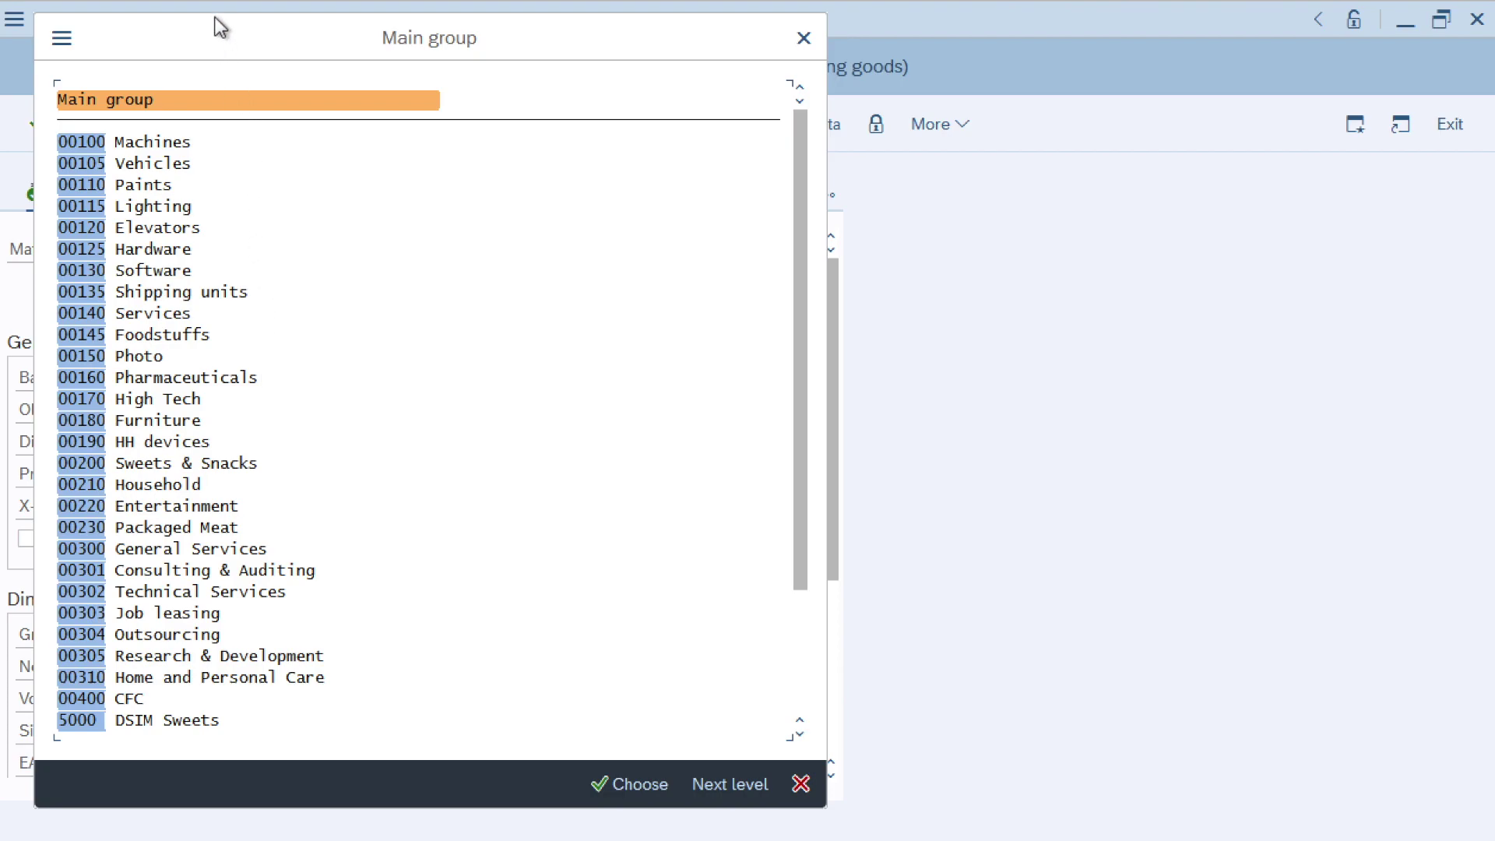
click(78, 251)
click(712, 784)
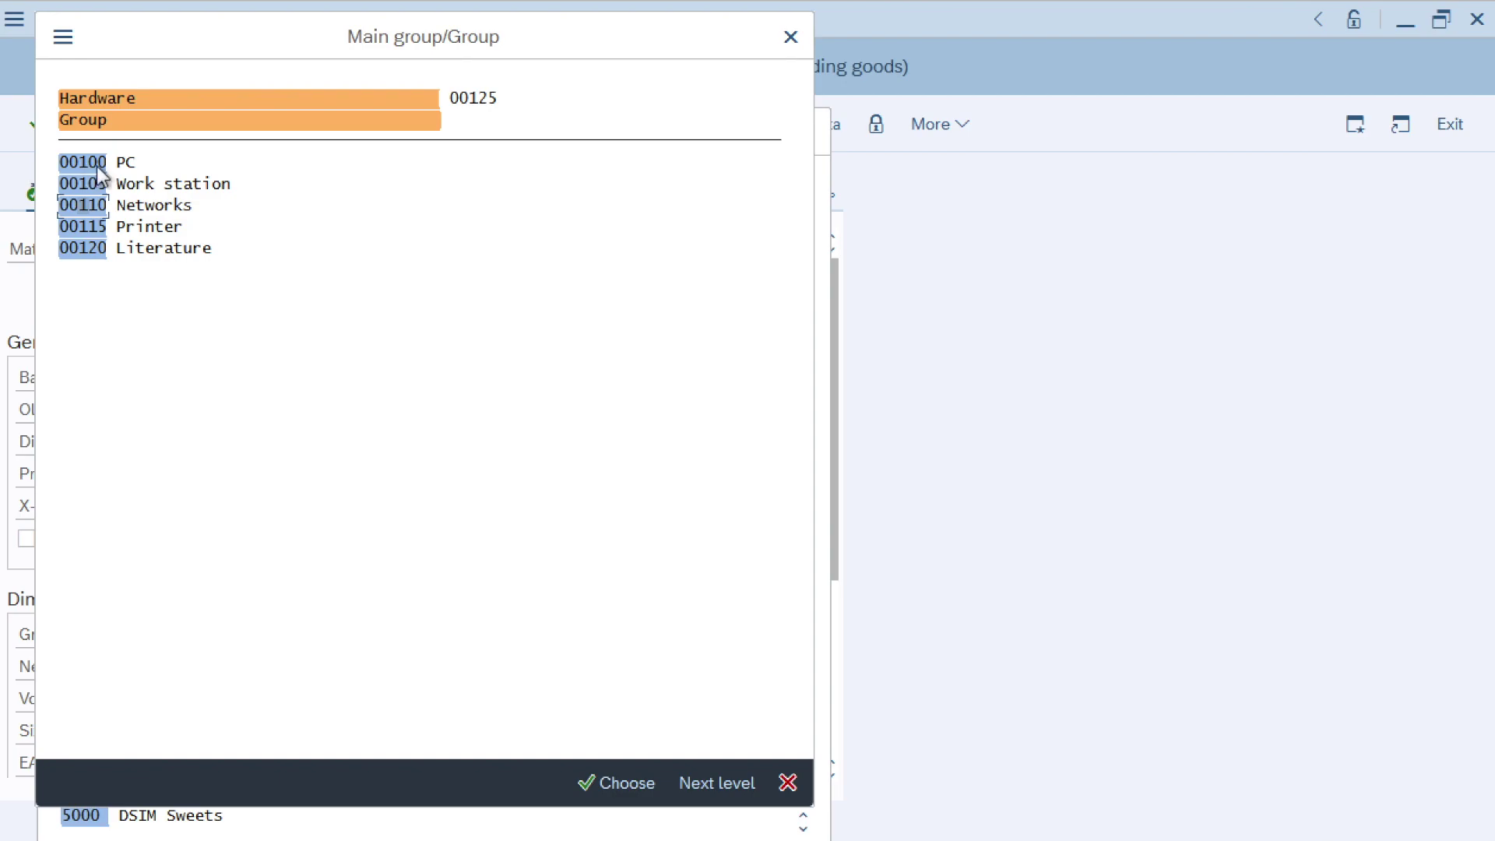
click(83, 164)
click(698, 782)
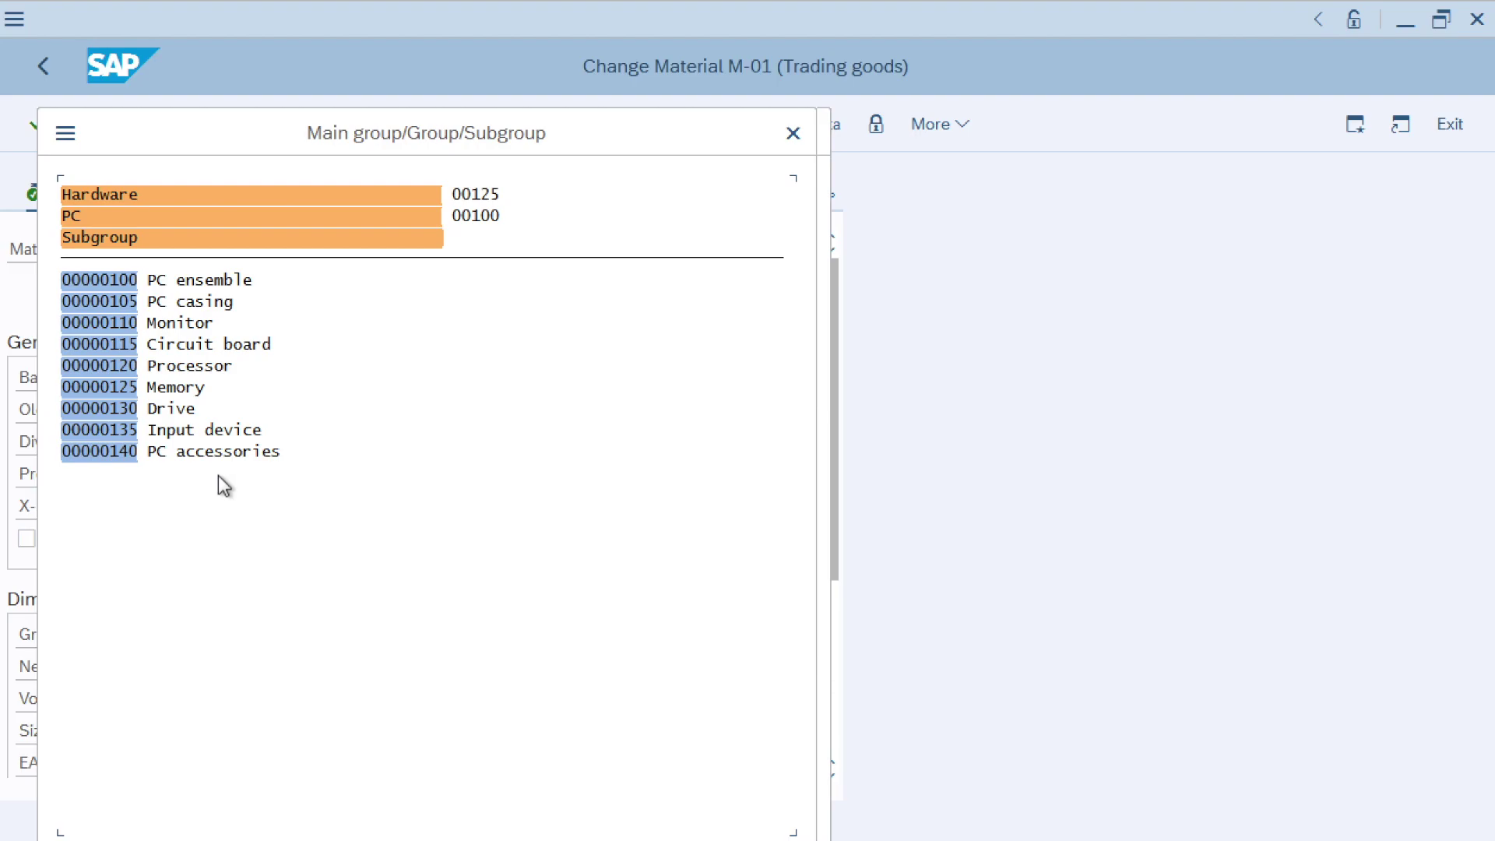
drag(245, 128, 245, 48)
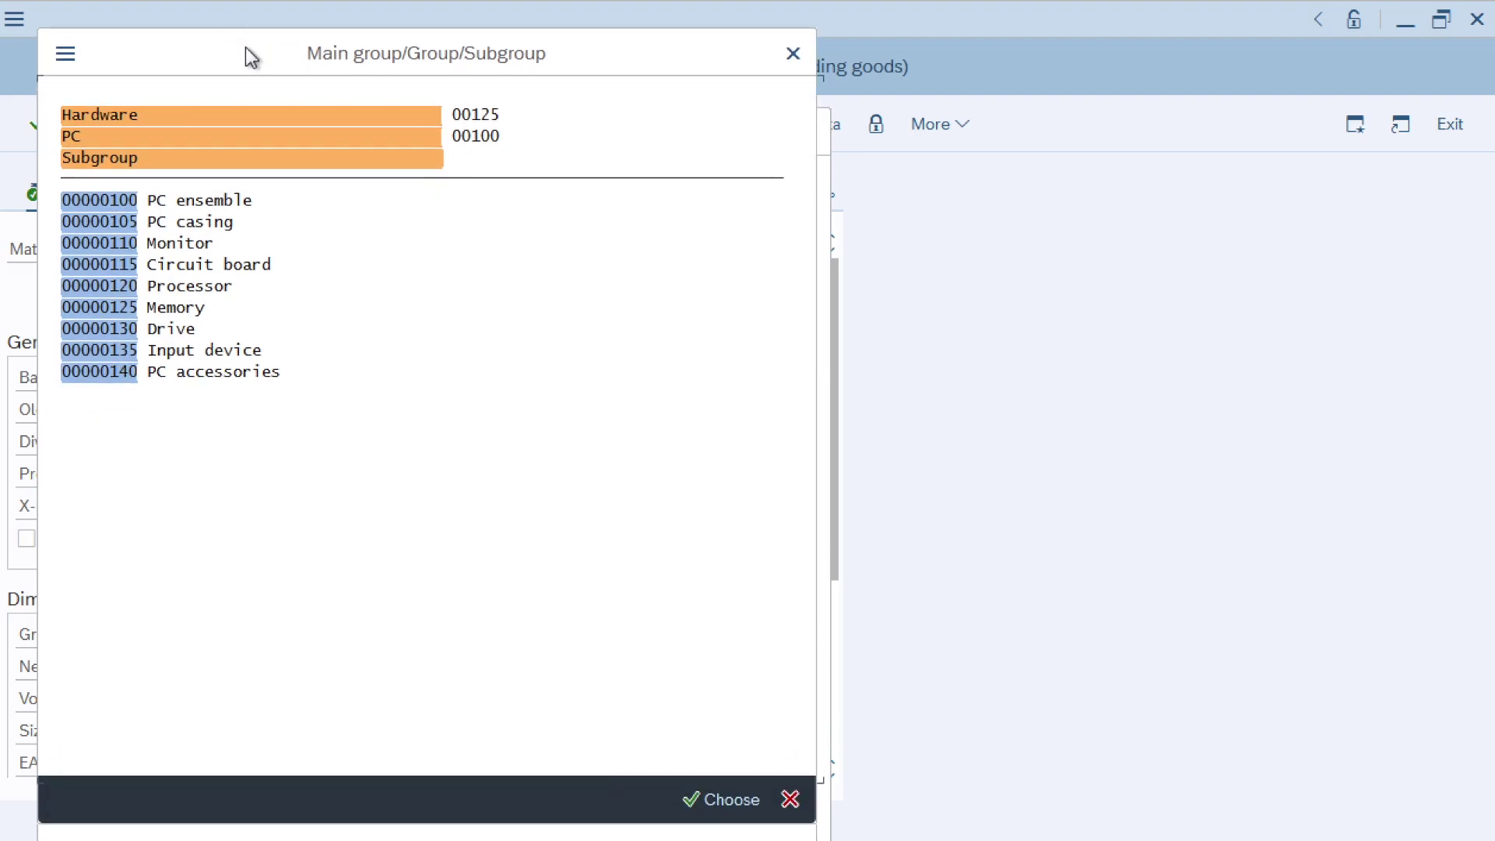
click(795, 63)
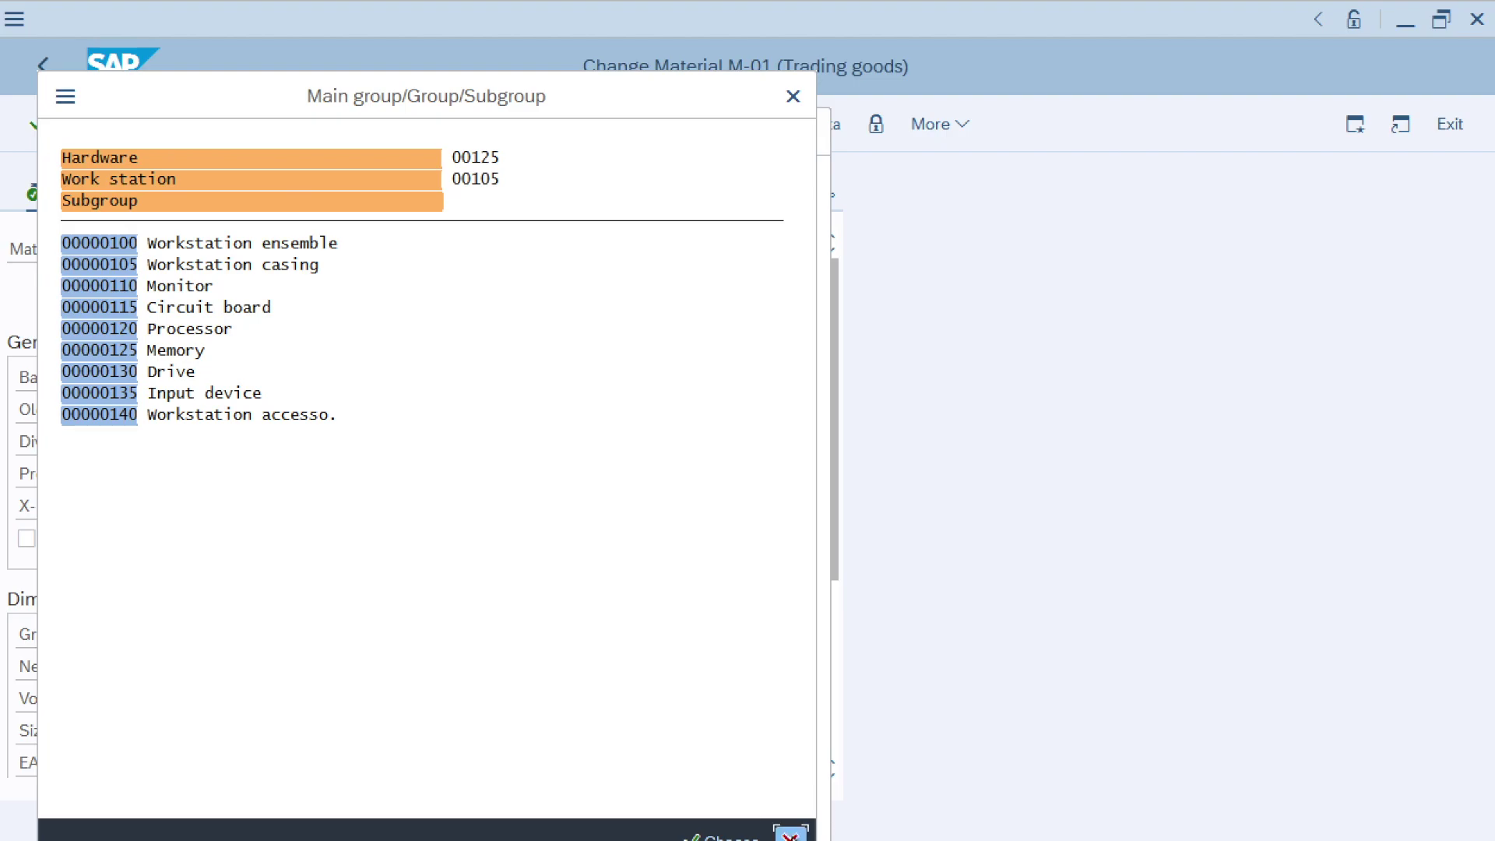
click(790, 836)
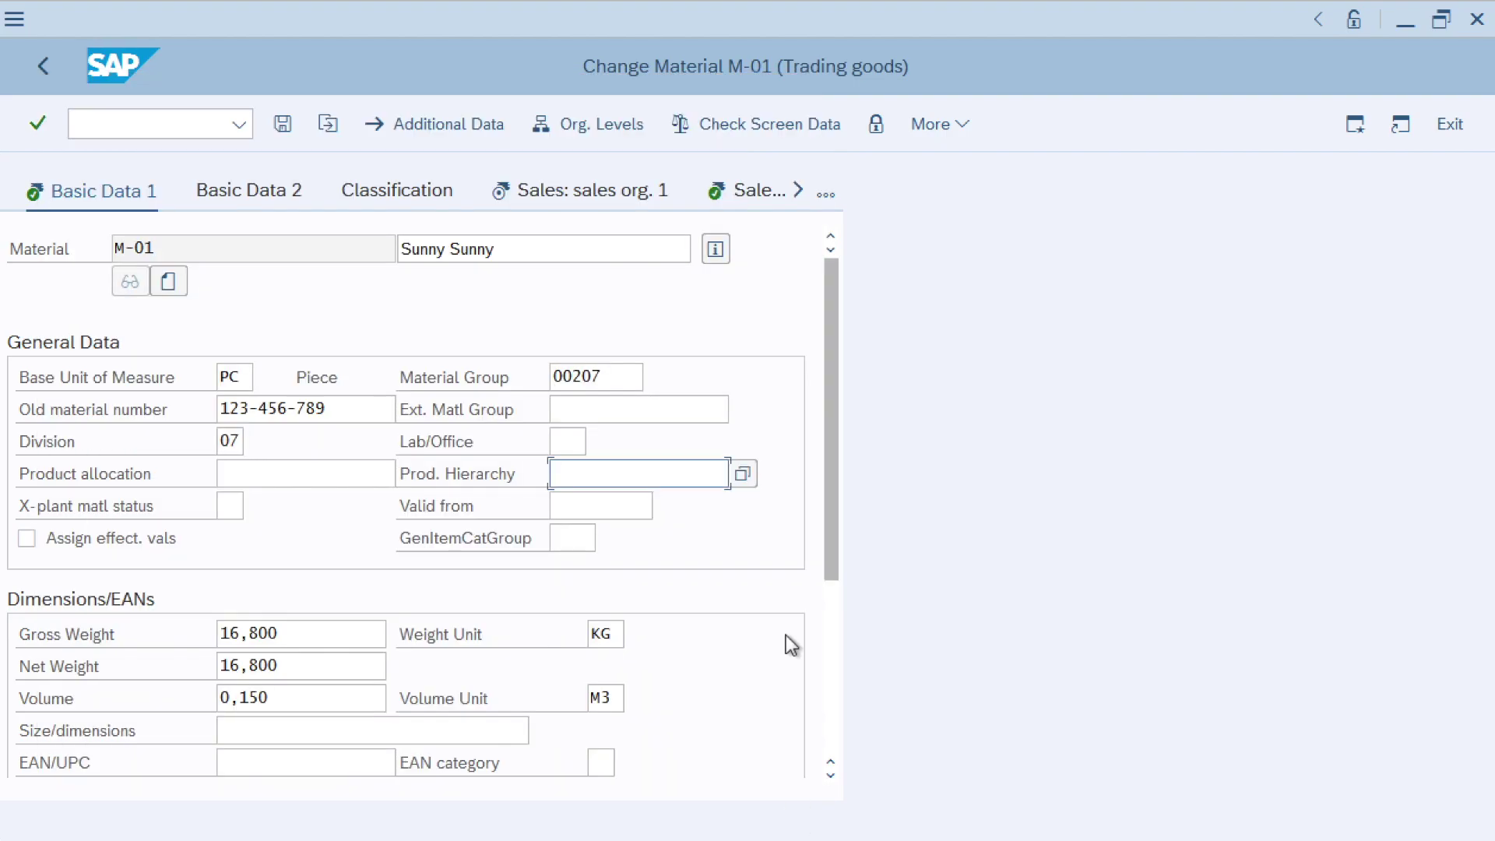
click(746, 478)
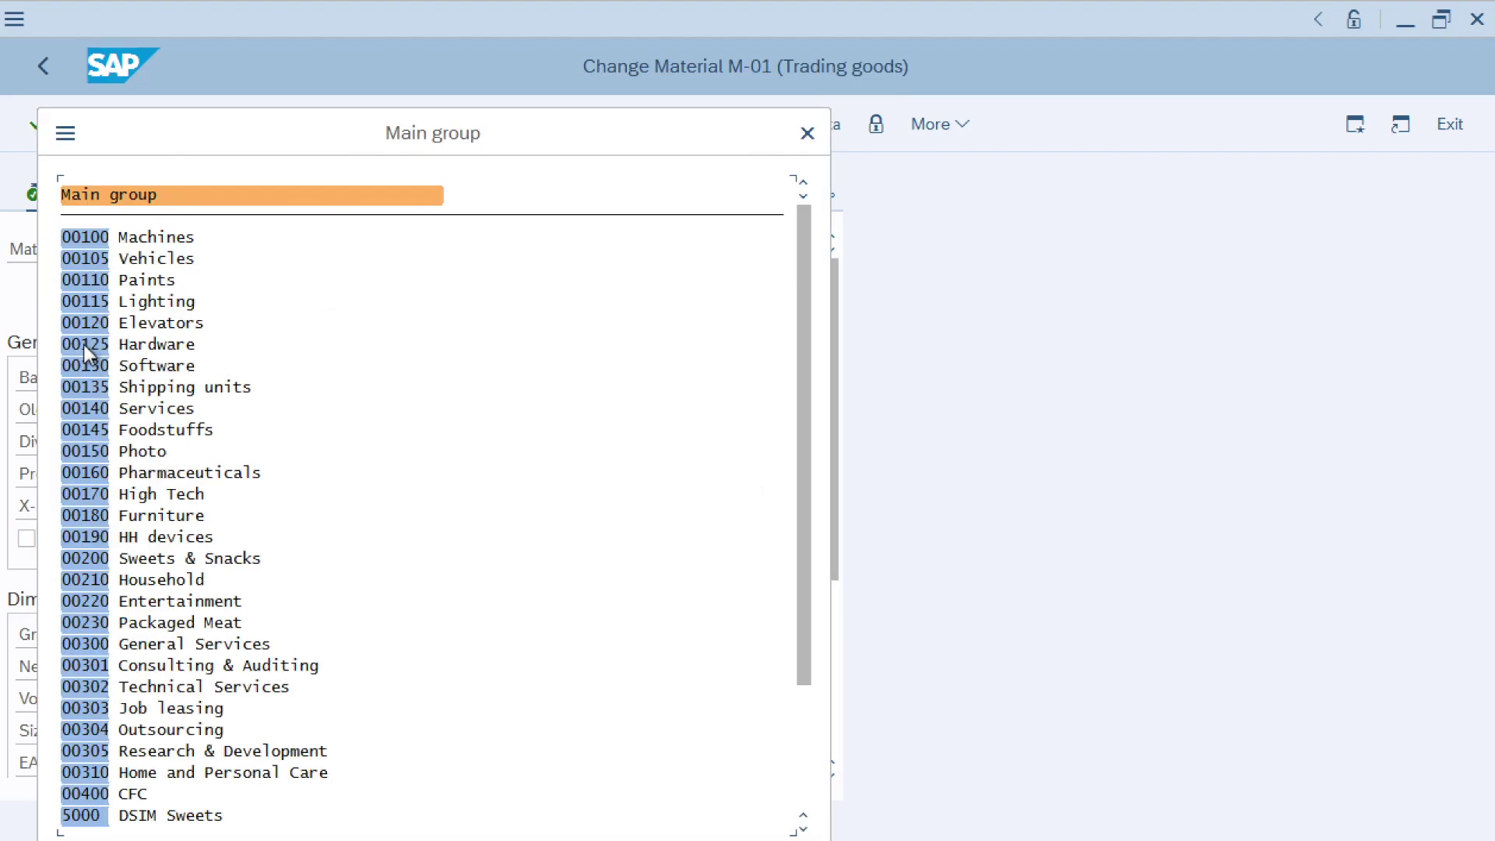
drag(212, 126, 205, 48)
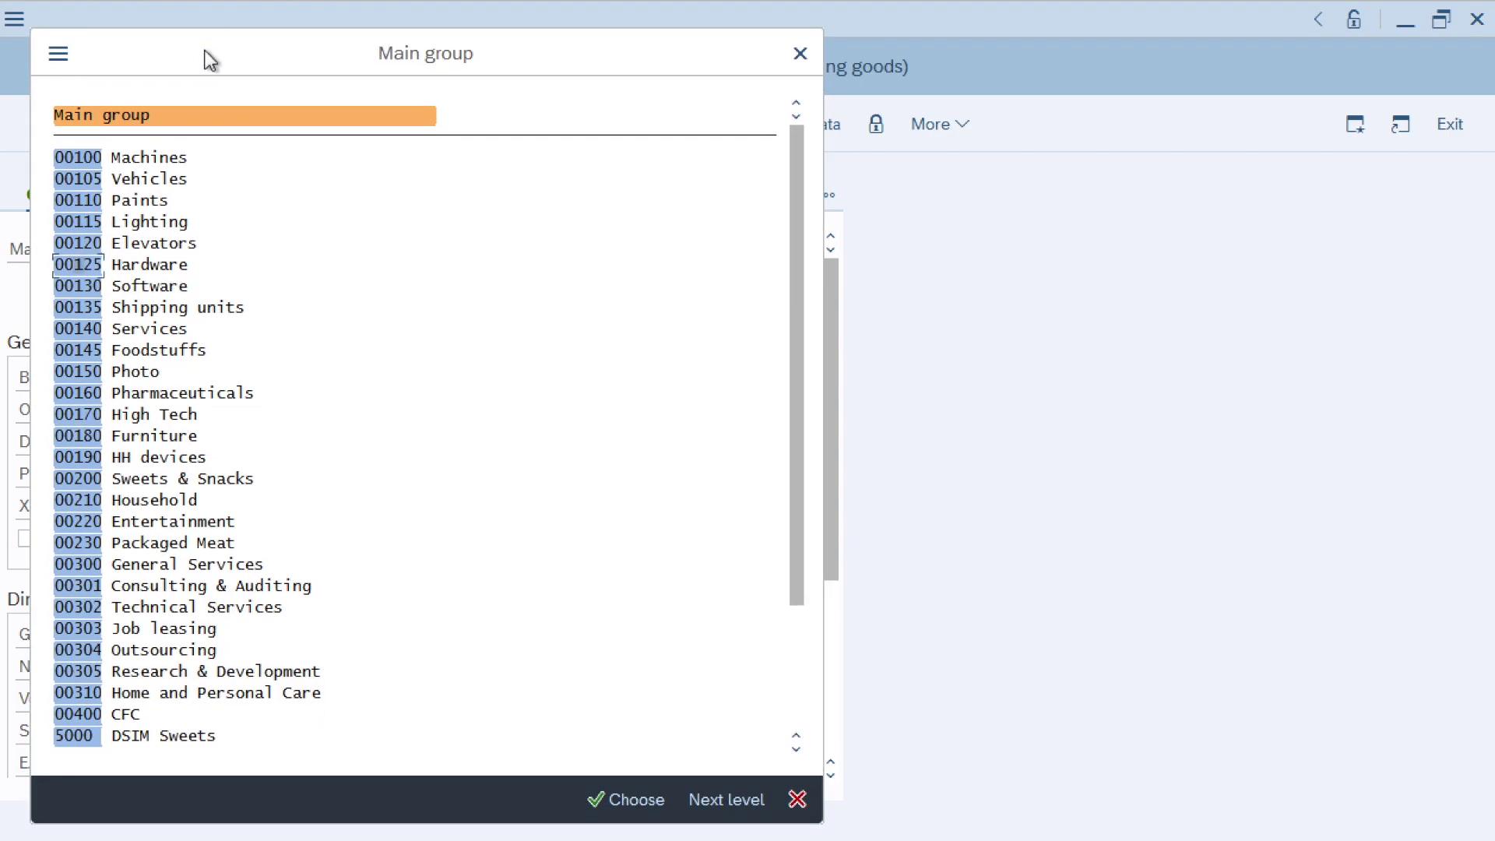
click(719, 799)
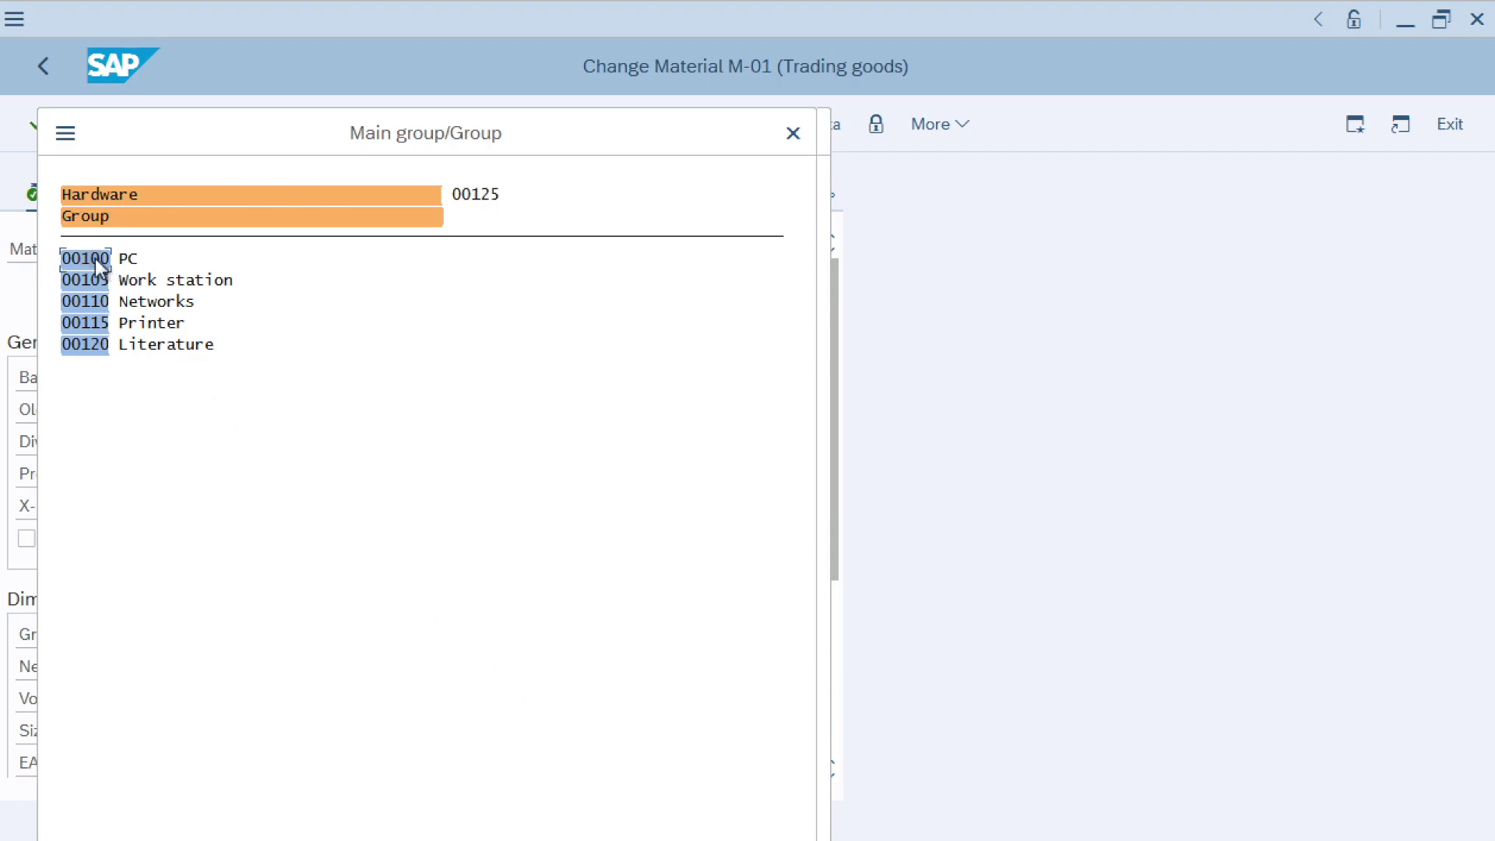
click(717, 837)
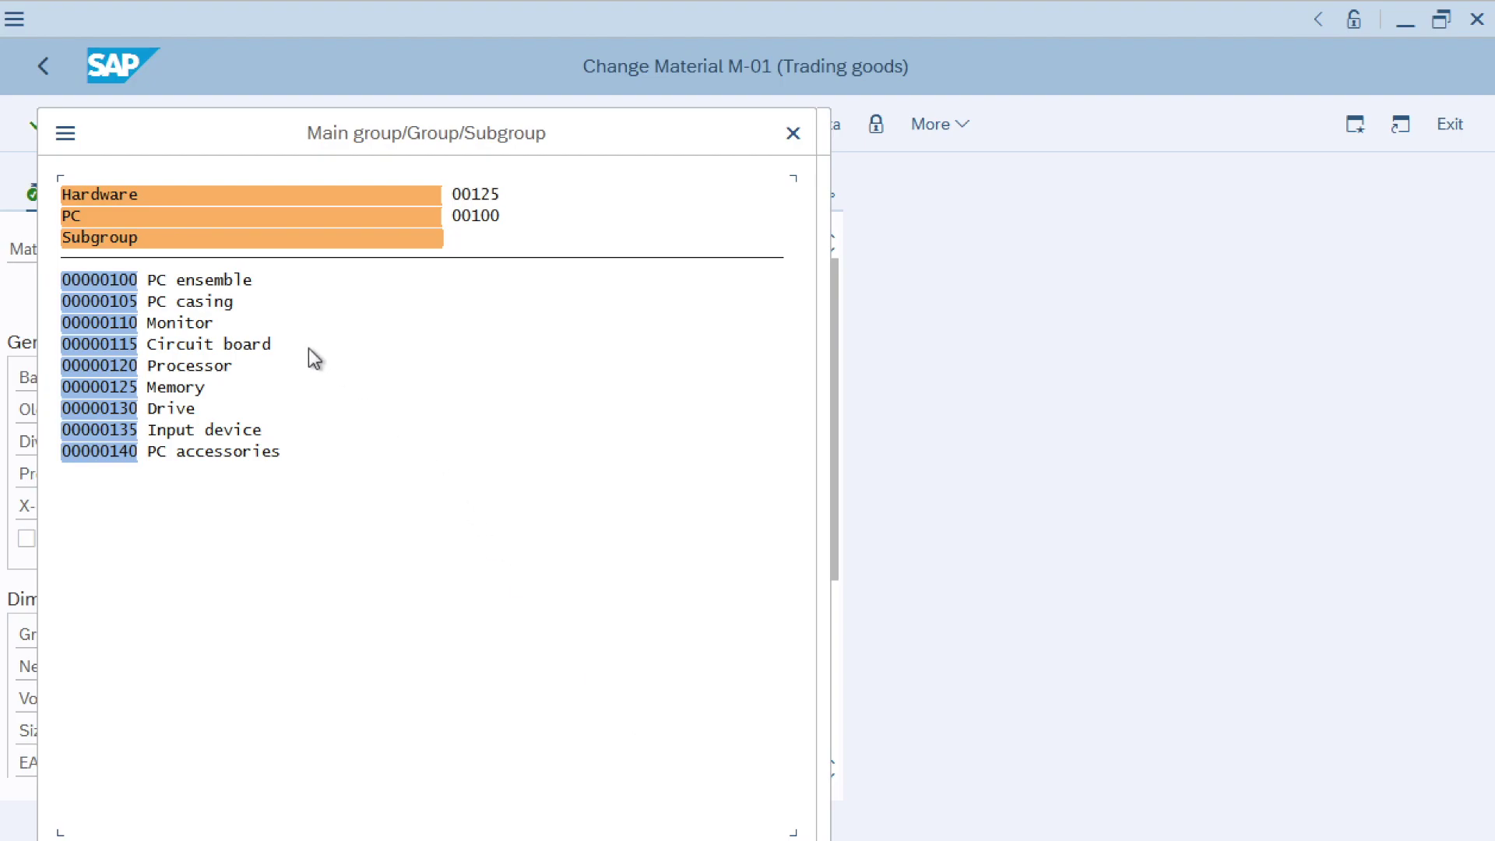
click(122, 328)
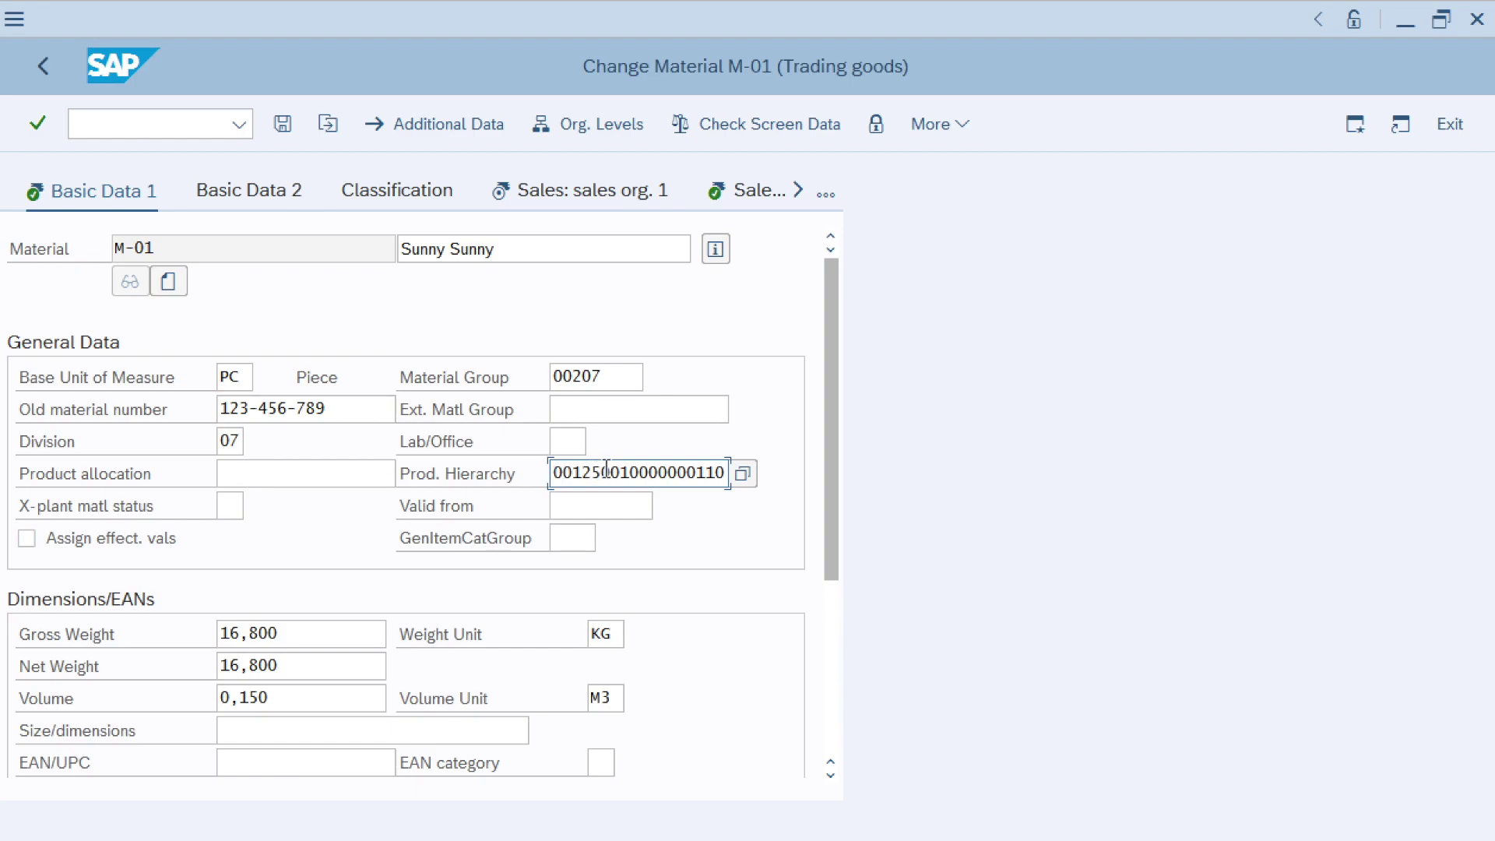
click(91, 190)
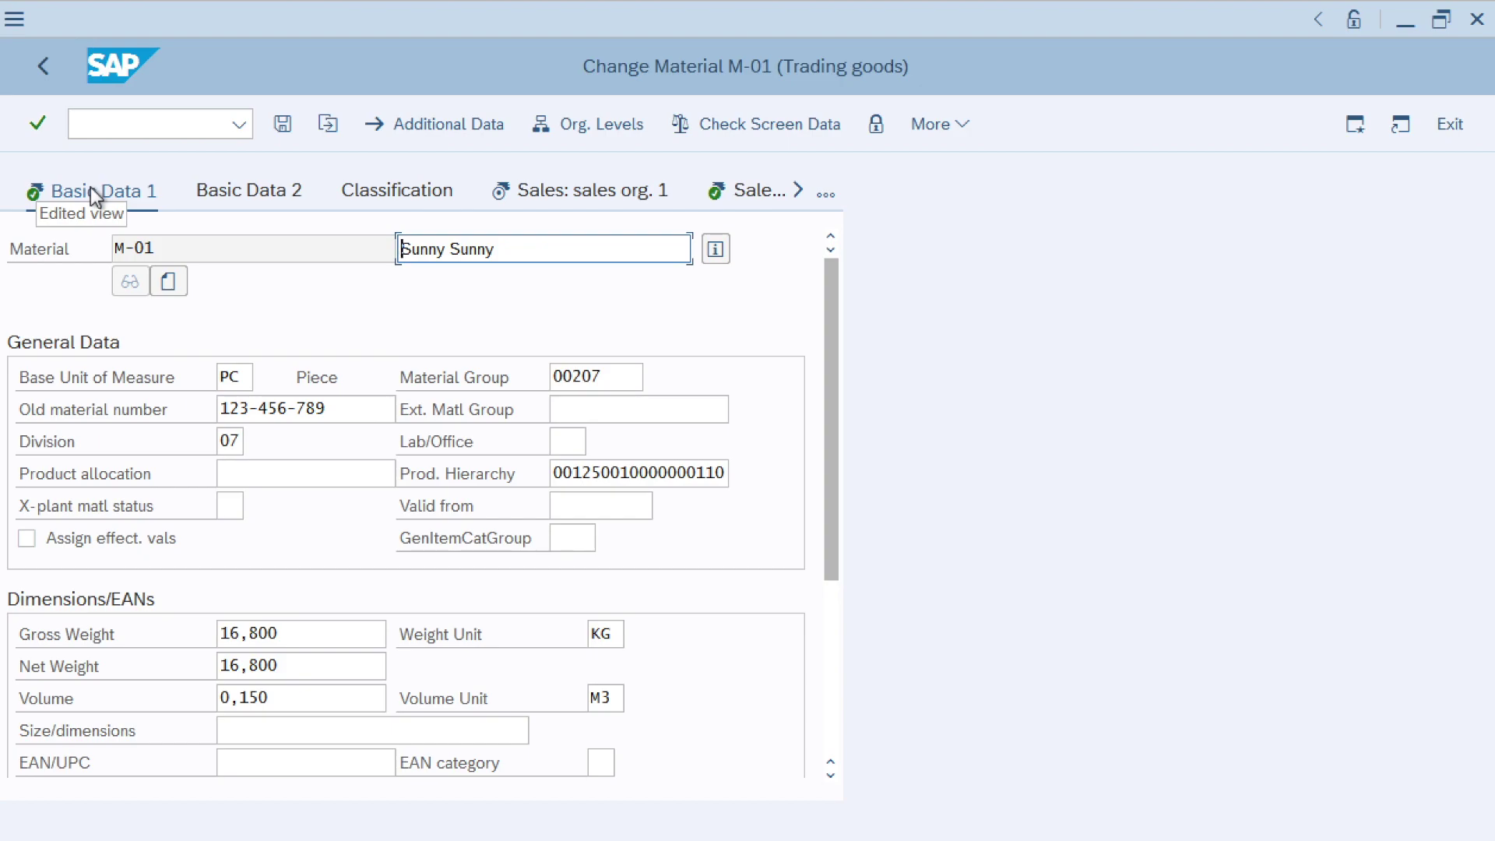
Switch to transaction SPRO and open the Customizing Implementation Guide of project 200
click(110, 122)
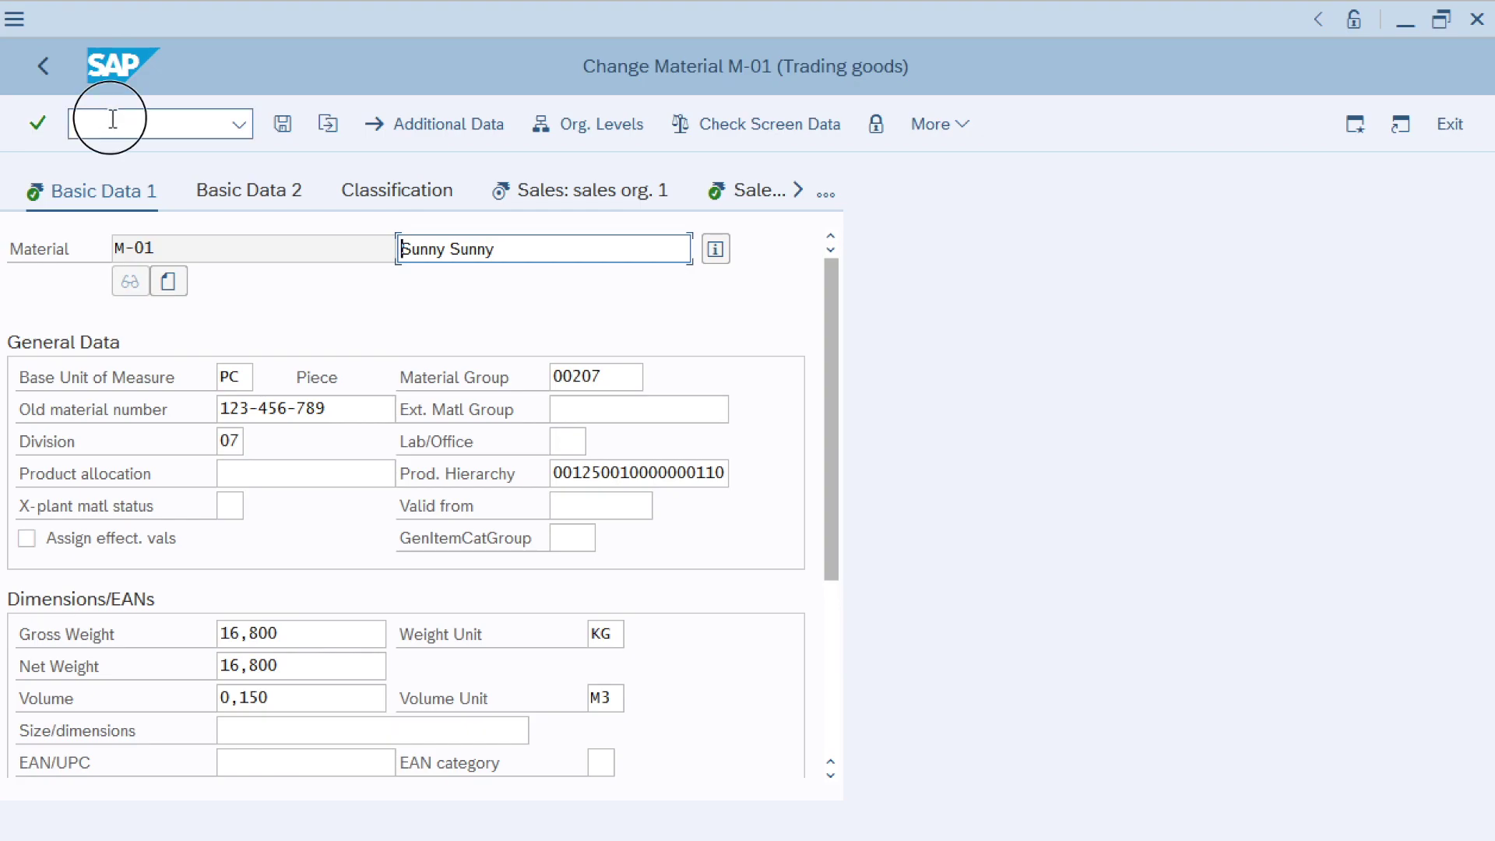
text(/NSPRO)
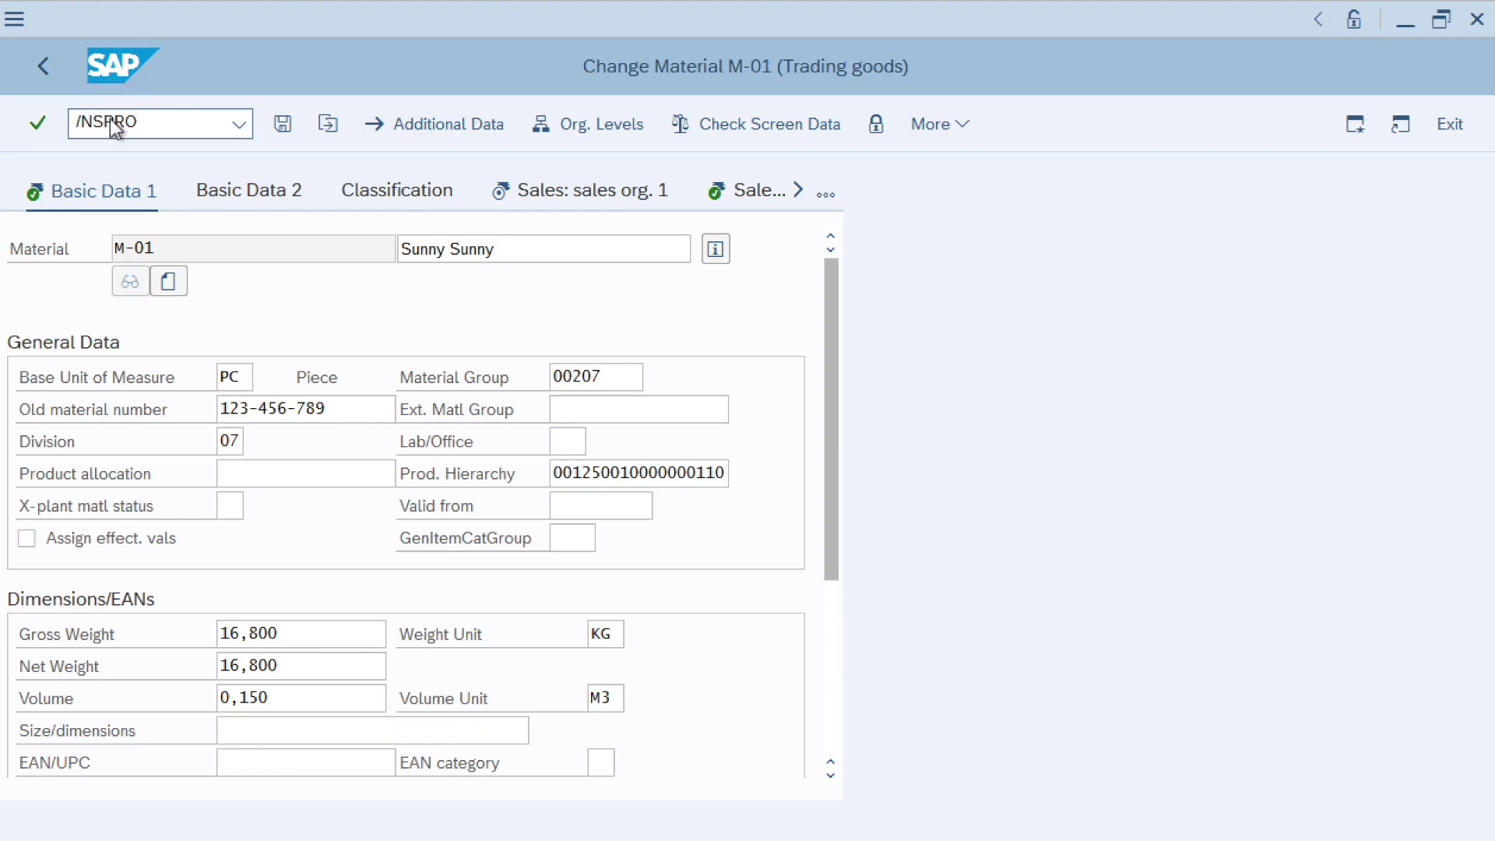
key(Return)
double_click(111, 248)
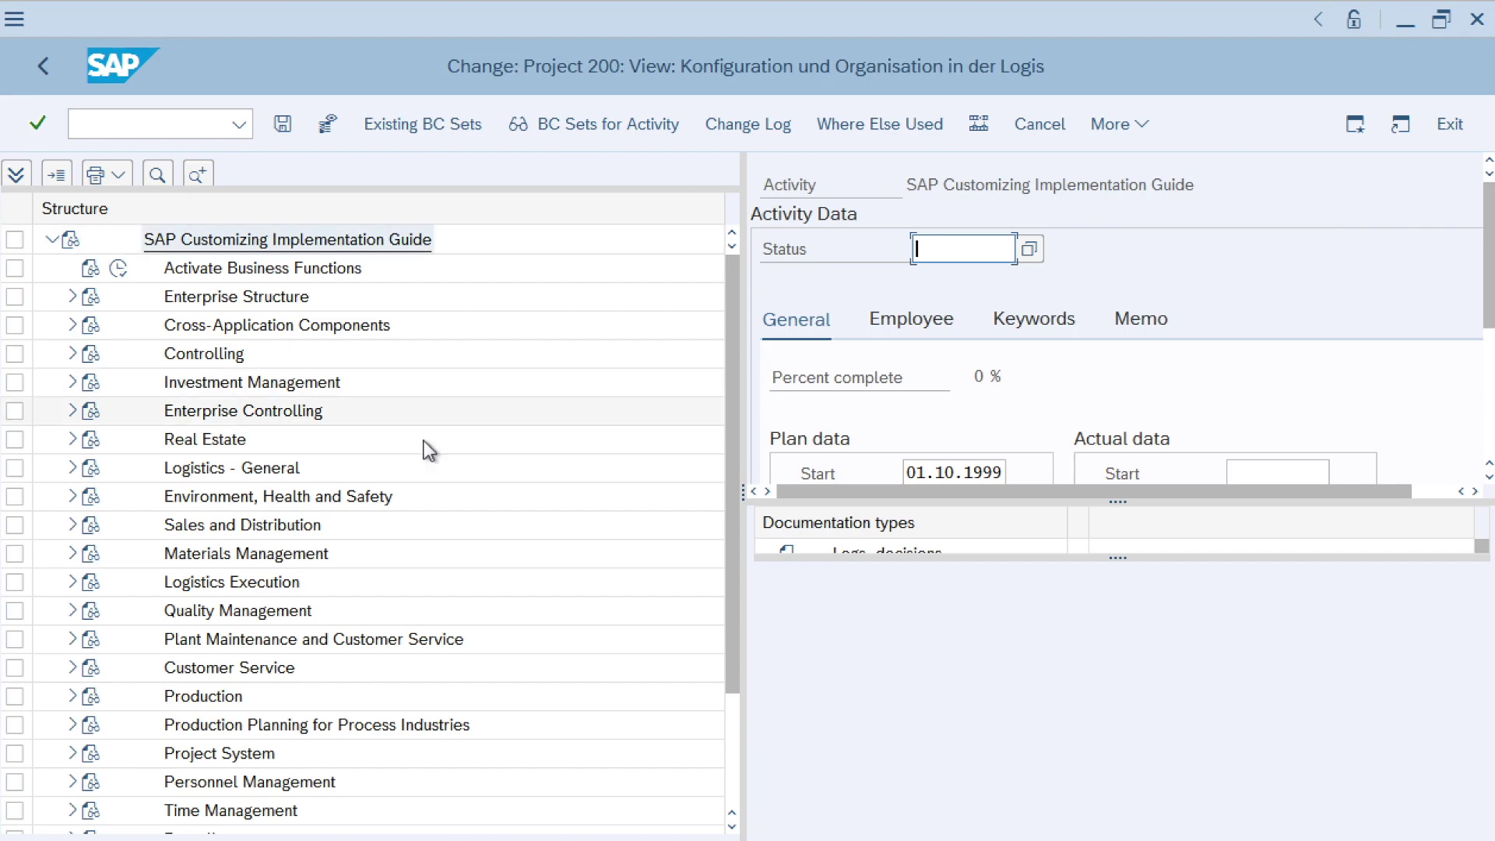
Execute Define Product Hierarchies under Logistics - General, Material Master, Settings for Key Fields, Data Relevant to Sales and Distribution
click(72, 469)
click(92, 269)
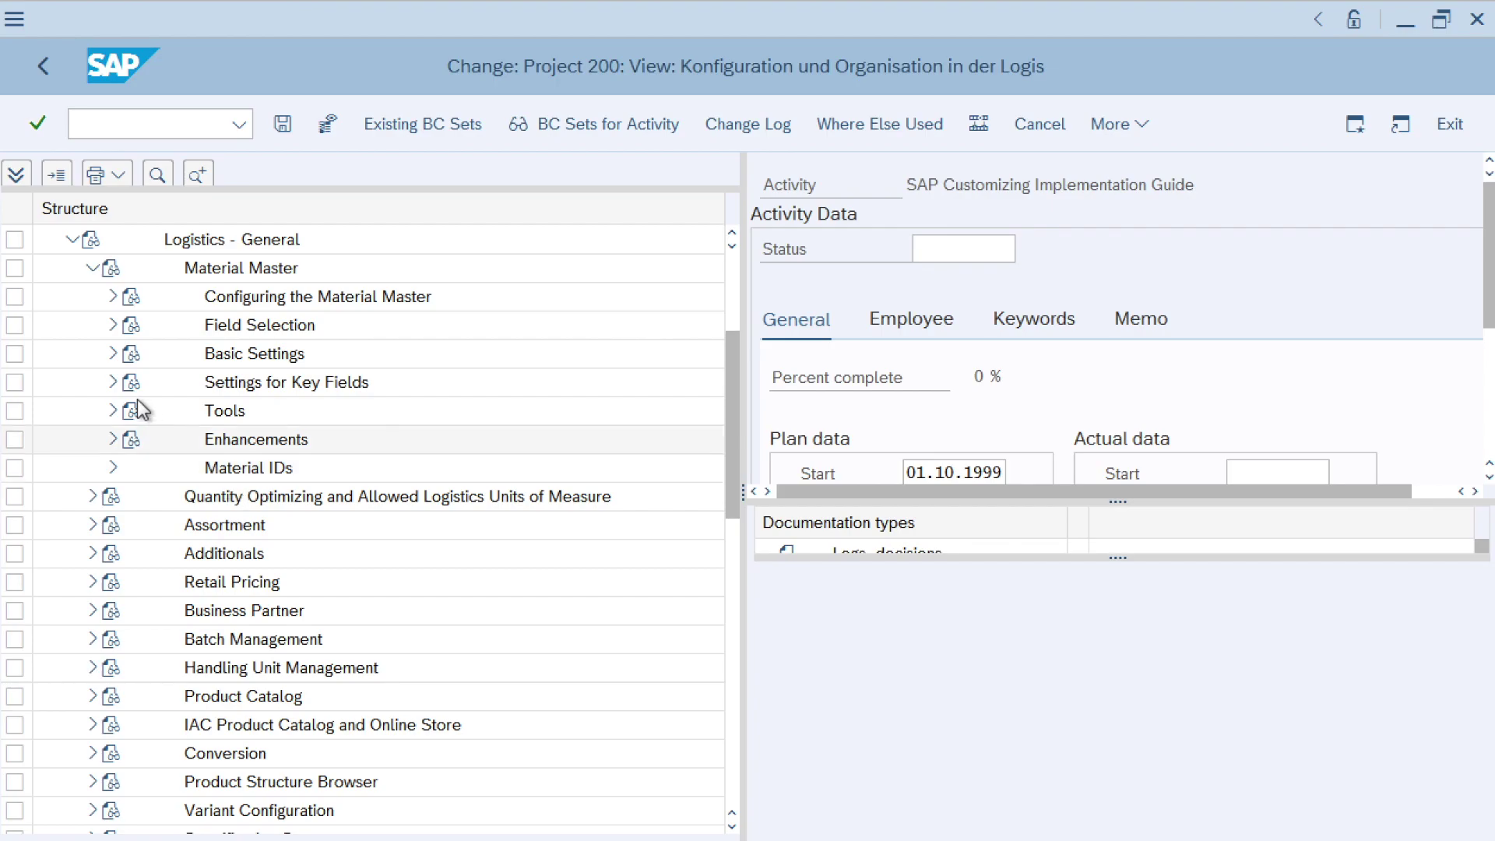
click(112, 382)
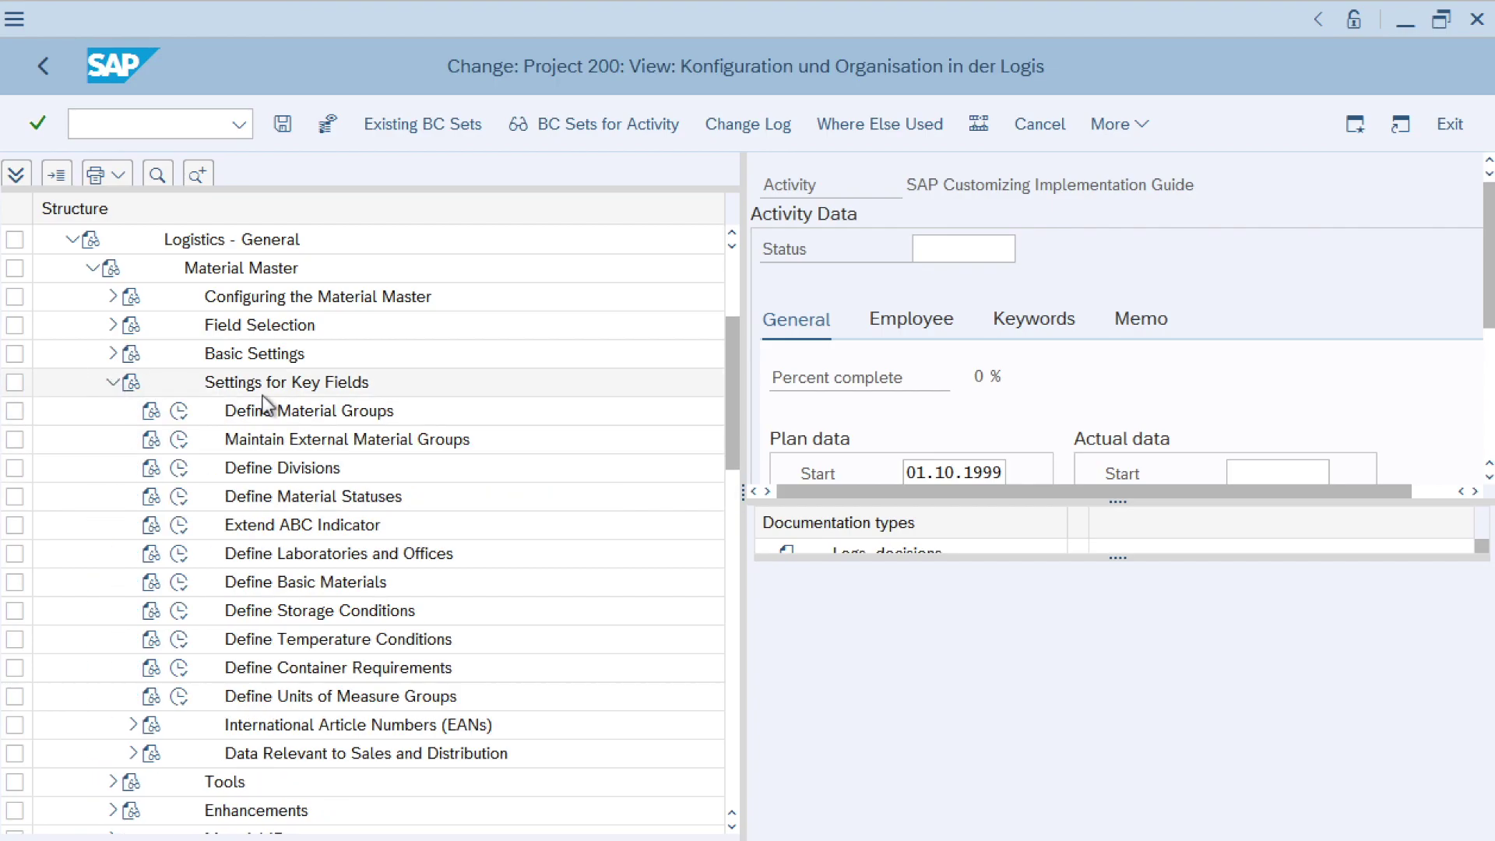
drag(727, 446, 725, 513)
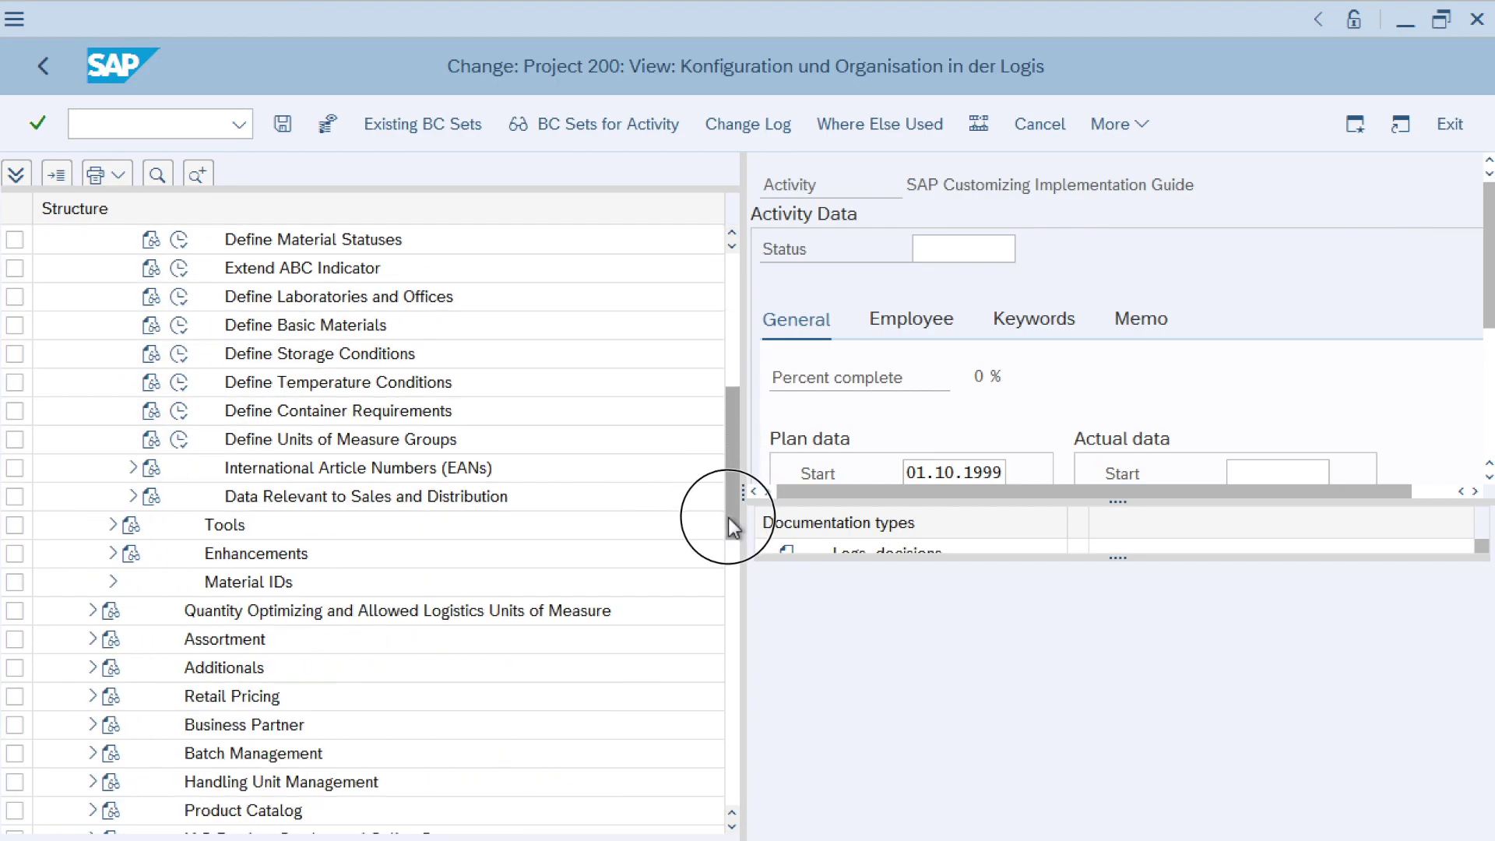
click(131, 498)
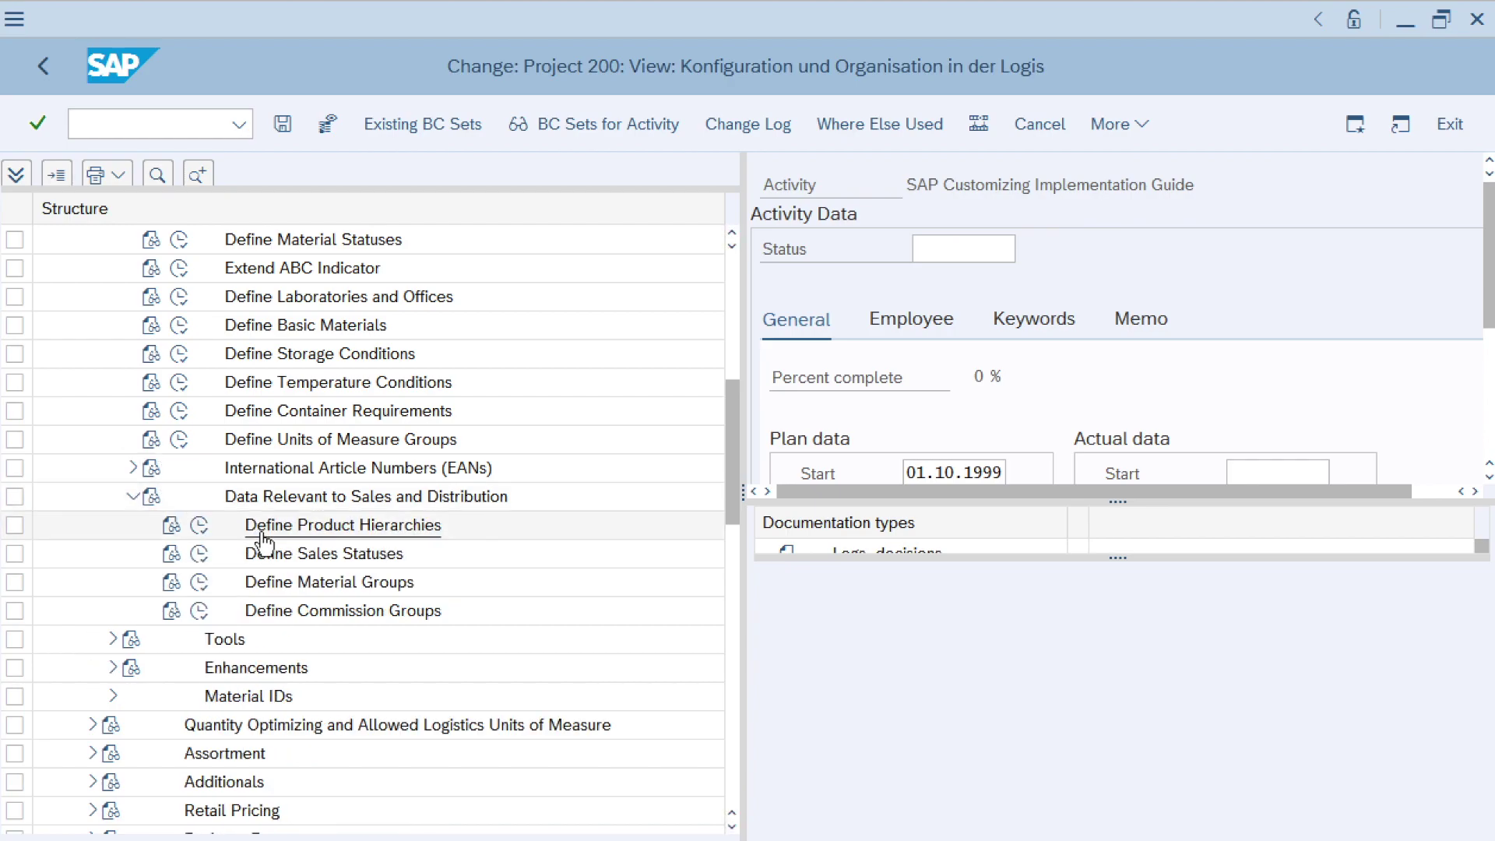
click(200, 532)
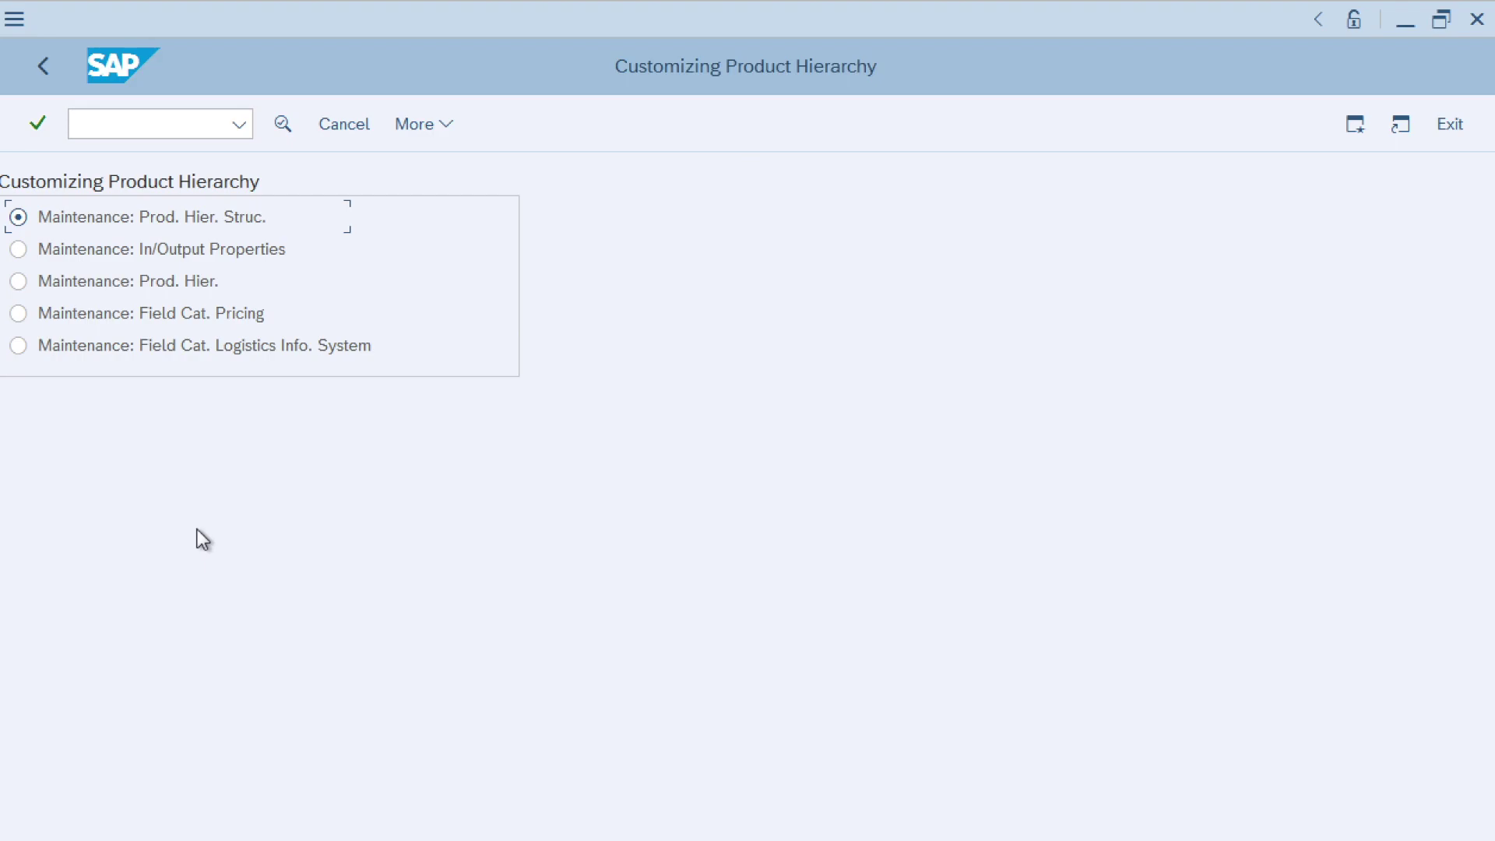
Open the product hierarchy maintenance (Maintenance: Prod. Hier.) and enlarge the list so that more entries fit
click(20, 282)
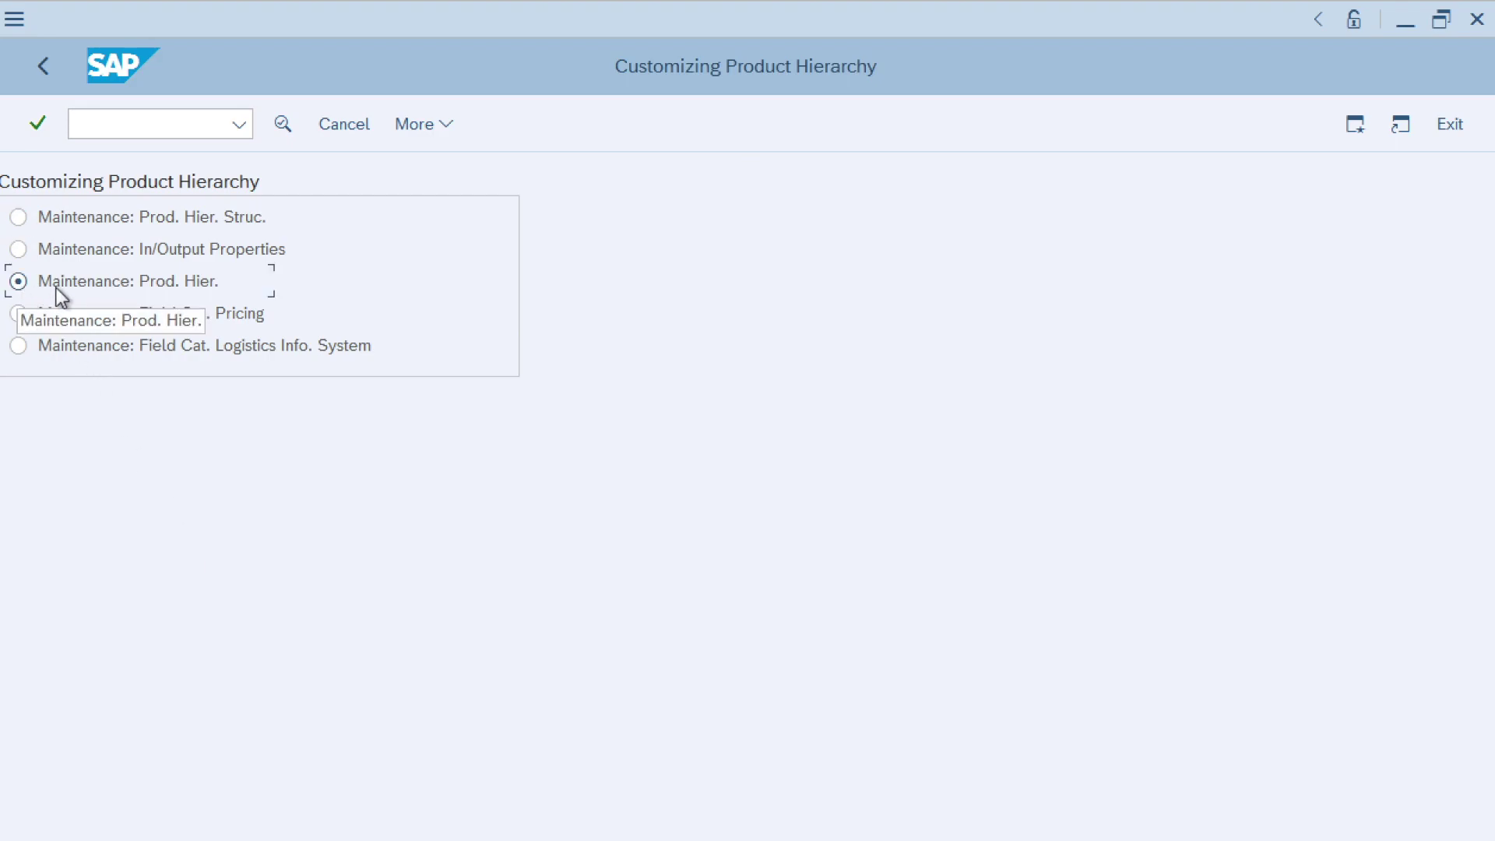
double_click(56, 287)
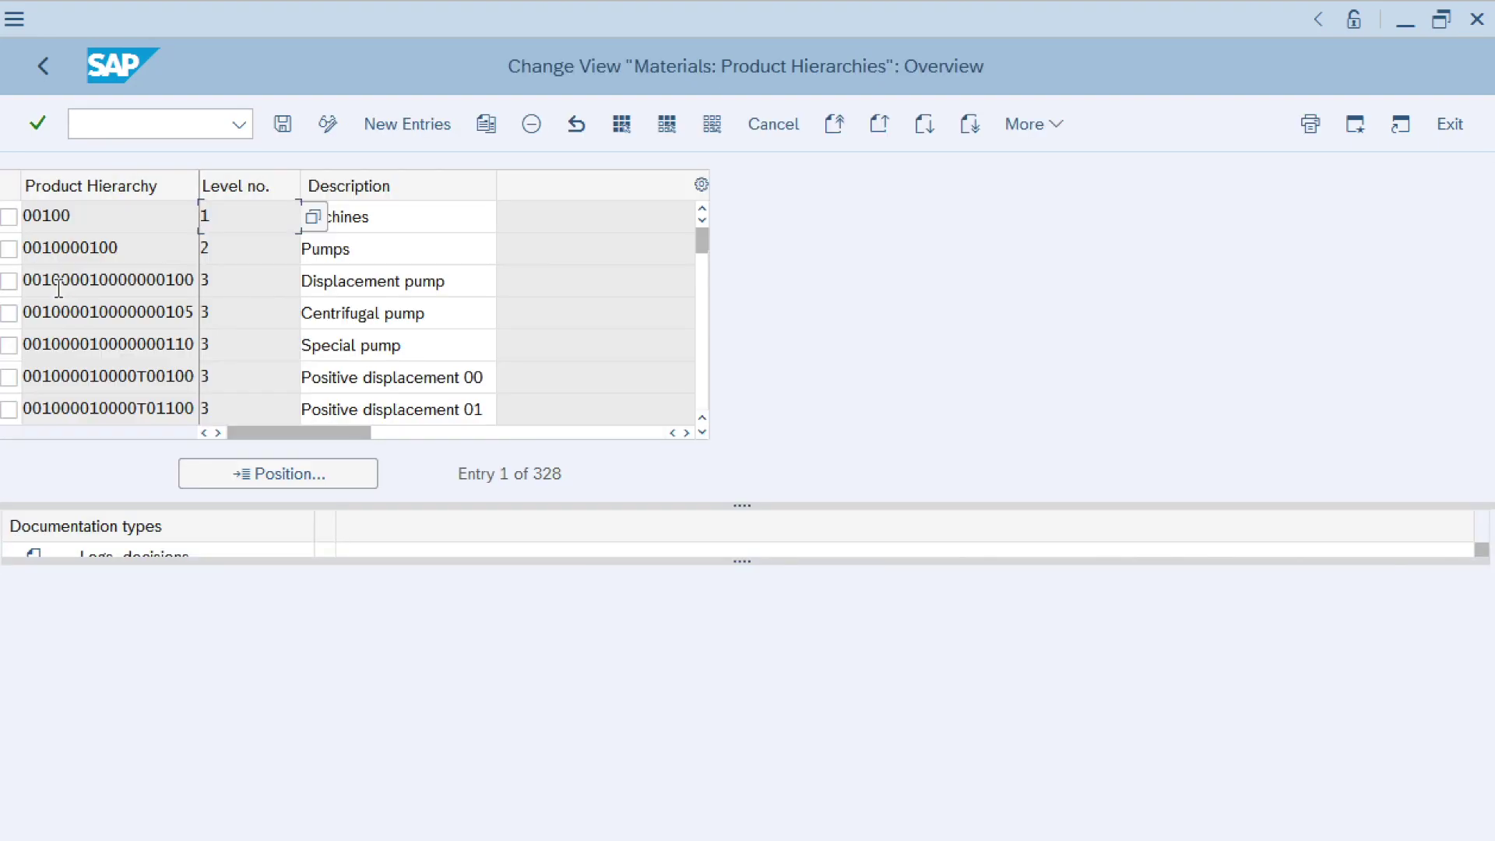
drag(731, 505, 708, 770)
click(254, 373)
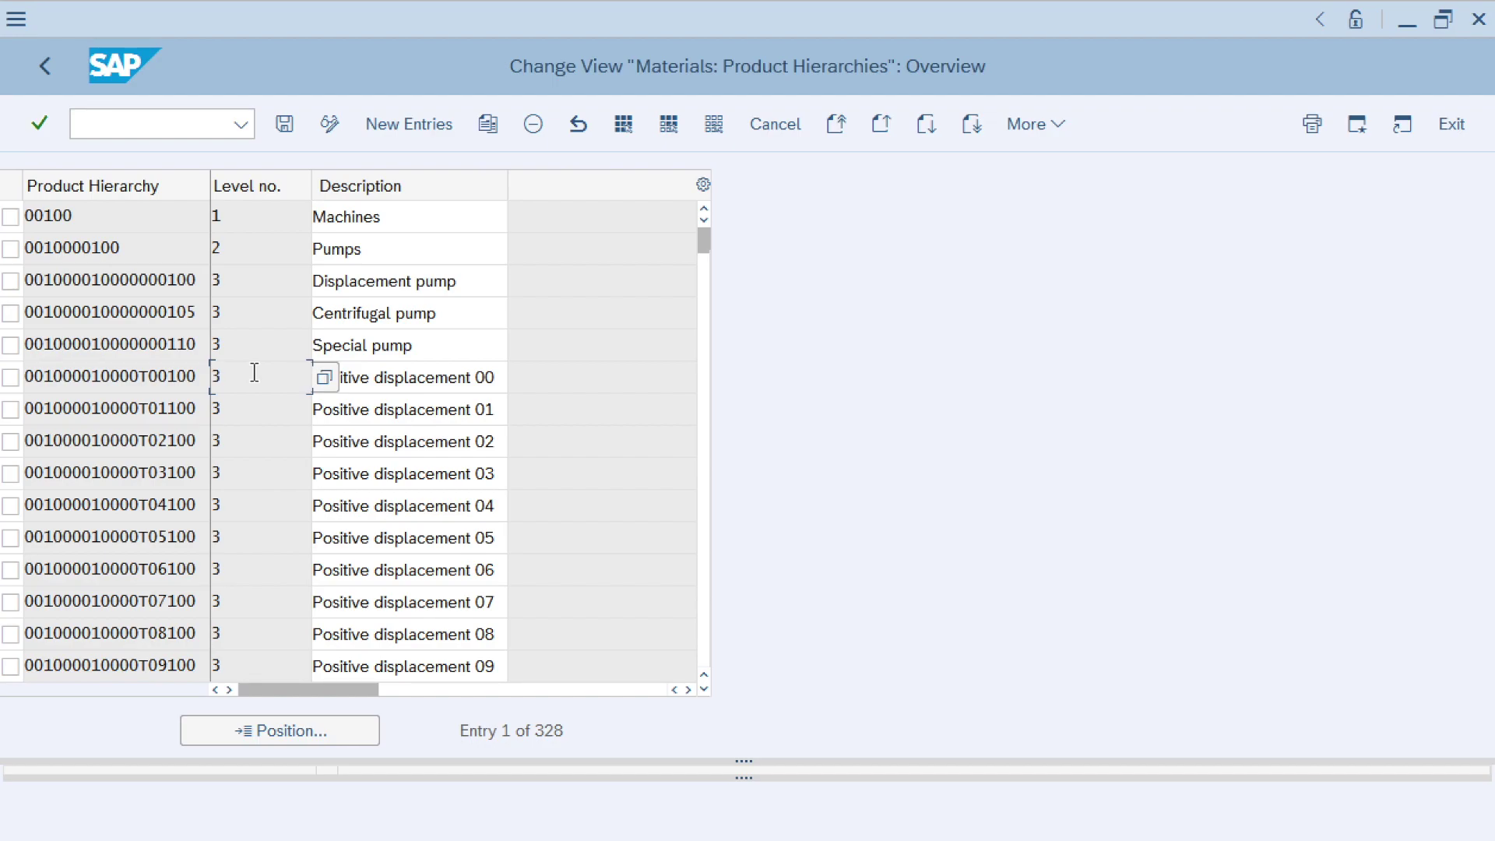
Display the field help for Product Hierarchy to read its levels and allowed number of characters
click(148, 221)
key(F1)
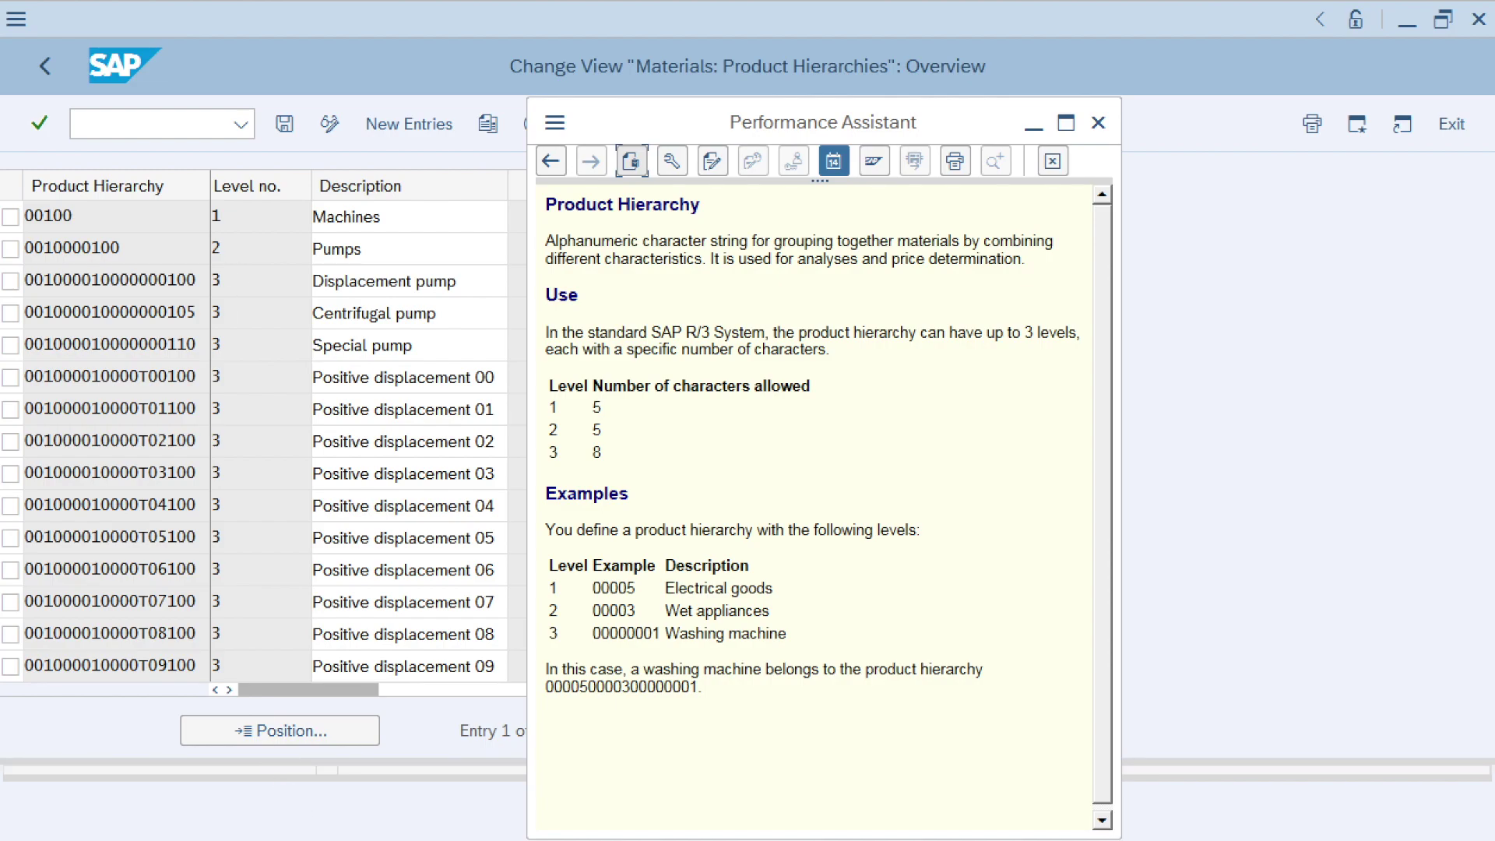
mouse_move(280, 840)
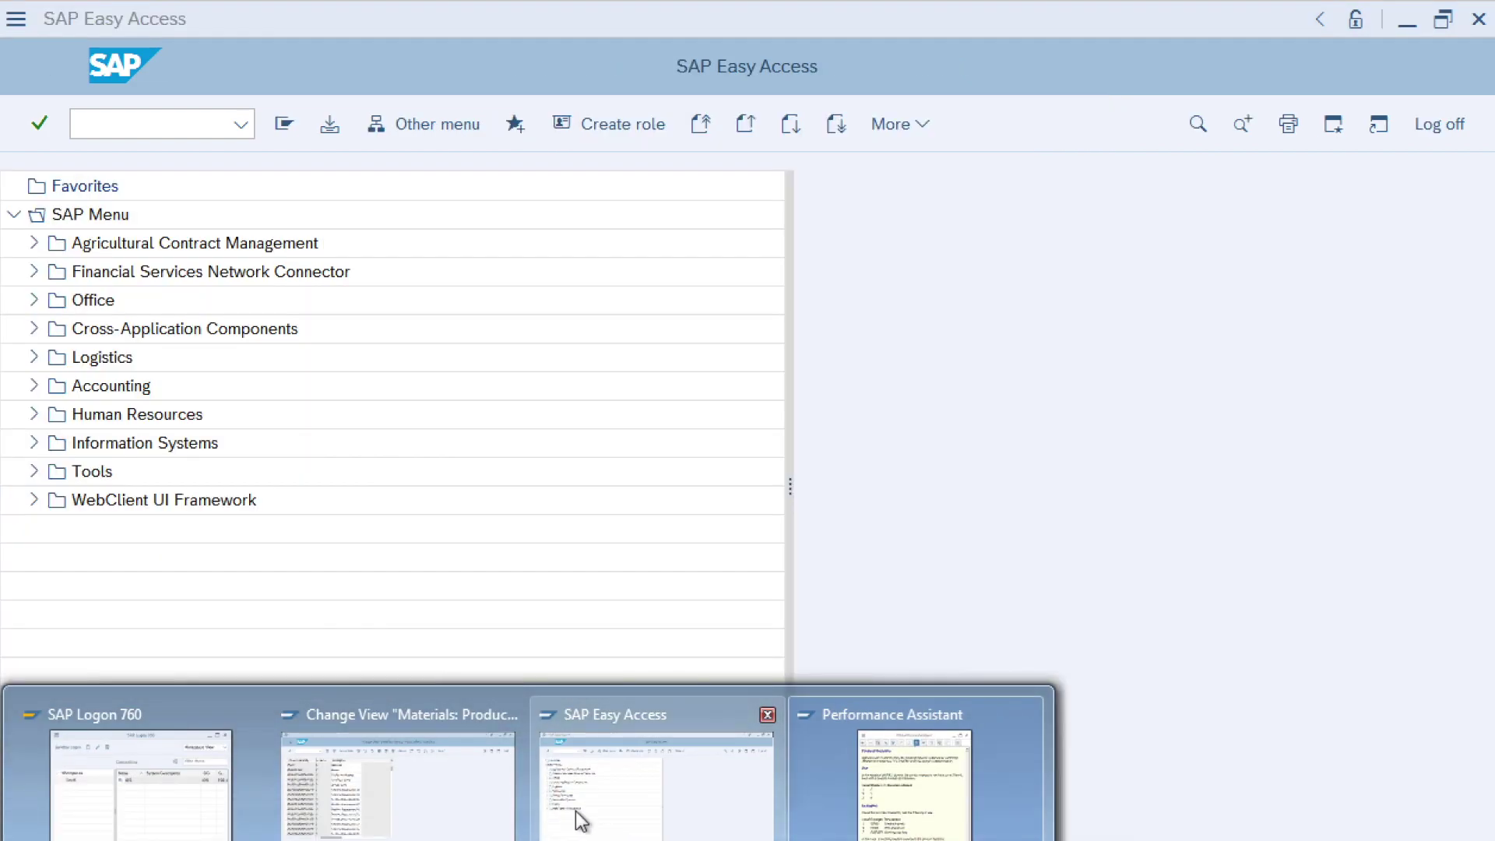
Switch to the SAP Easy Access session, start transaction SE11 and display the dictionary definition of PRODH
click(577, 816)
text(/)
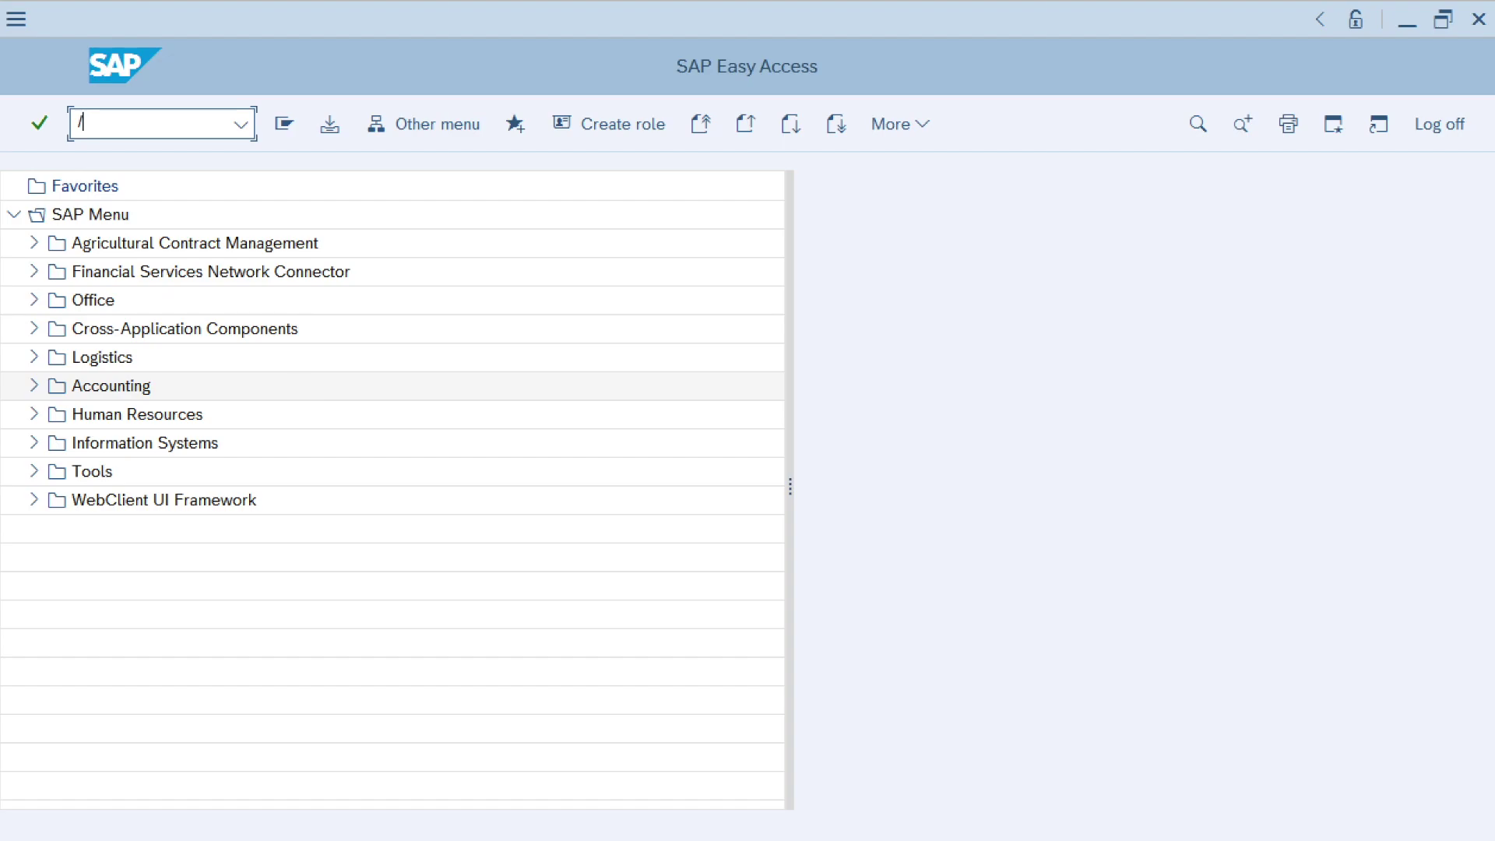
text(nse11)
key(Return)
text(prodh)
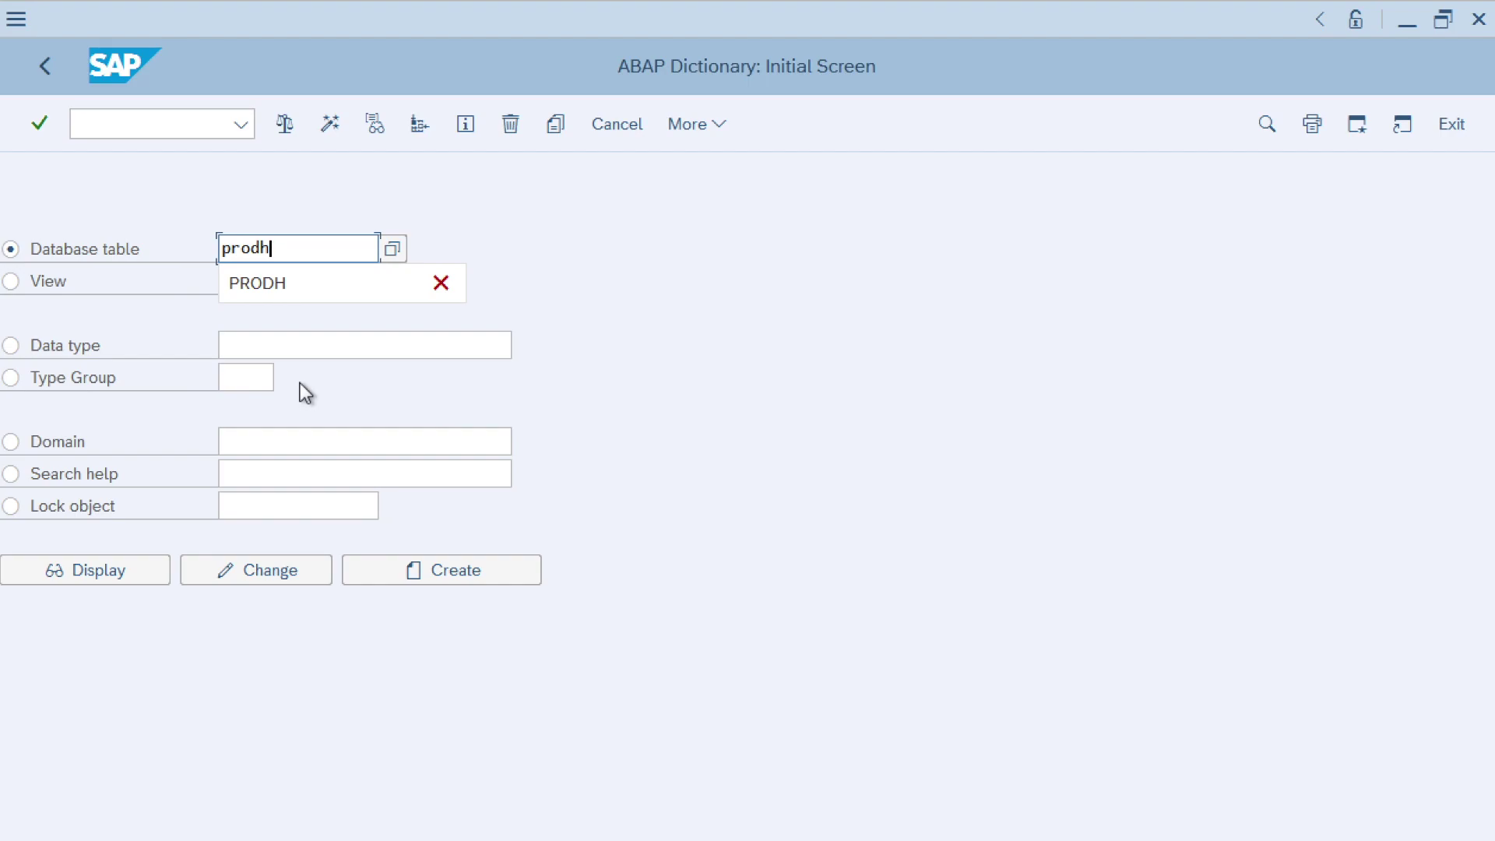
key(Return)
click(102, 565)
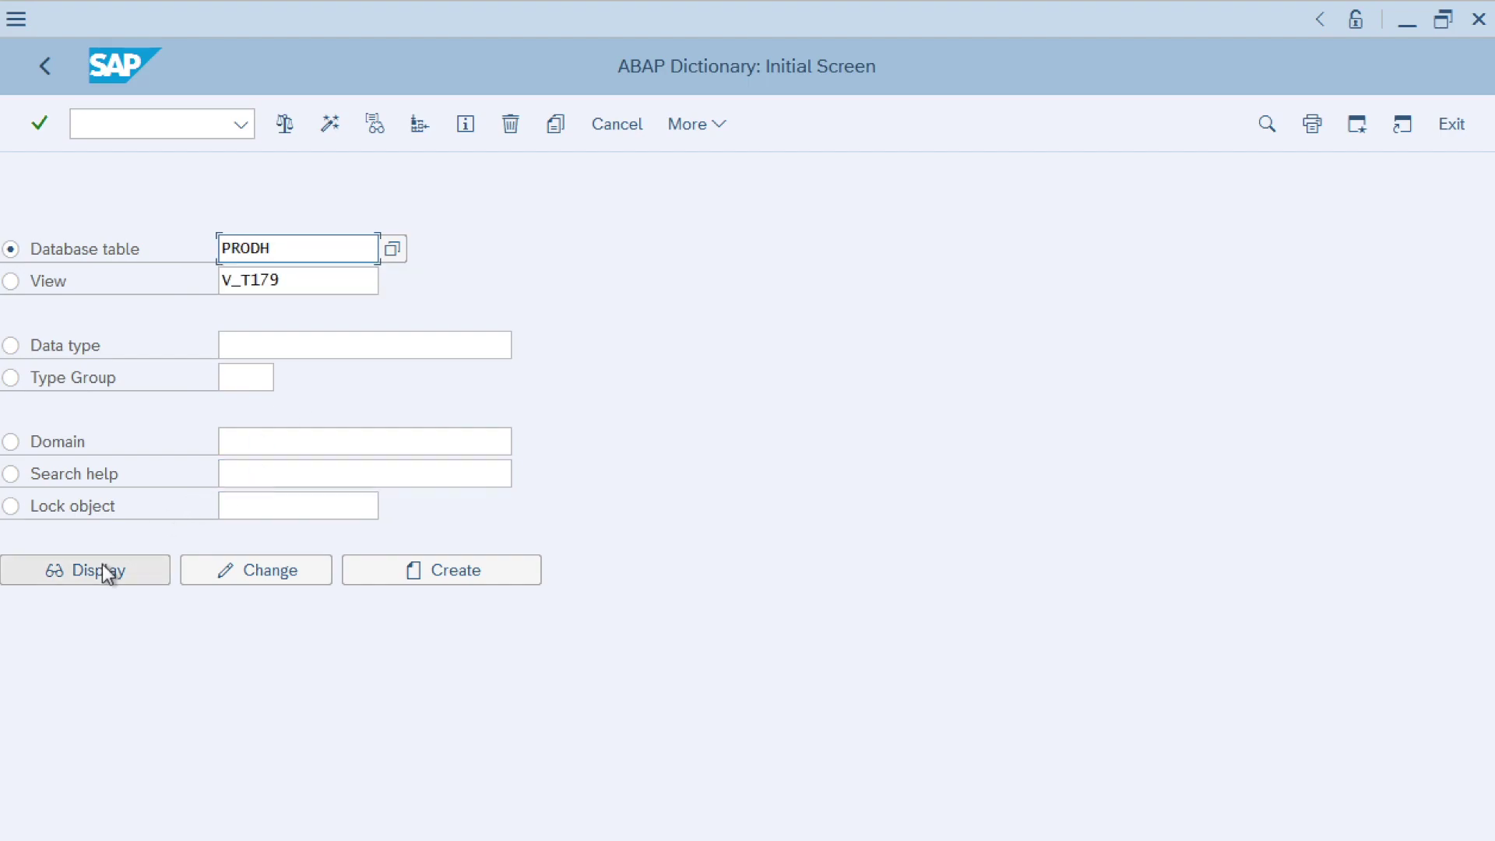
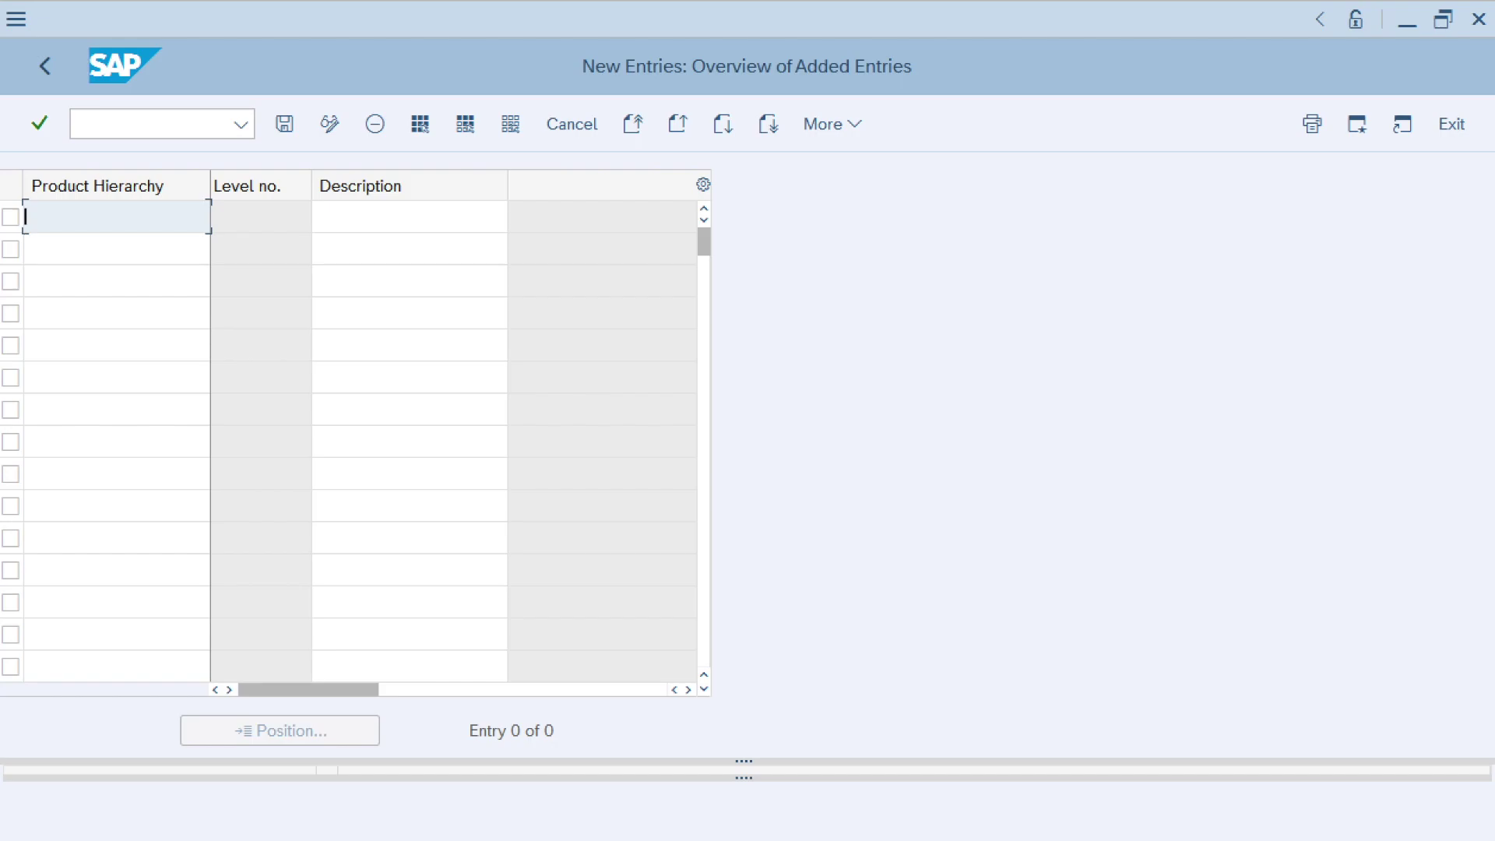
Return to the New Entries session, add product hierarchy C0001 described as Woman Clothing, and save it to the proposed customizing request
click(324, 810)
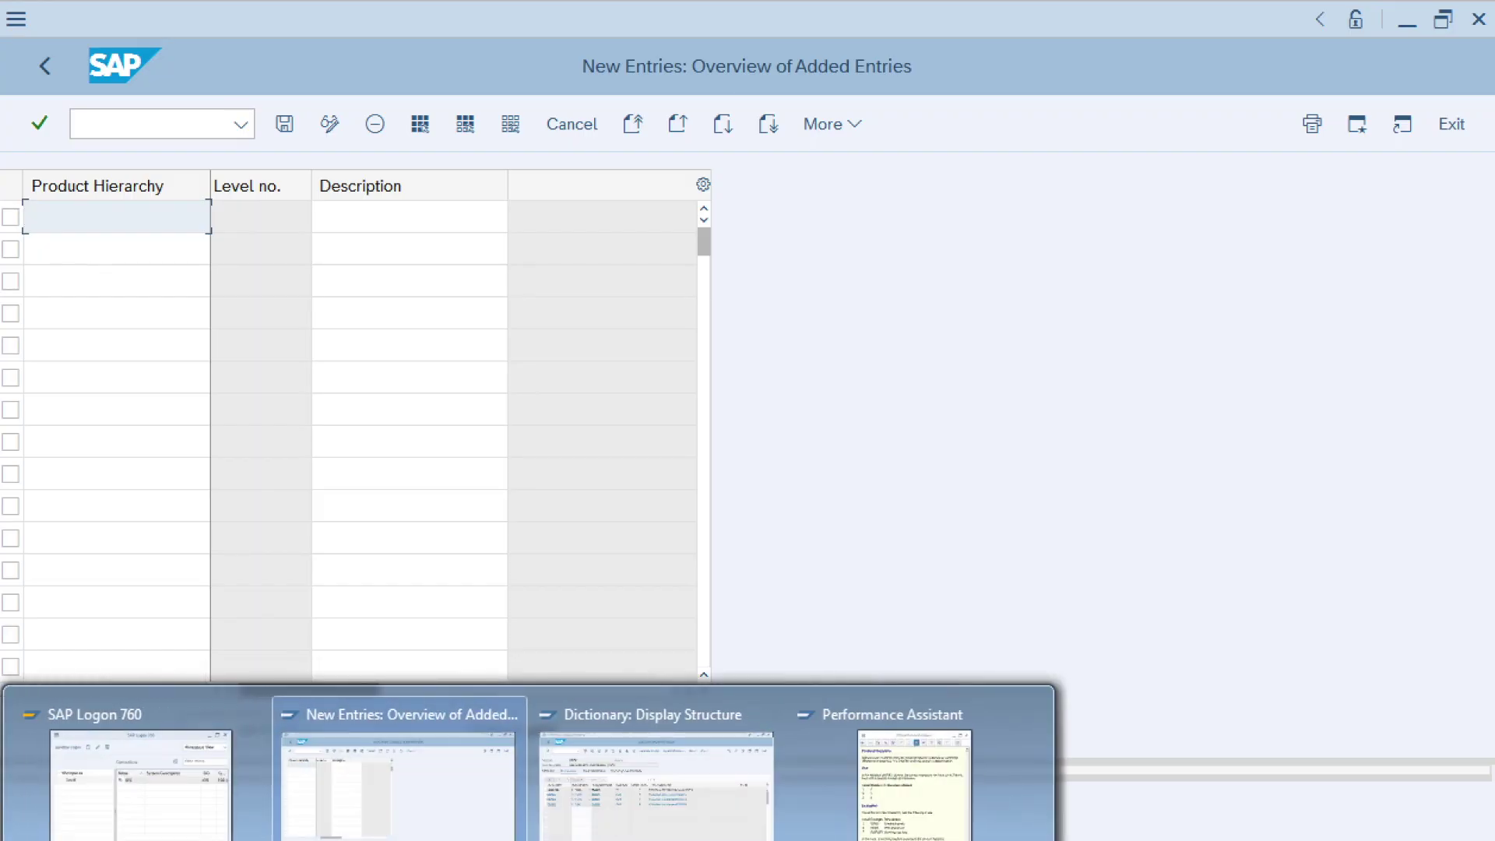
click(381, 756)
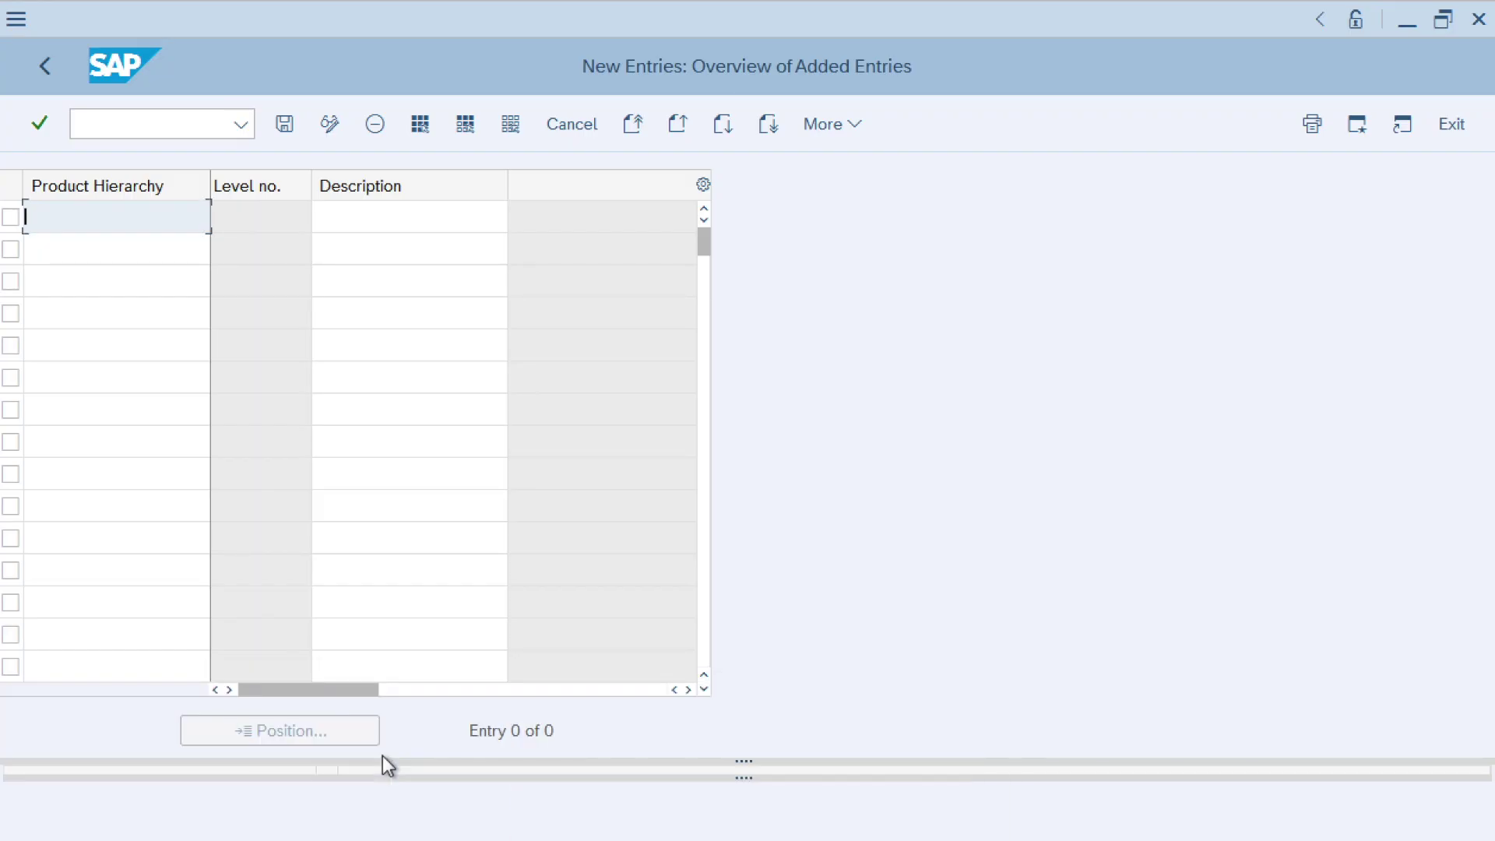
text(c0001)
key(Return)
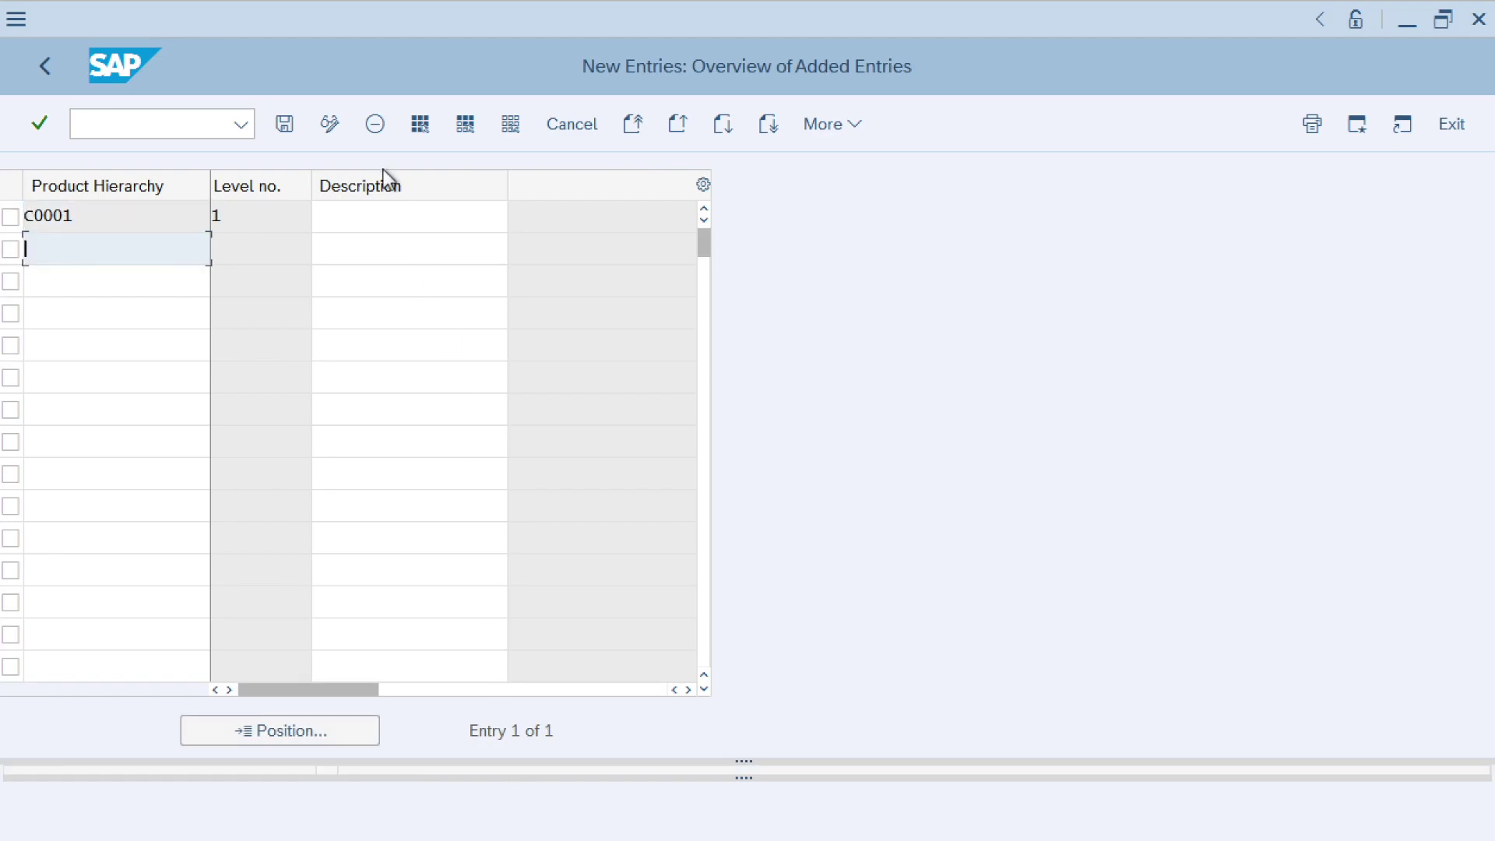
click(378, 208)
text(Wo)
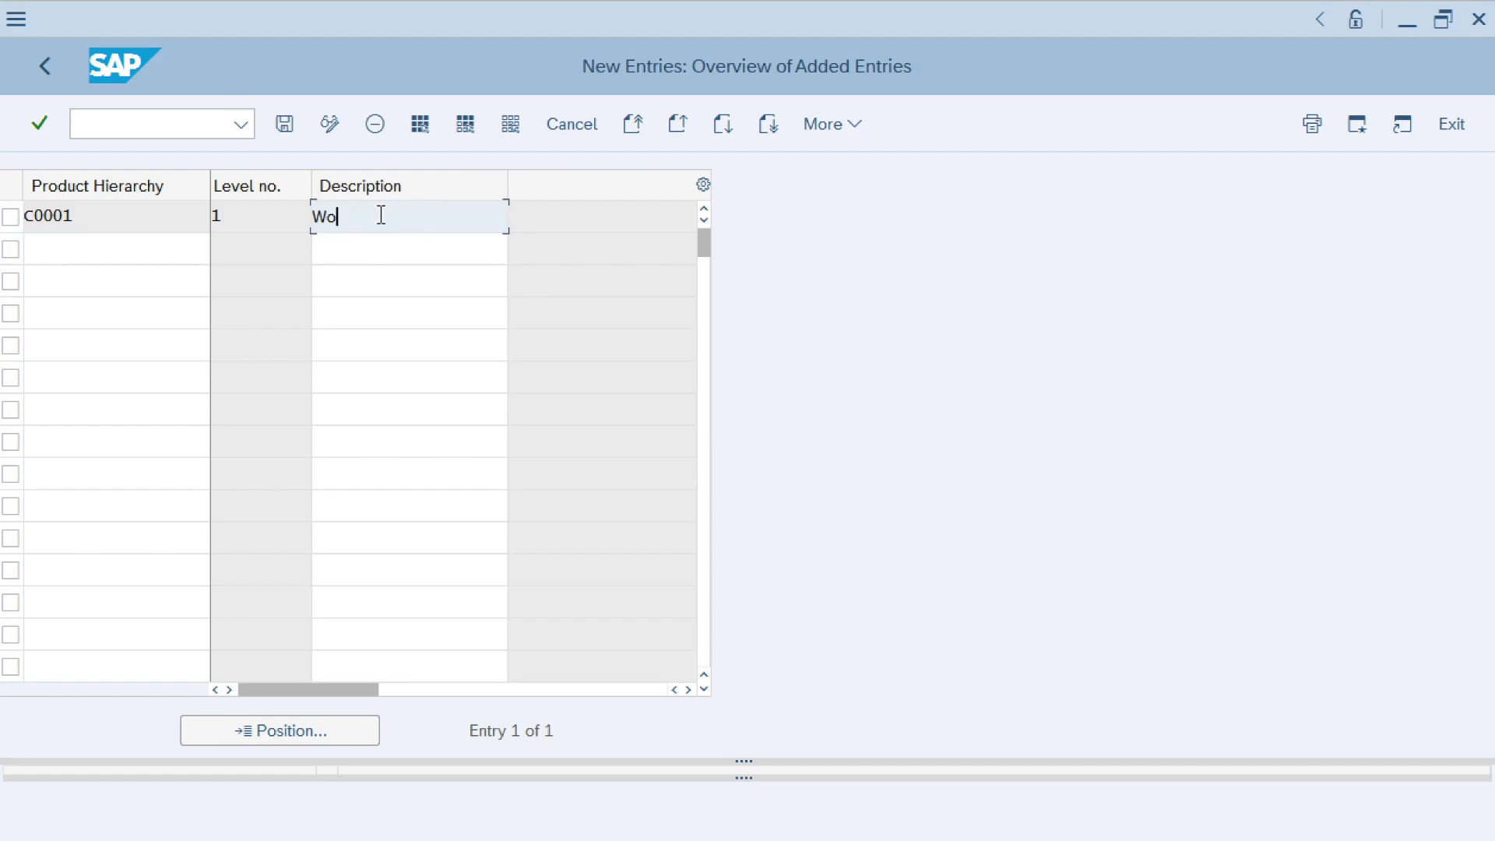
text(man Clothing)
click(283, 124)
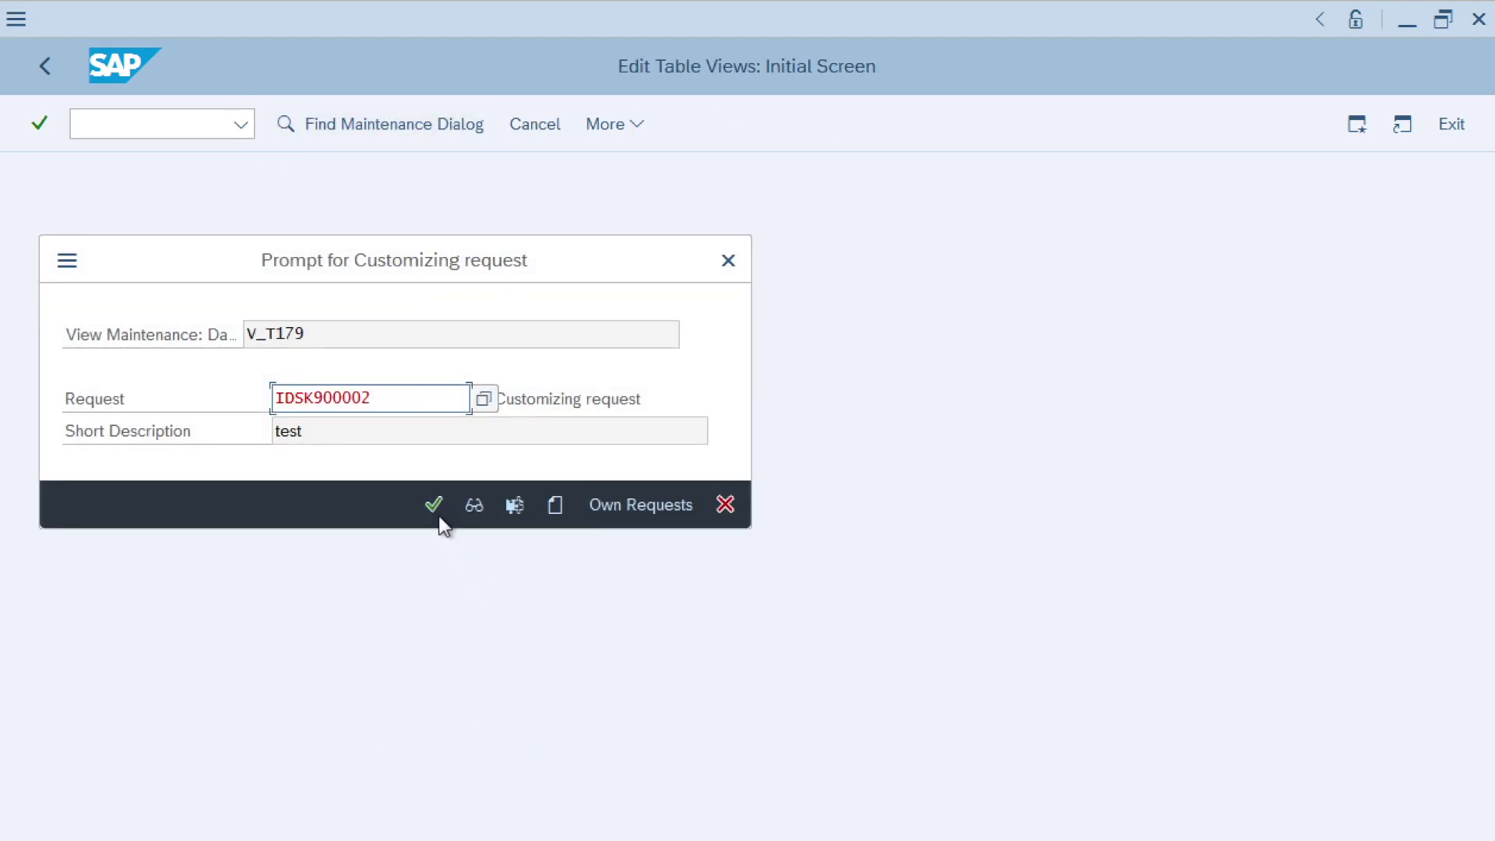
click(434, 506)
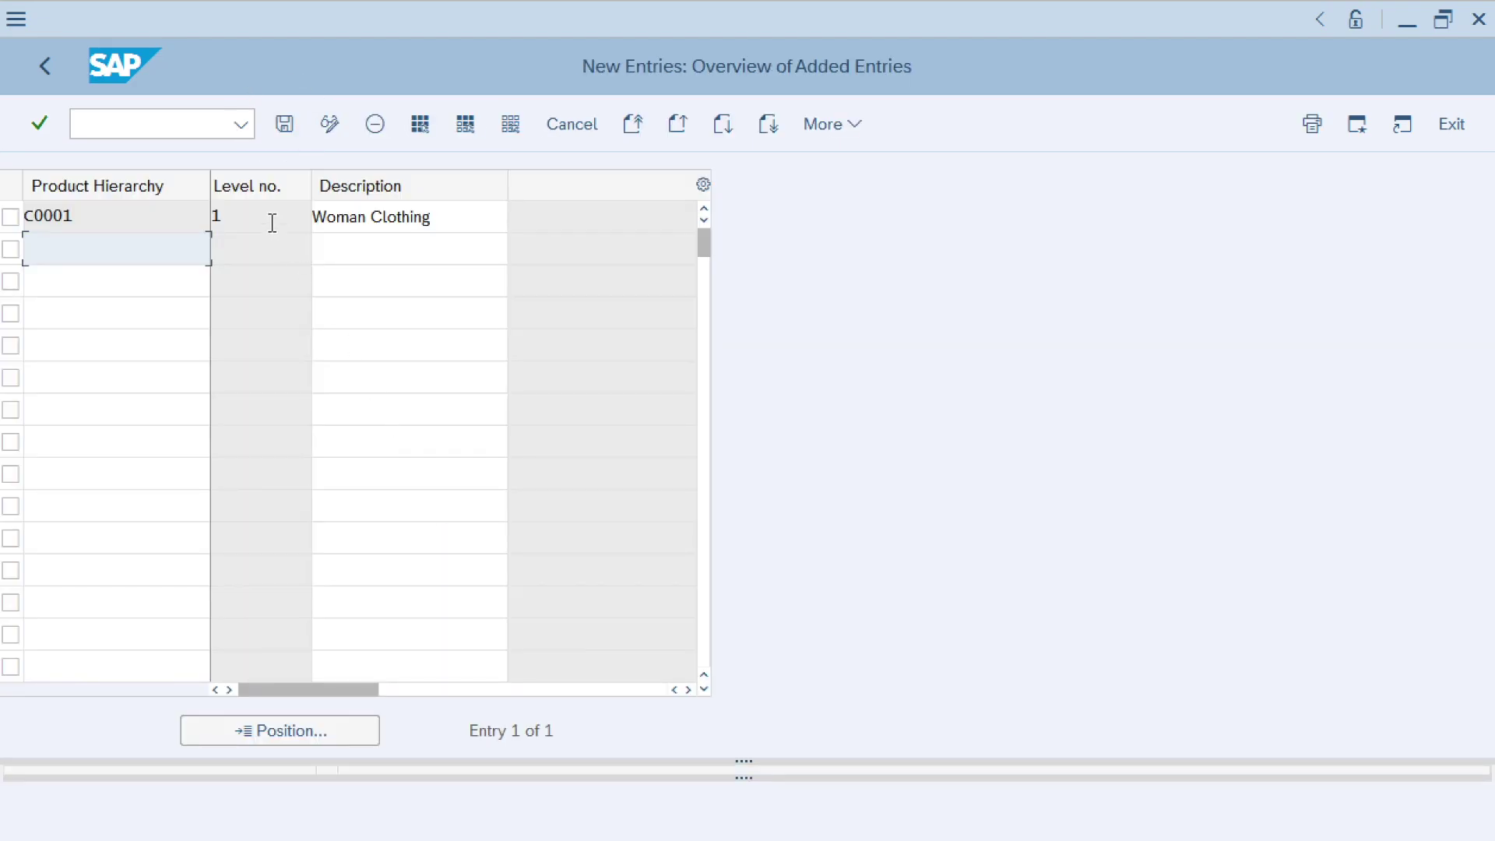
Check the hierarchy diagram in the myViewBoard window, return to the SAP entry list and add hierarchy C000100001 with description Bottom
click(272, 223)
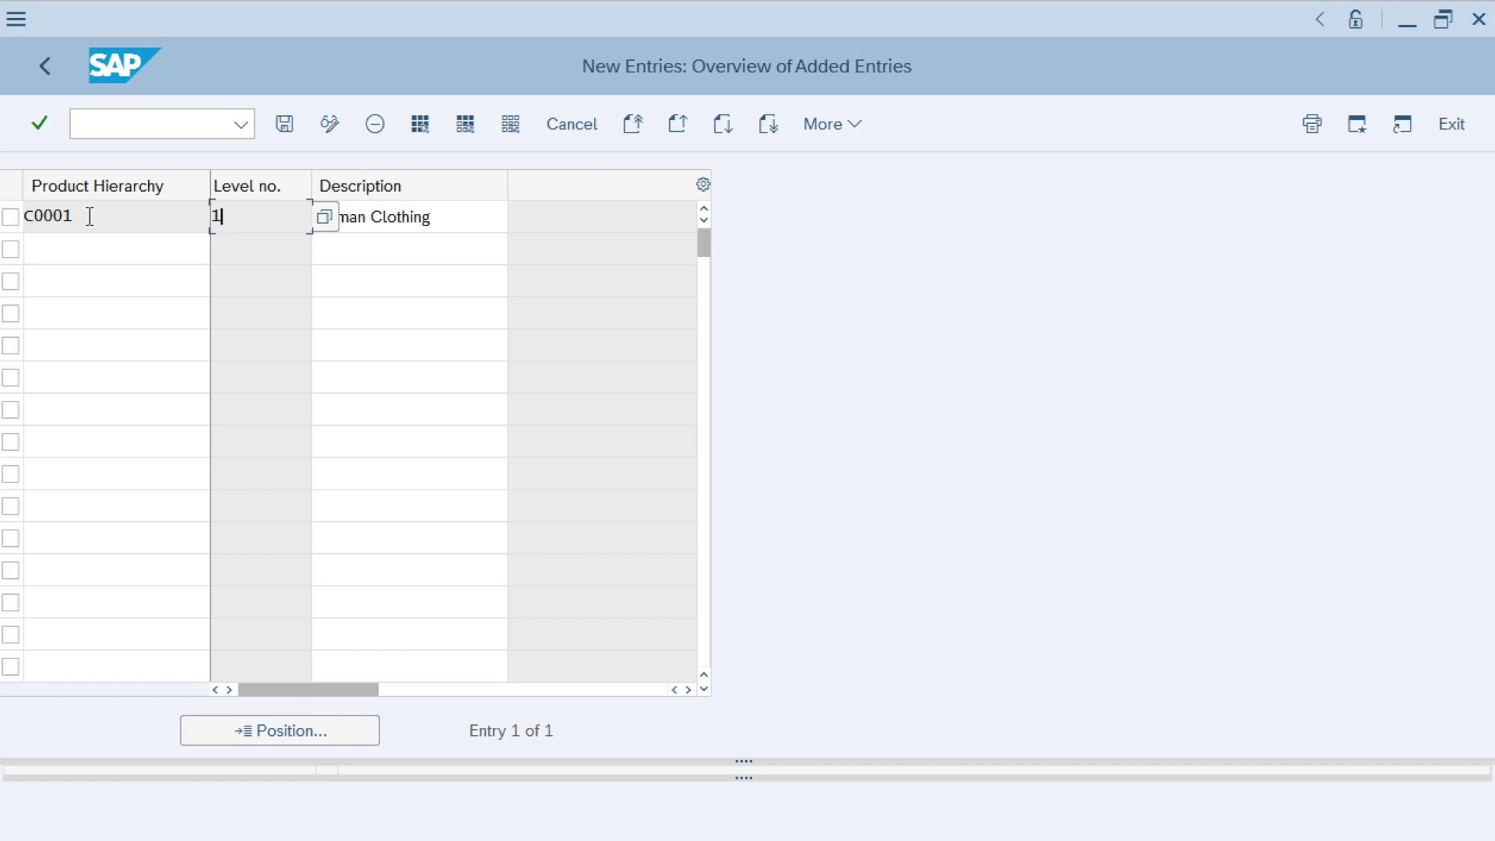
click(452, 217)
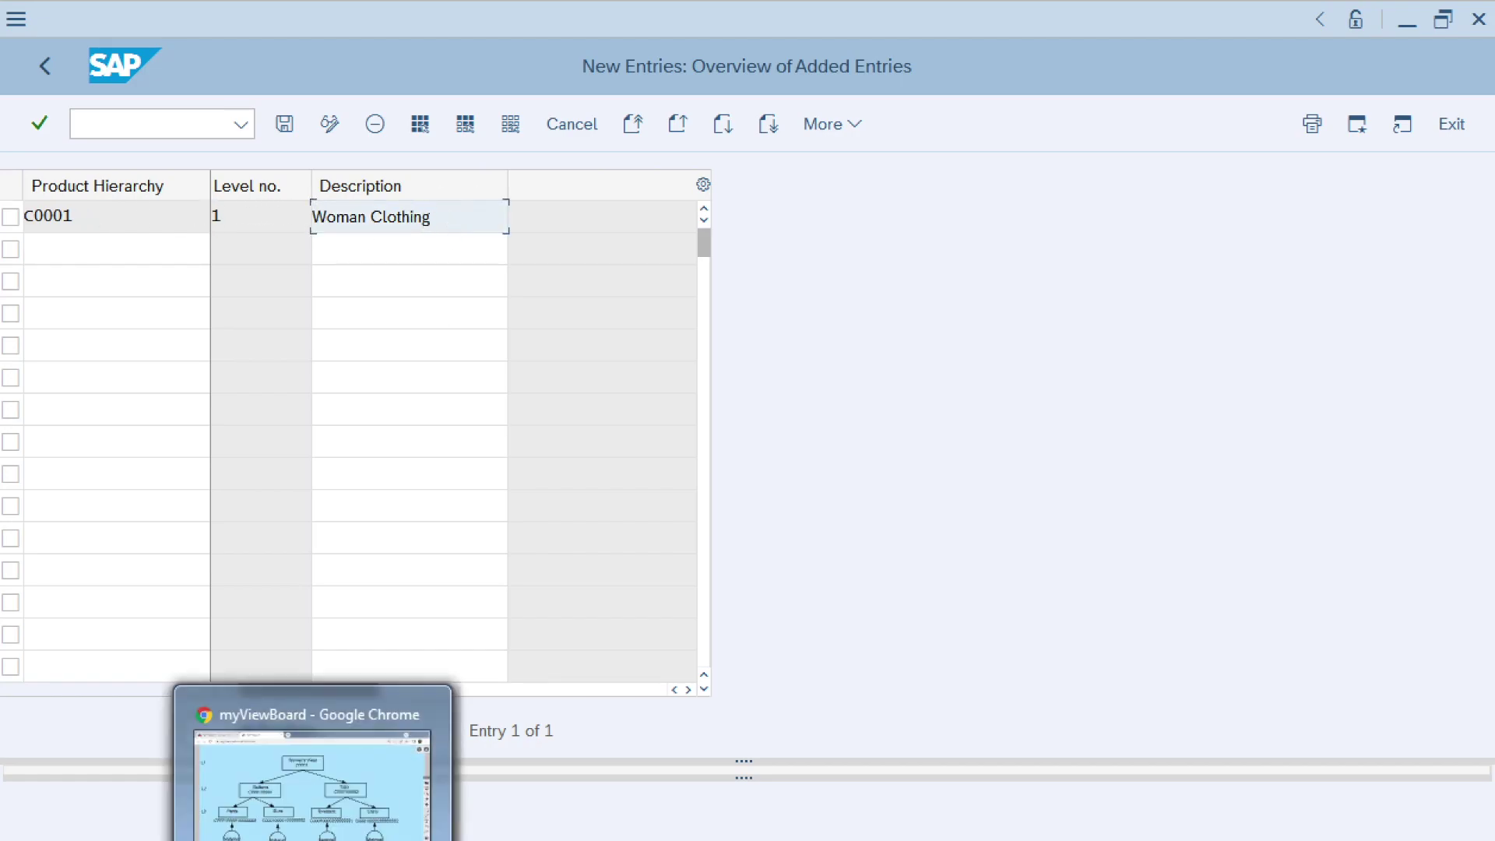
click(299, 830)
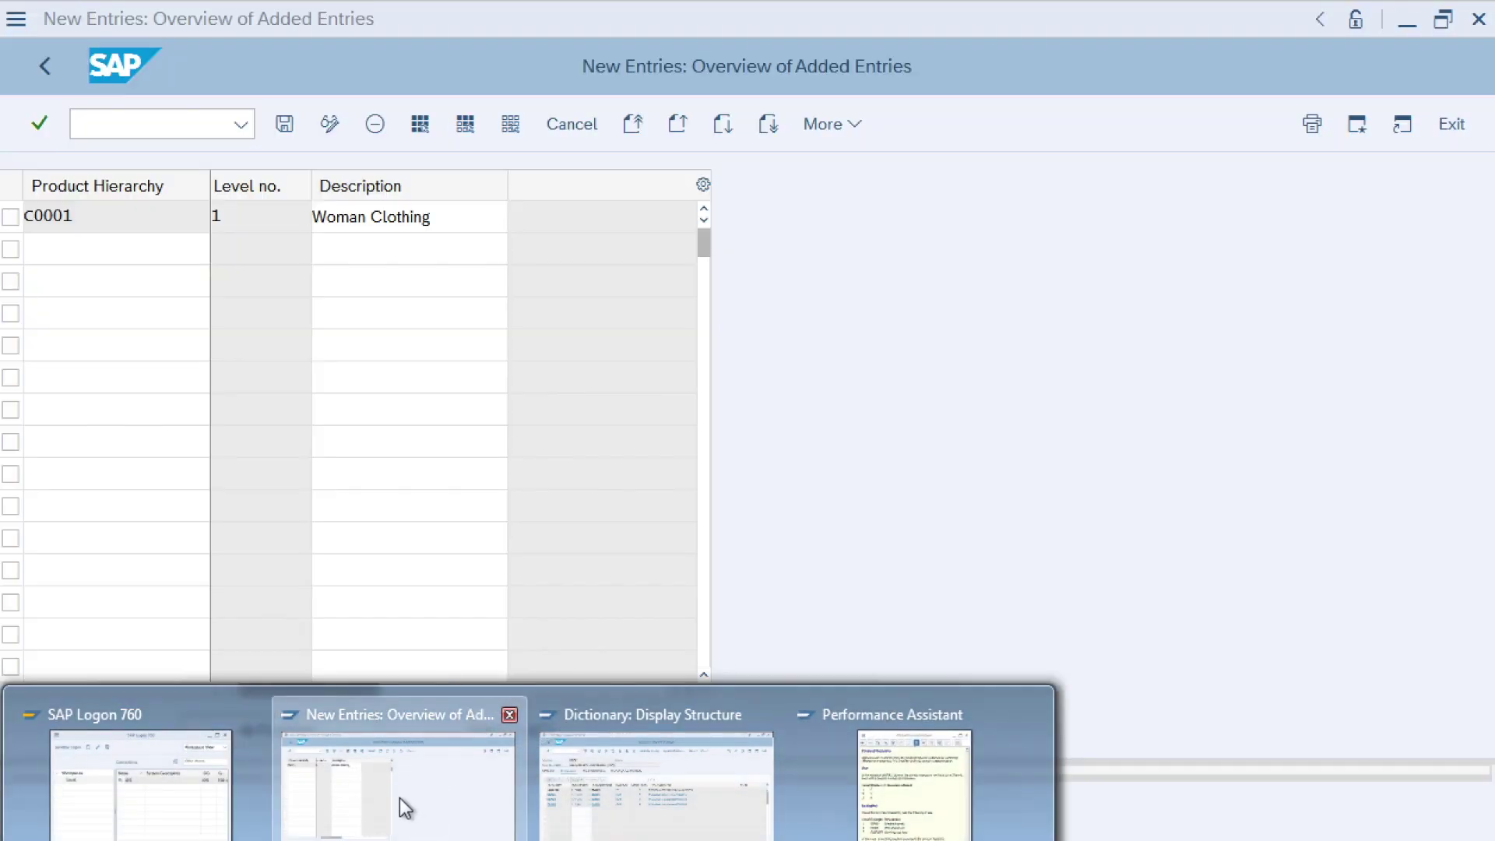
click(399, 797)
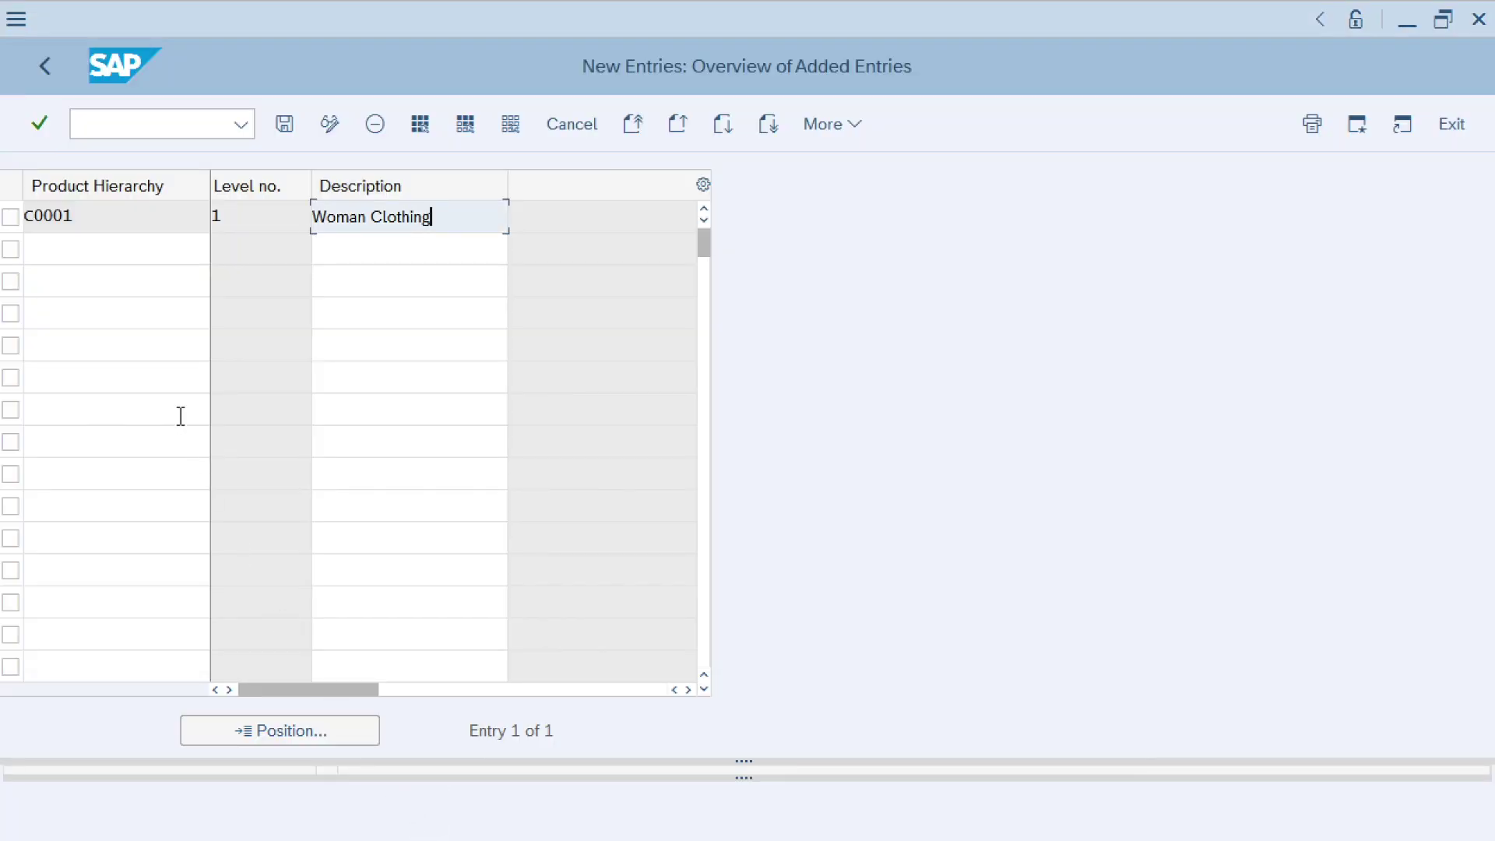
click(114, 250)
text(c0001)
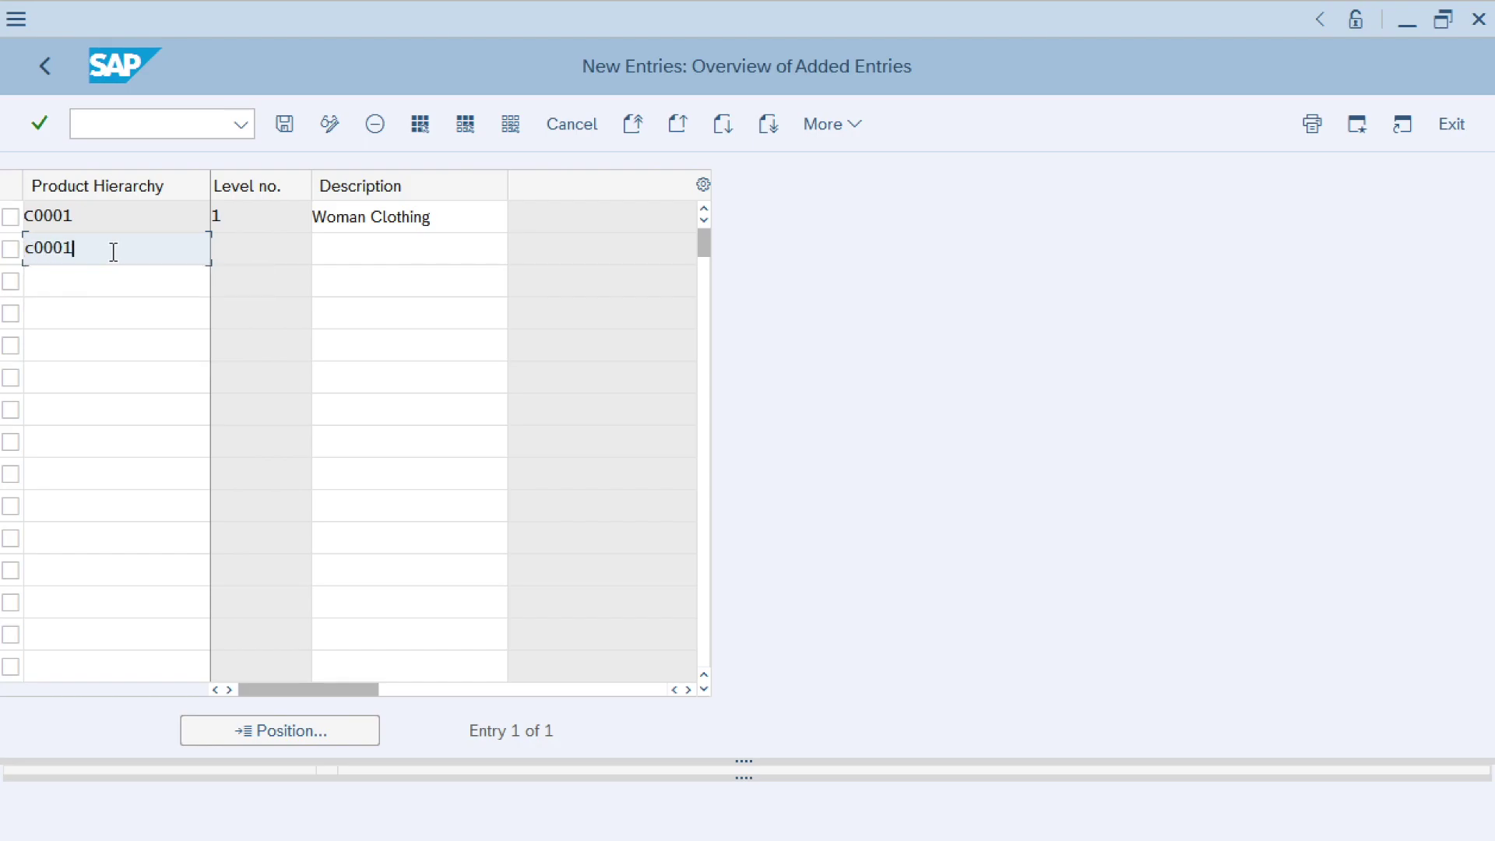
text(00001)
click(343, 249)
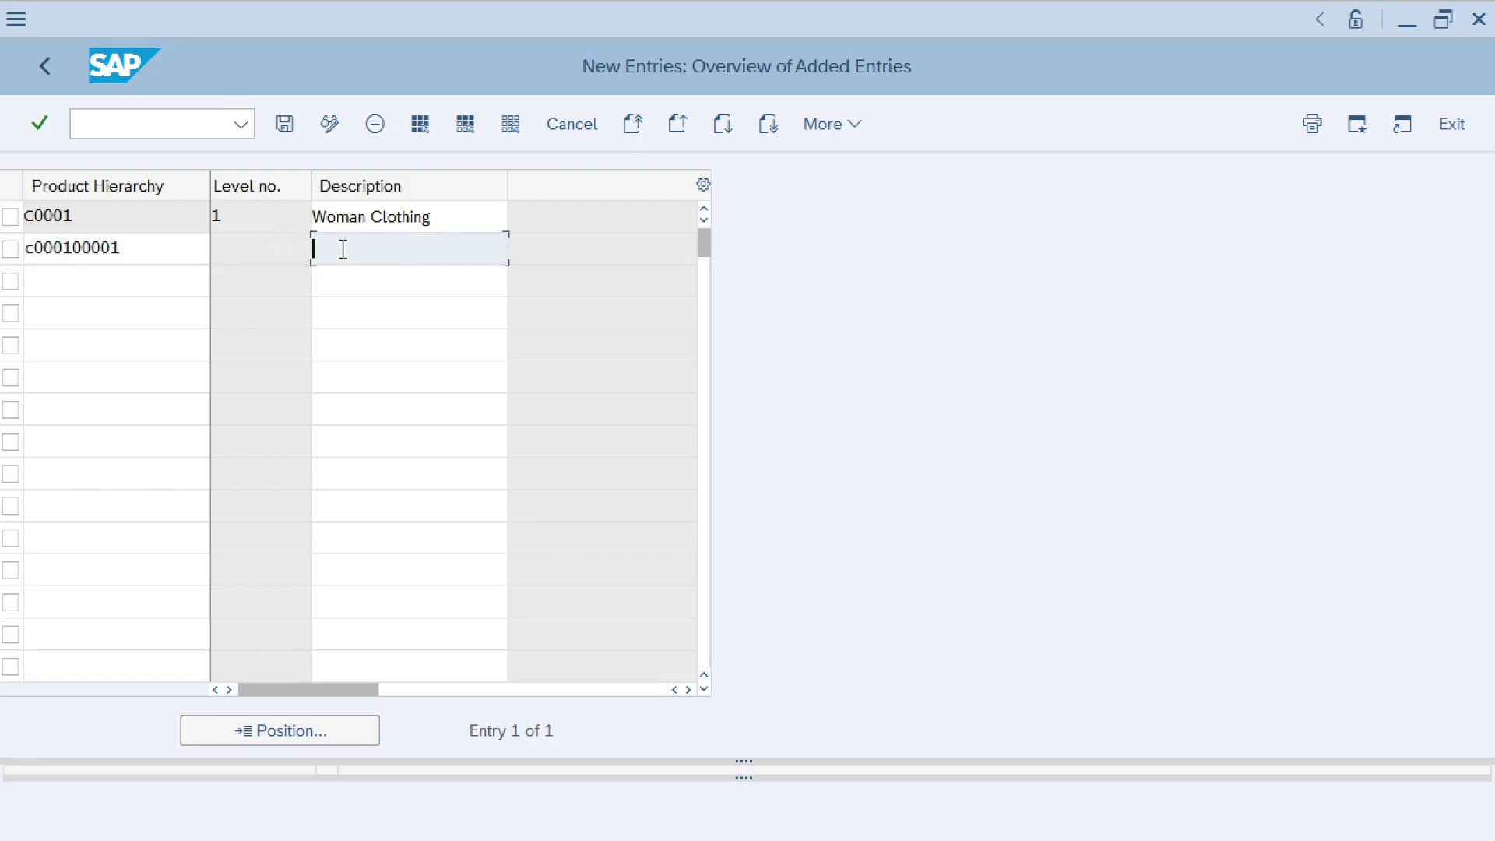
text(Bottom)
key(Return)
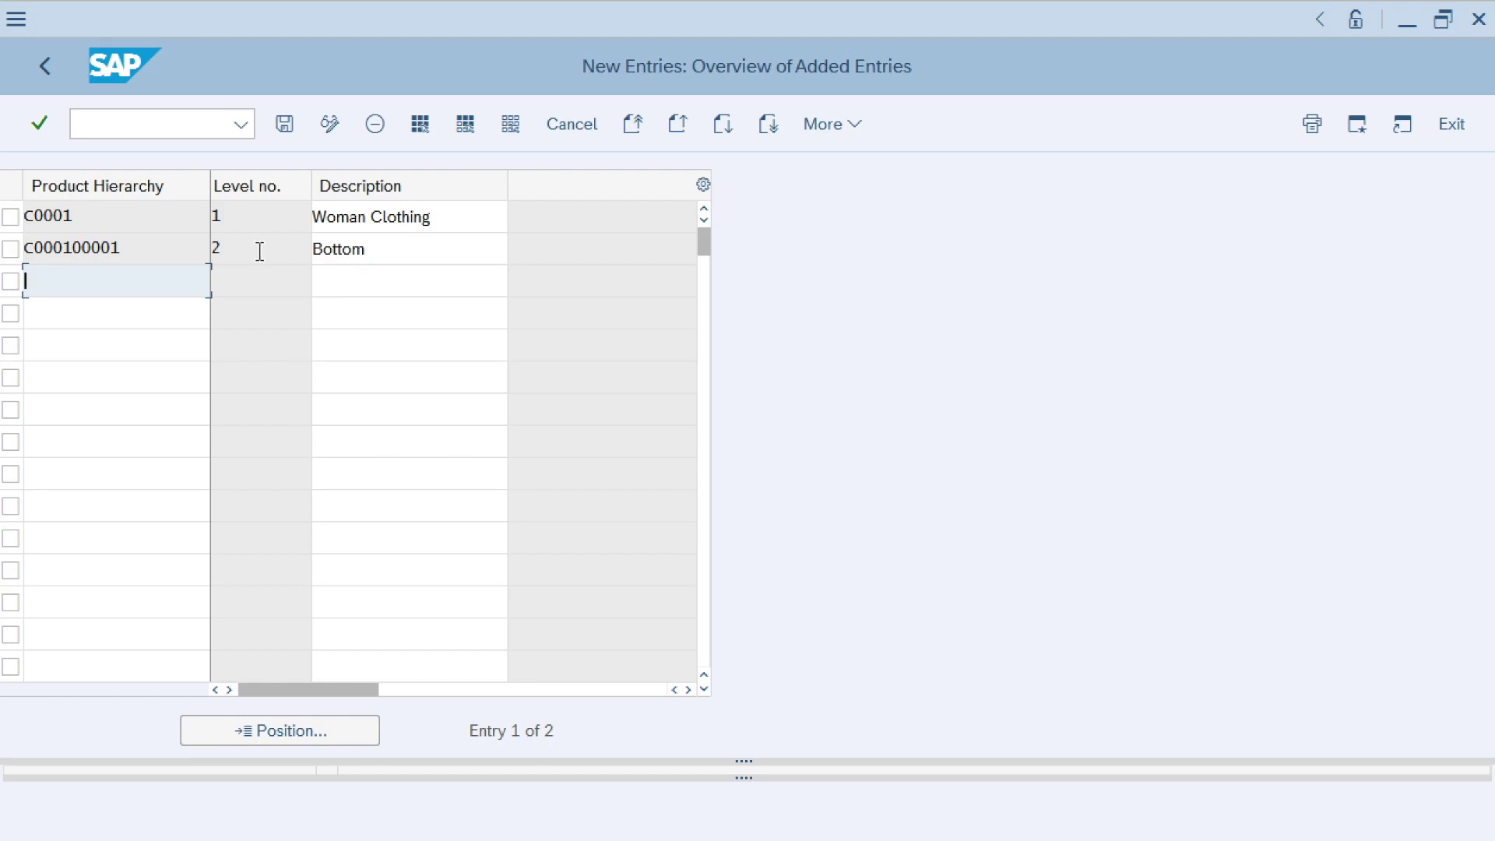
Add the second node below Woman Clothing as product hierarchy C000100002 with description Top
click(82, 215)
click(73, 278)
text(c0)
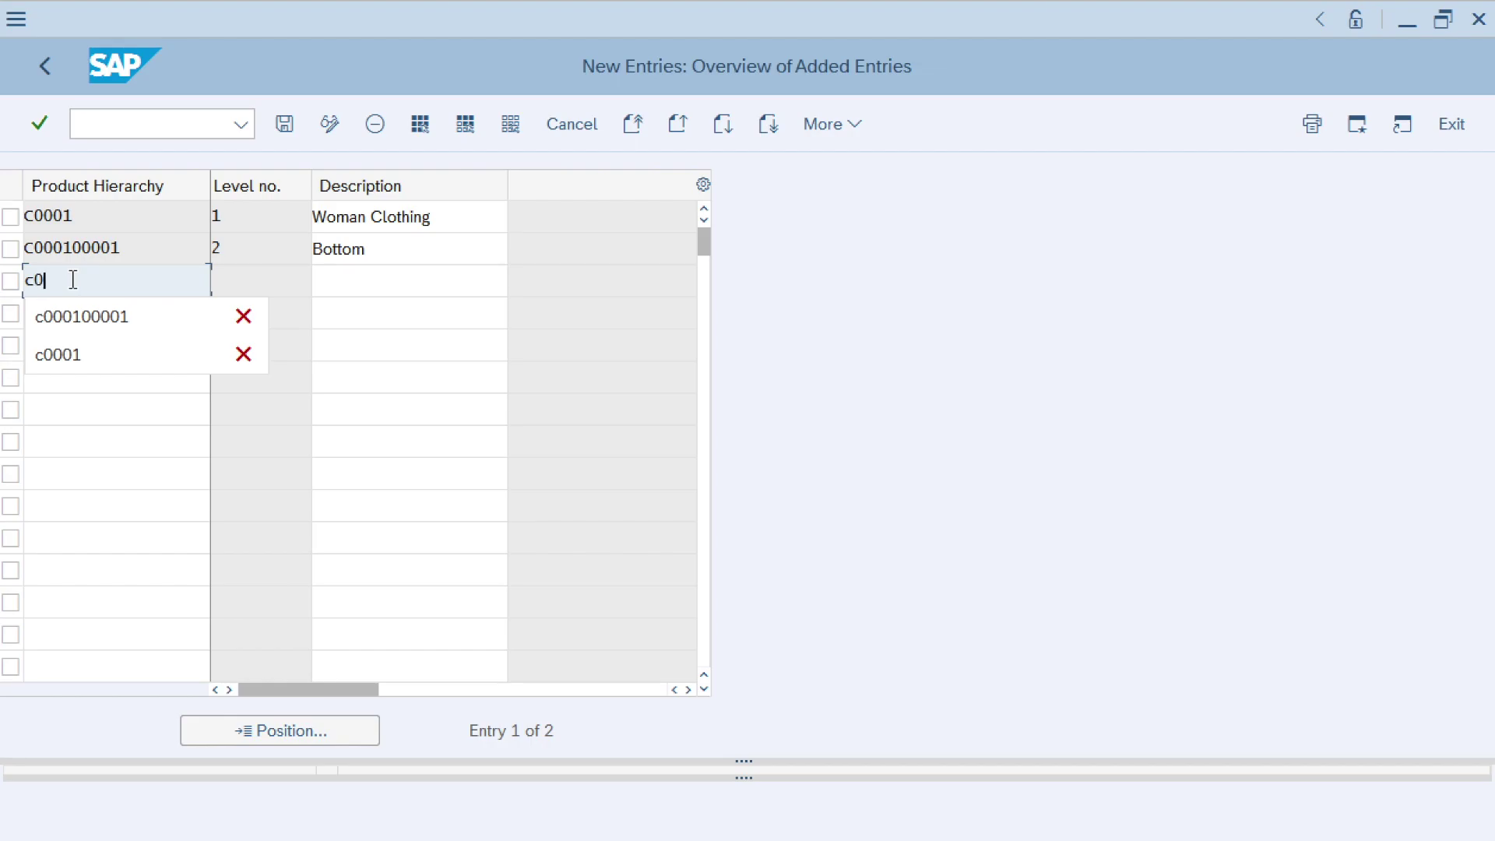
text(00100002)
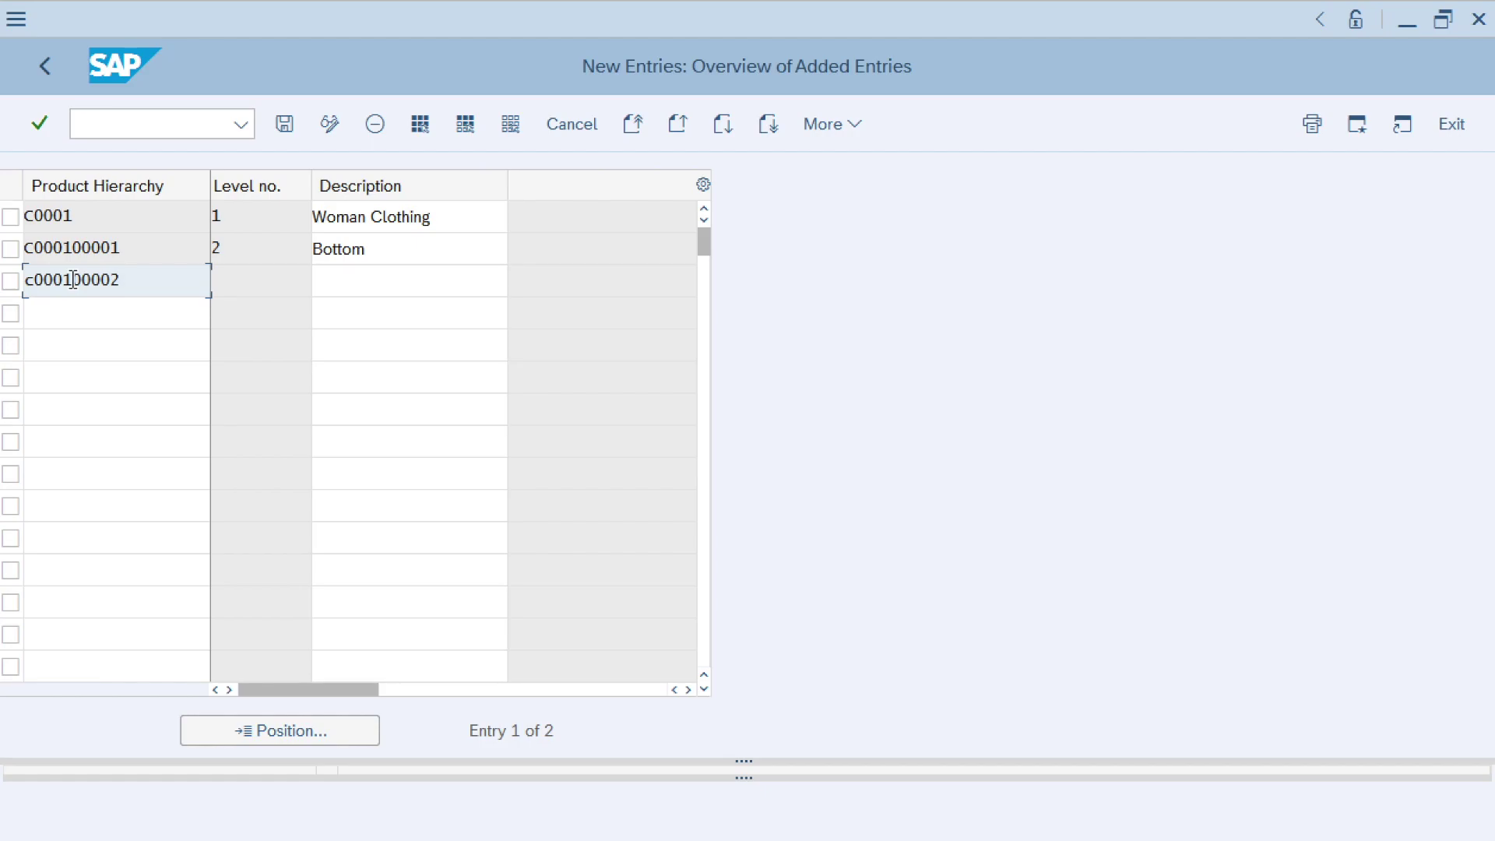
key(Return)
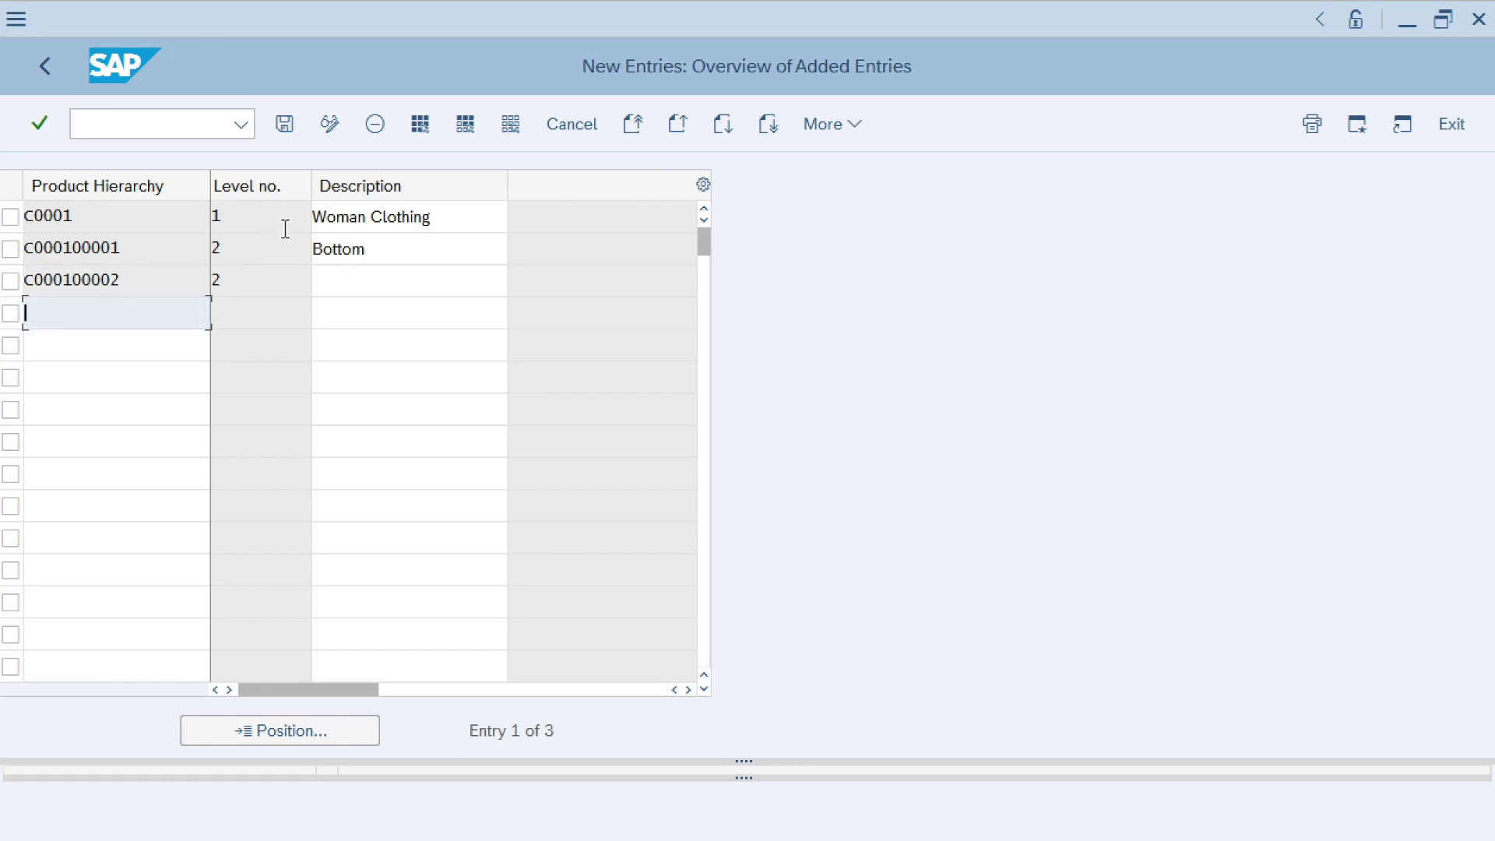
click(323, 276)
text(Top)
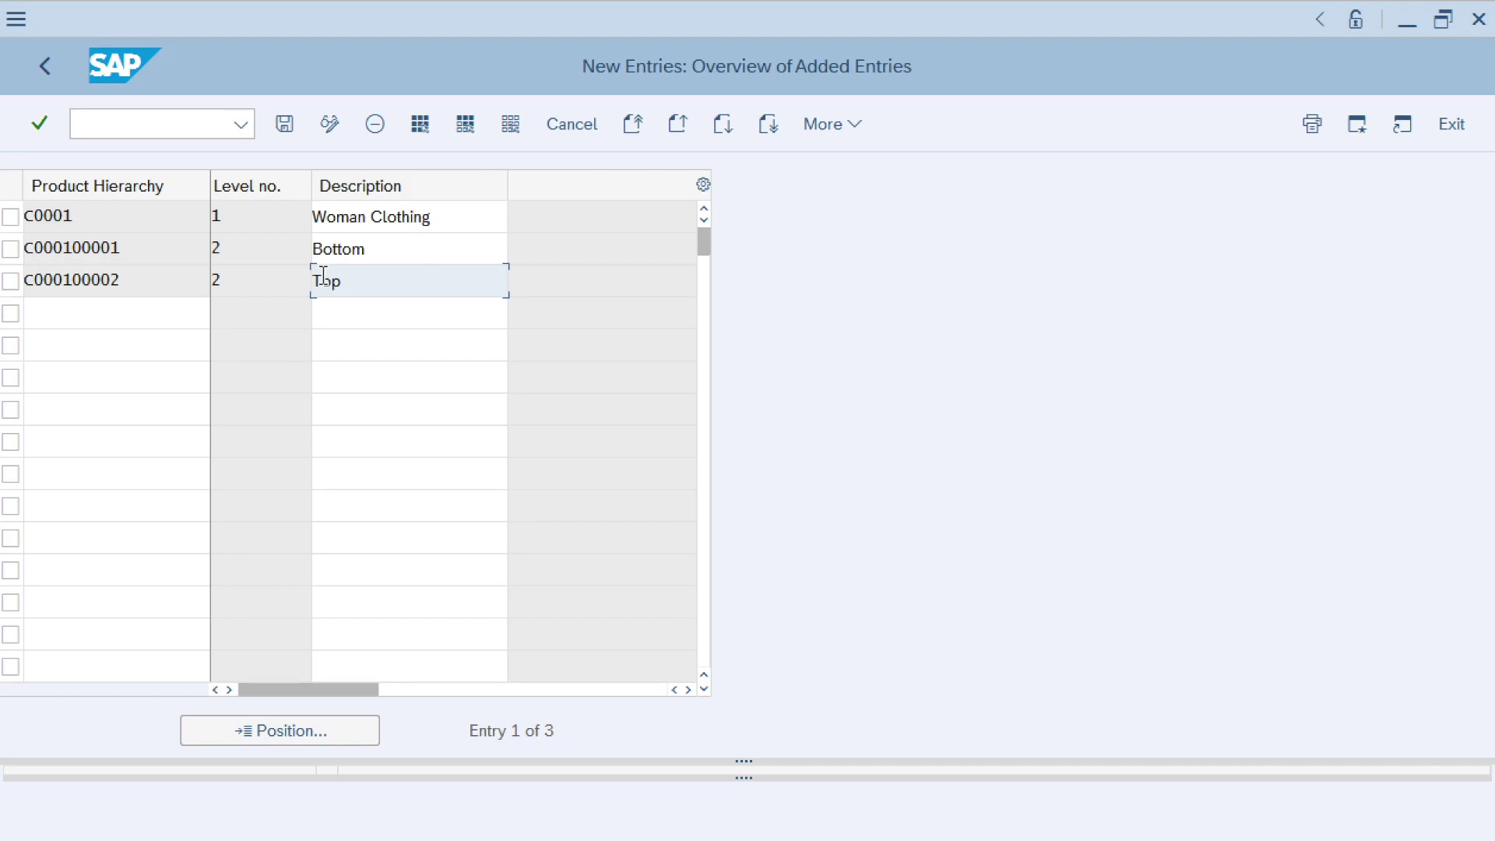
key(Tab)
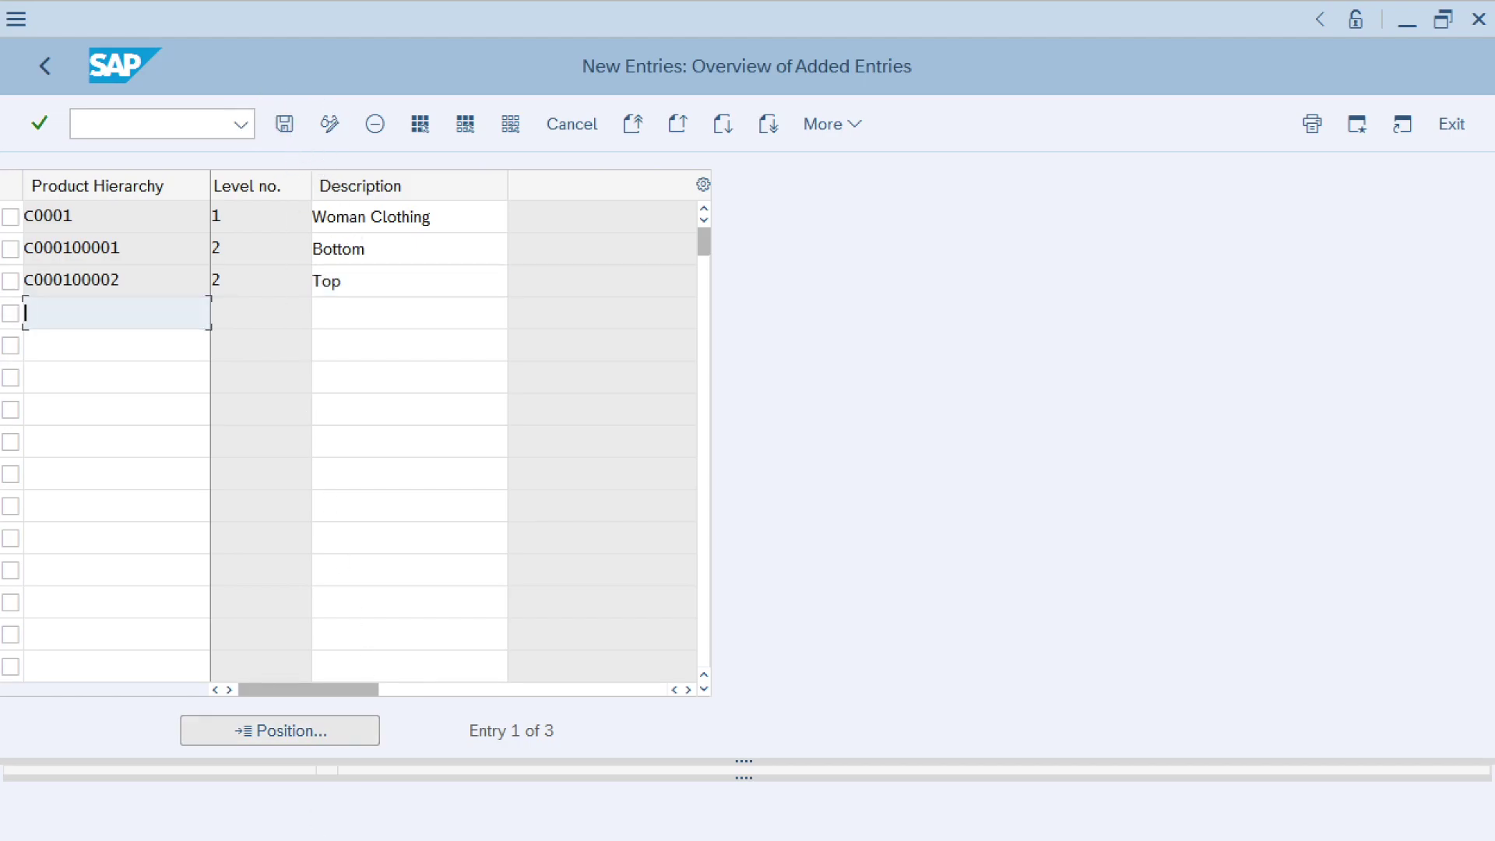
mouse_move(312, 827)
click(305, 789)
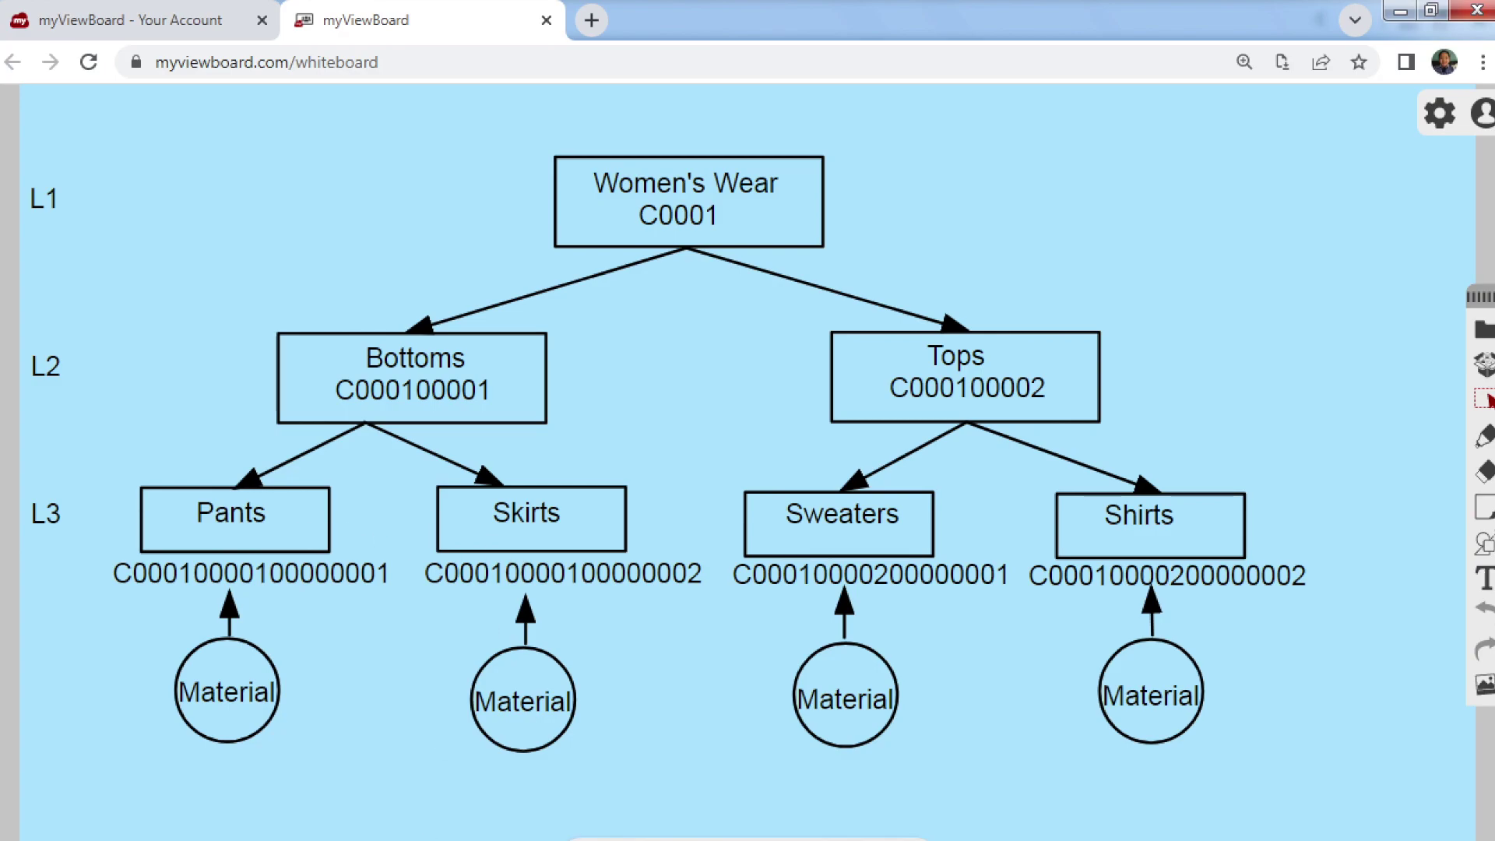
mouse_move(390, 834)
click(392, 790)
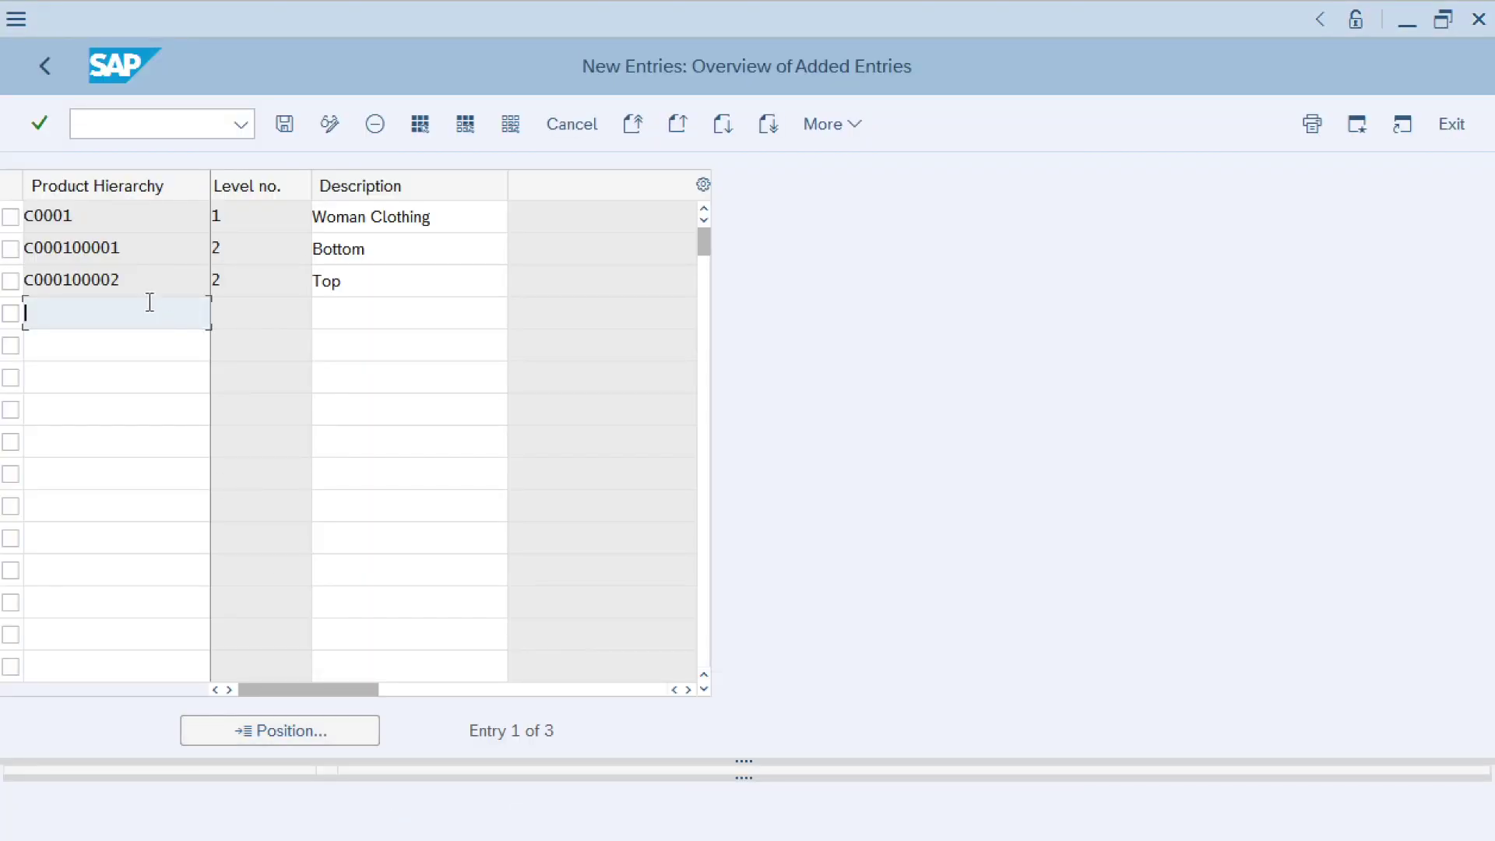
double_click(137, 248)
key(ctrl+c)
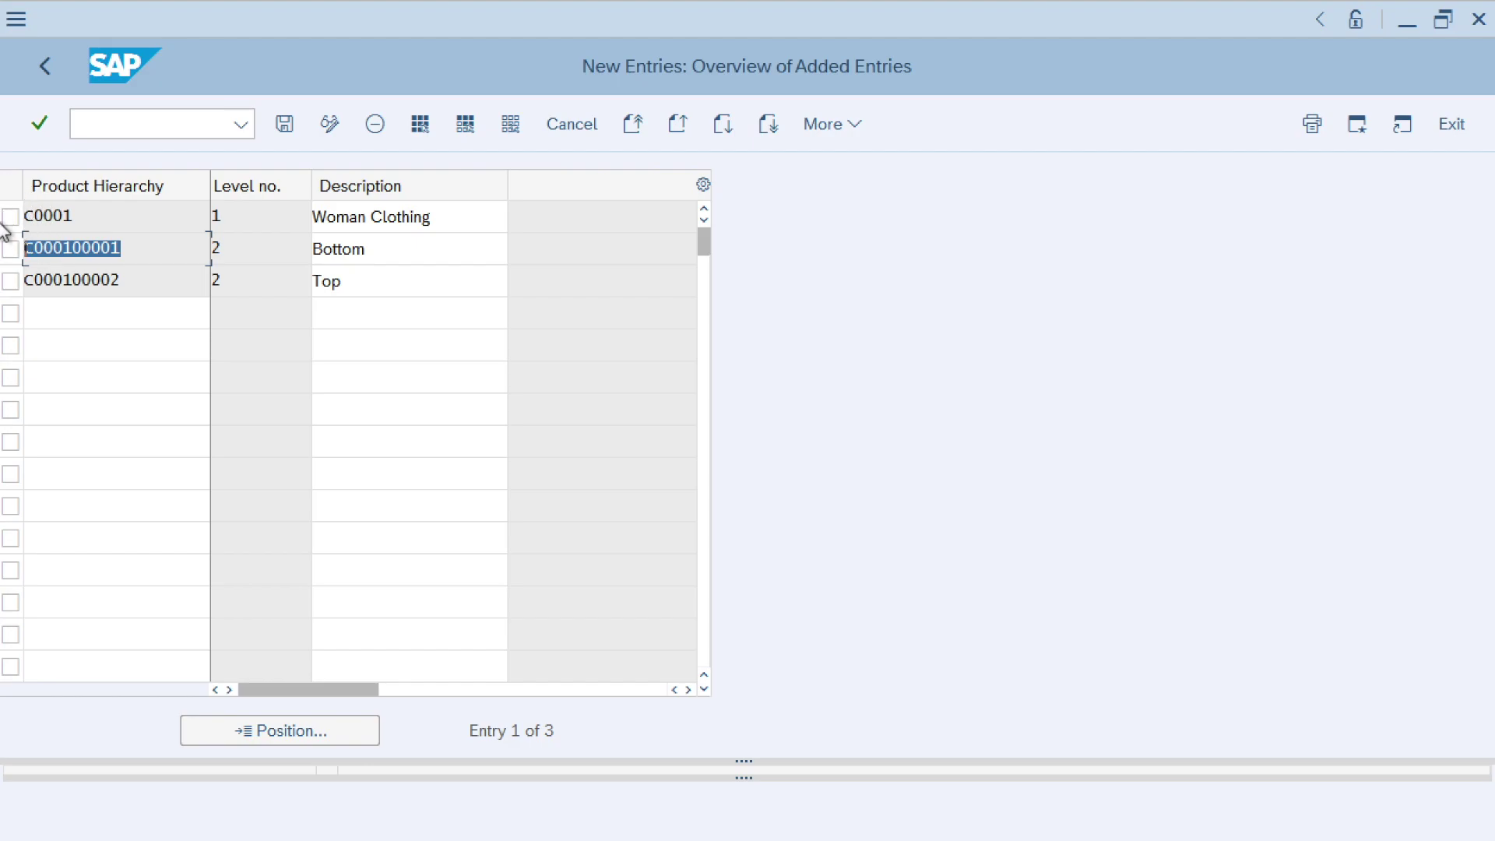
click(34, 312)
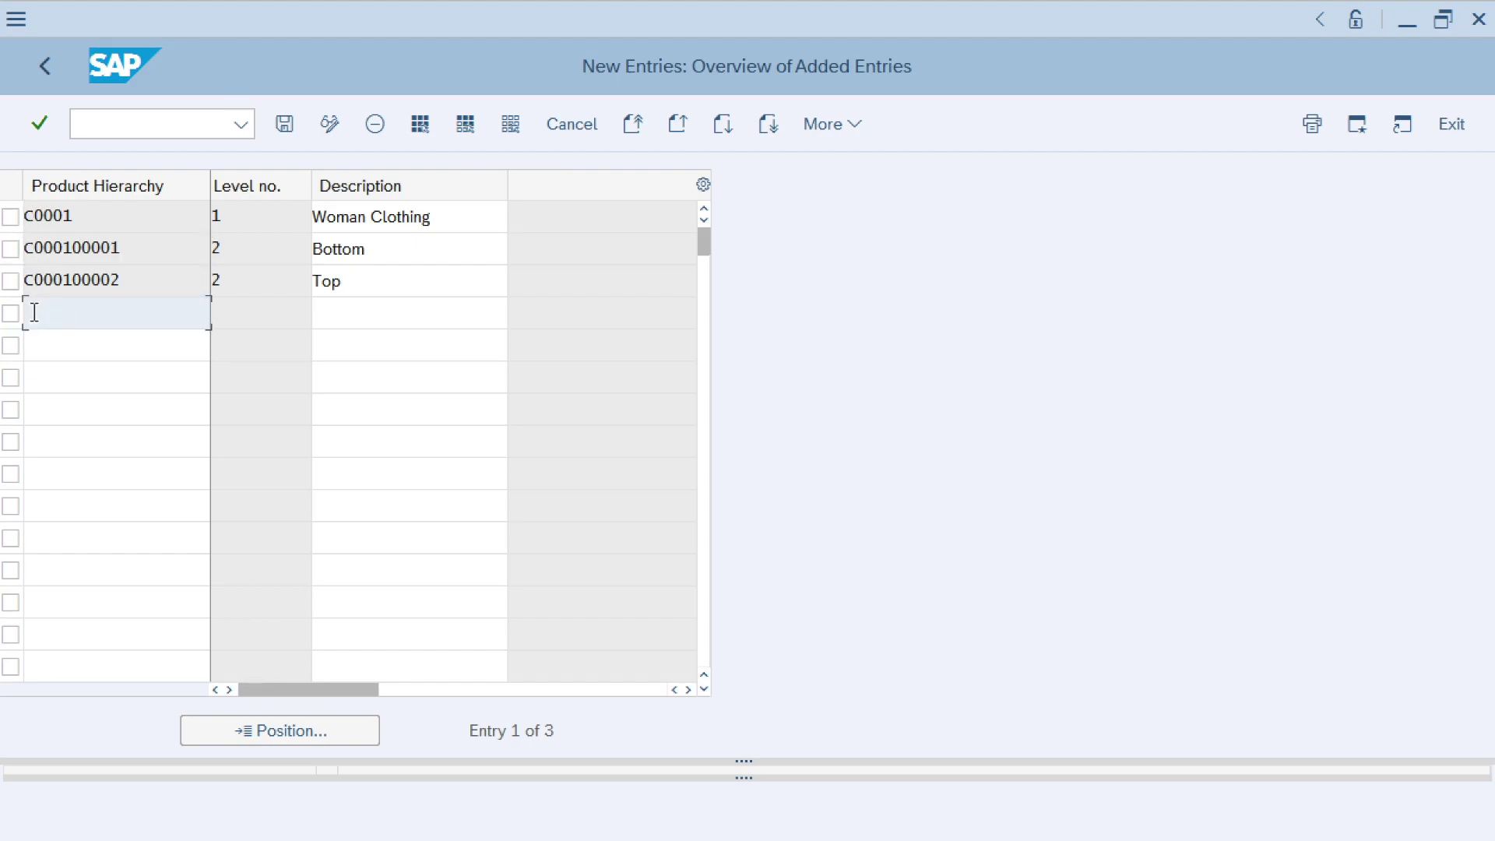
key(ctrl+v)
text(00000001)
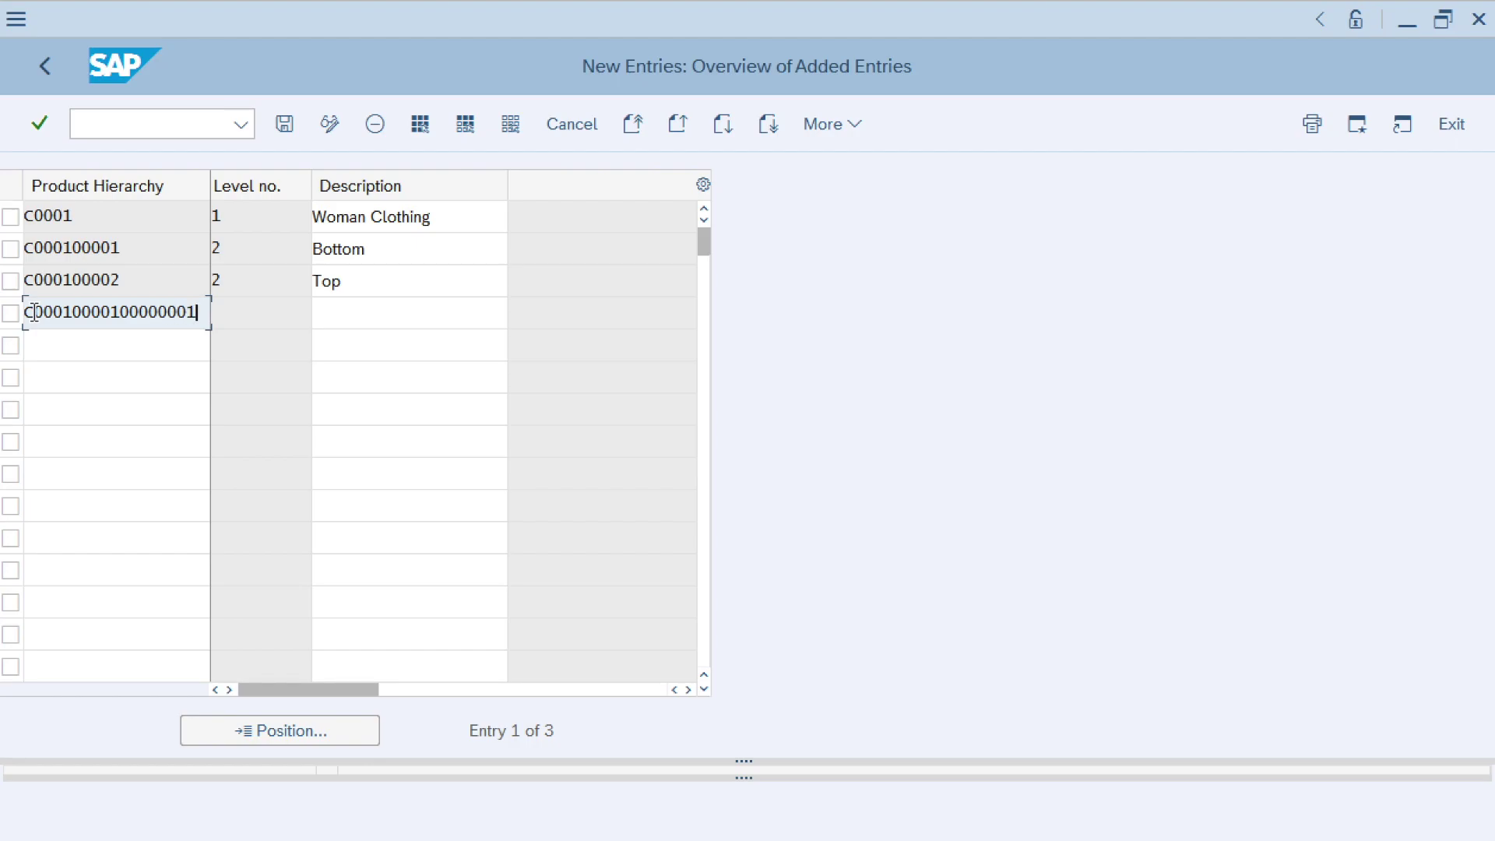
key(Return)
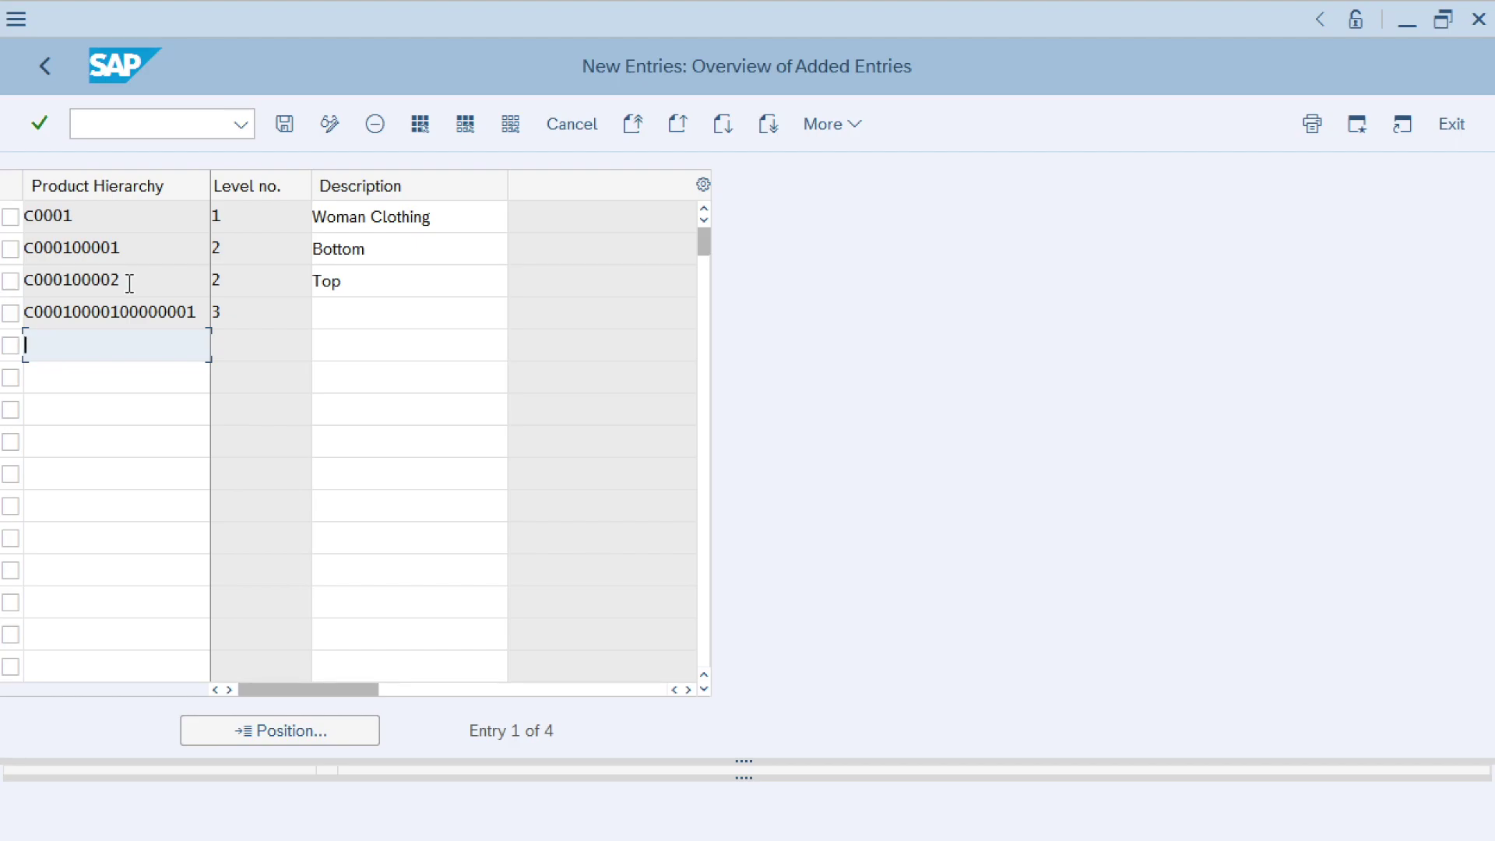
click(345, 315)
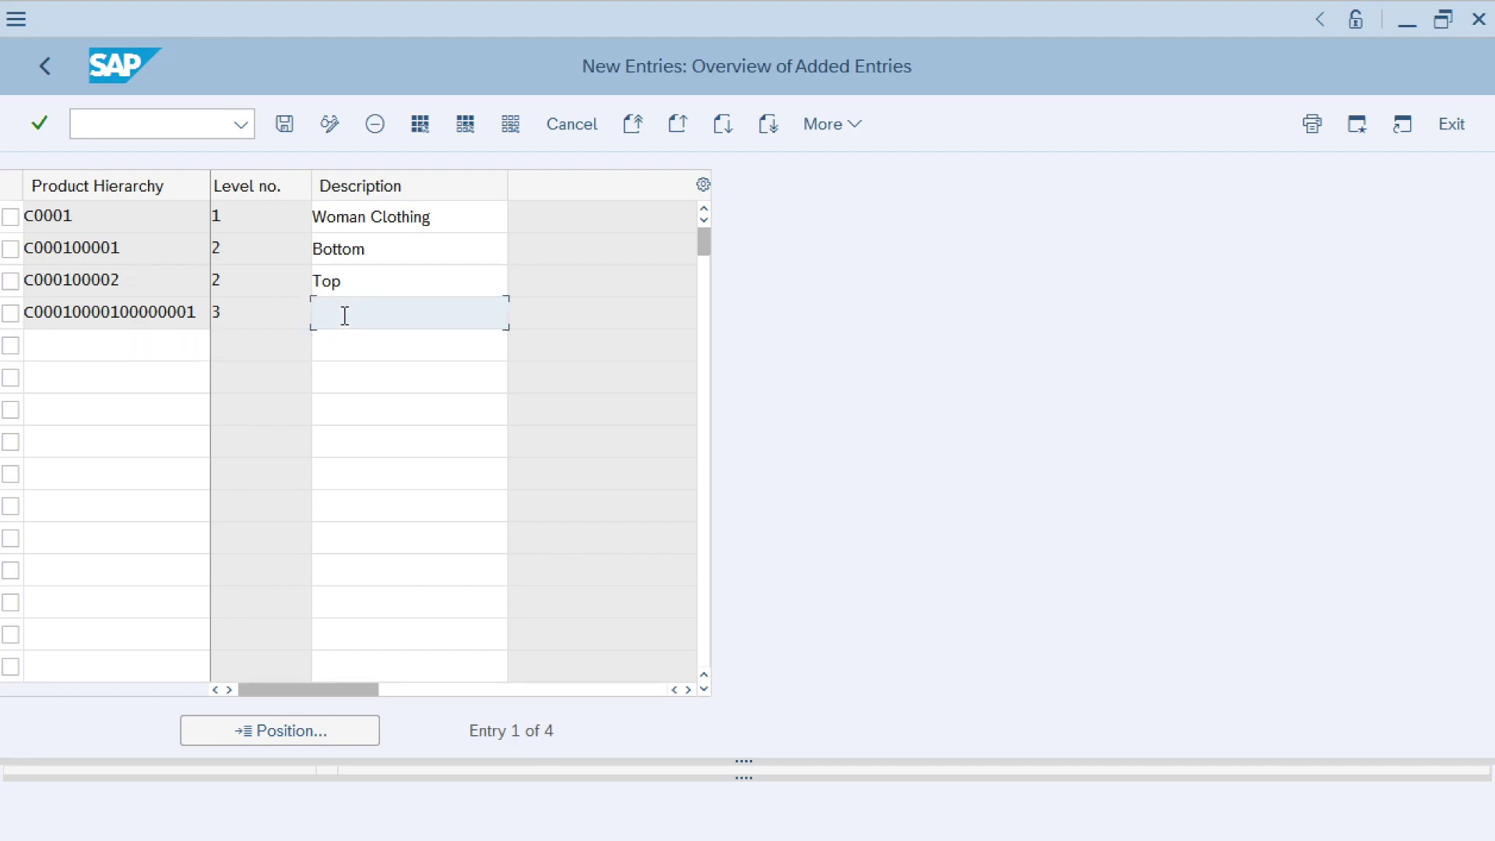
click(284, 829)
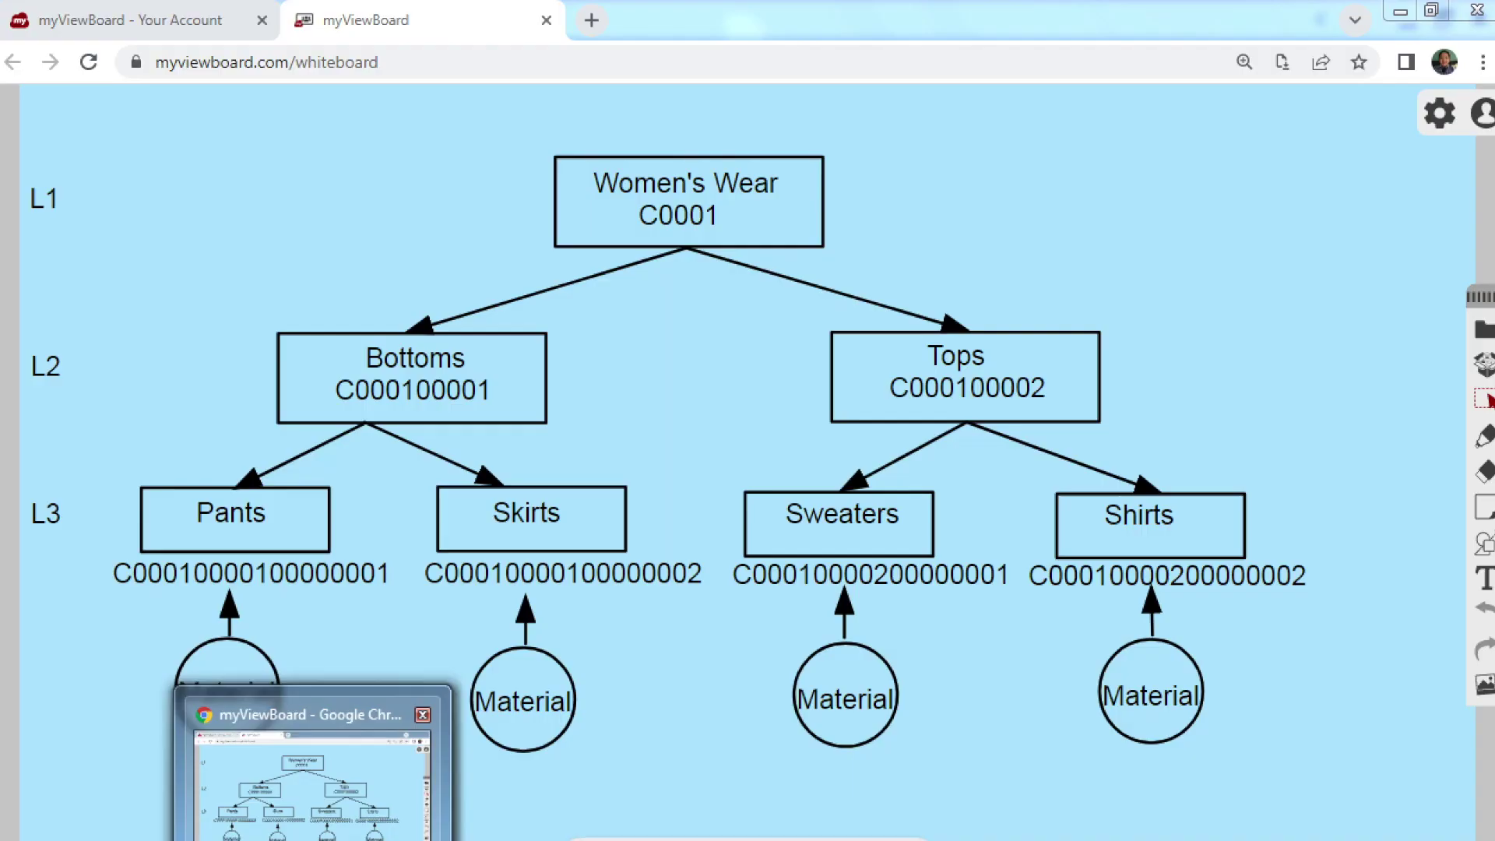
click(343, 829)
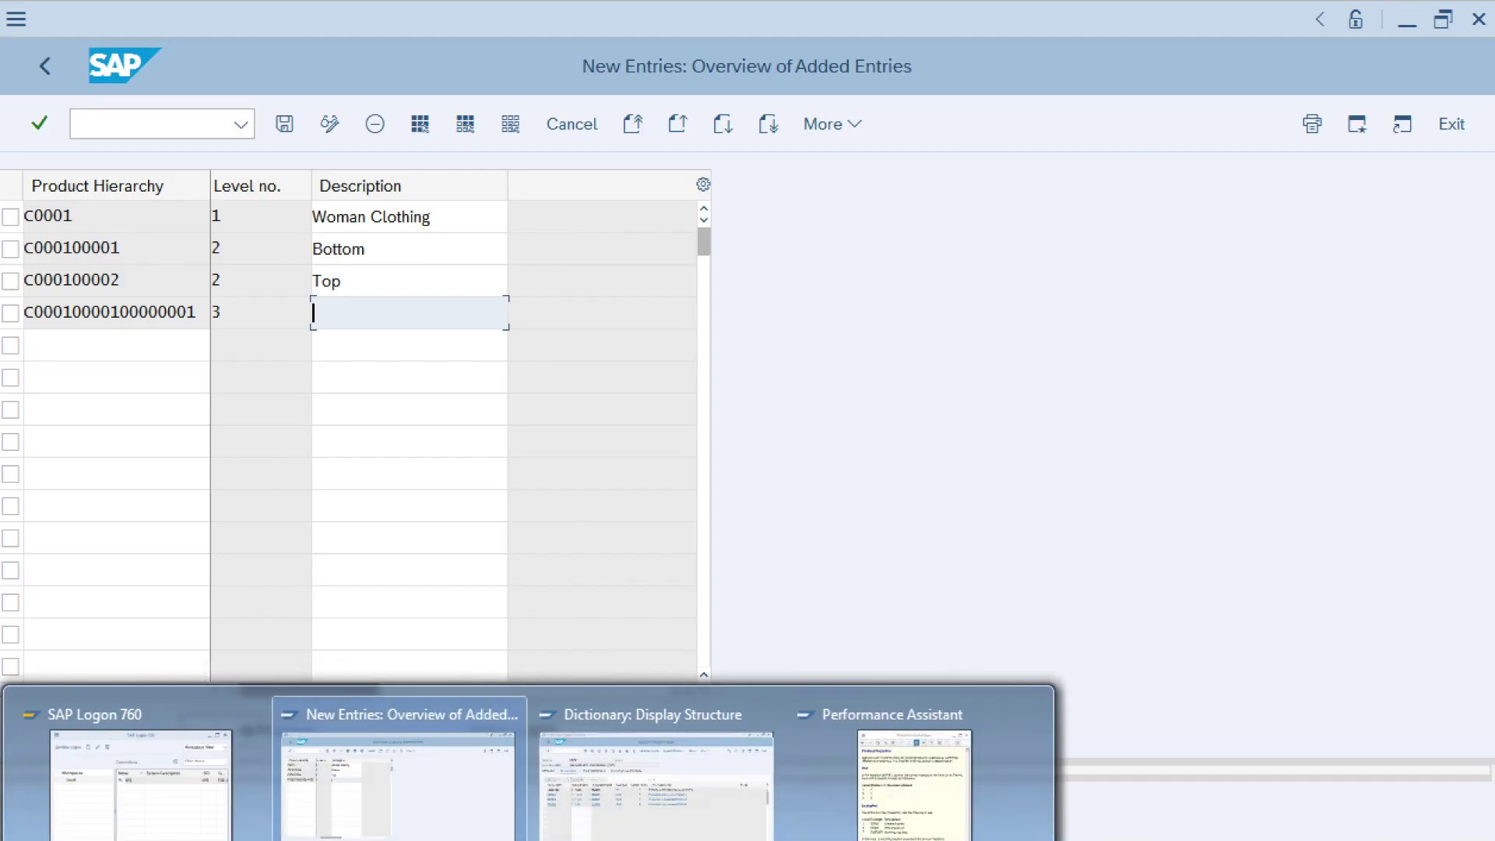
click(372, 812)
text(Pants)
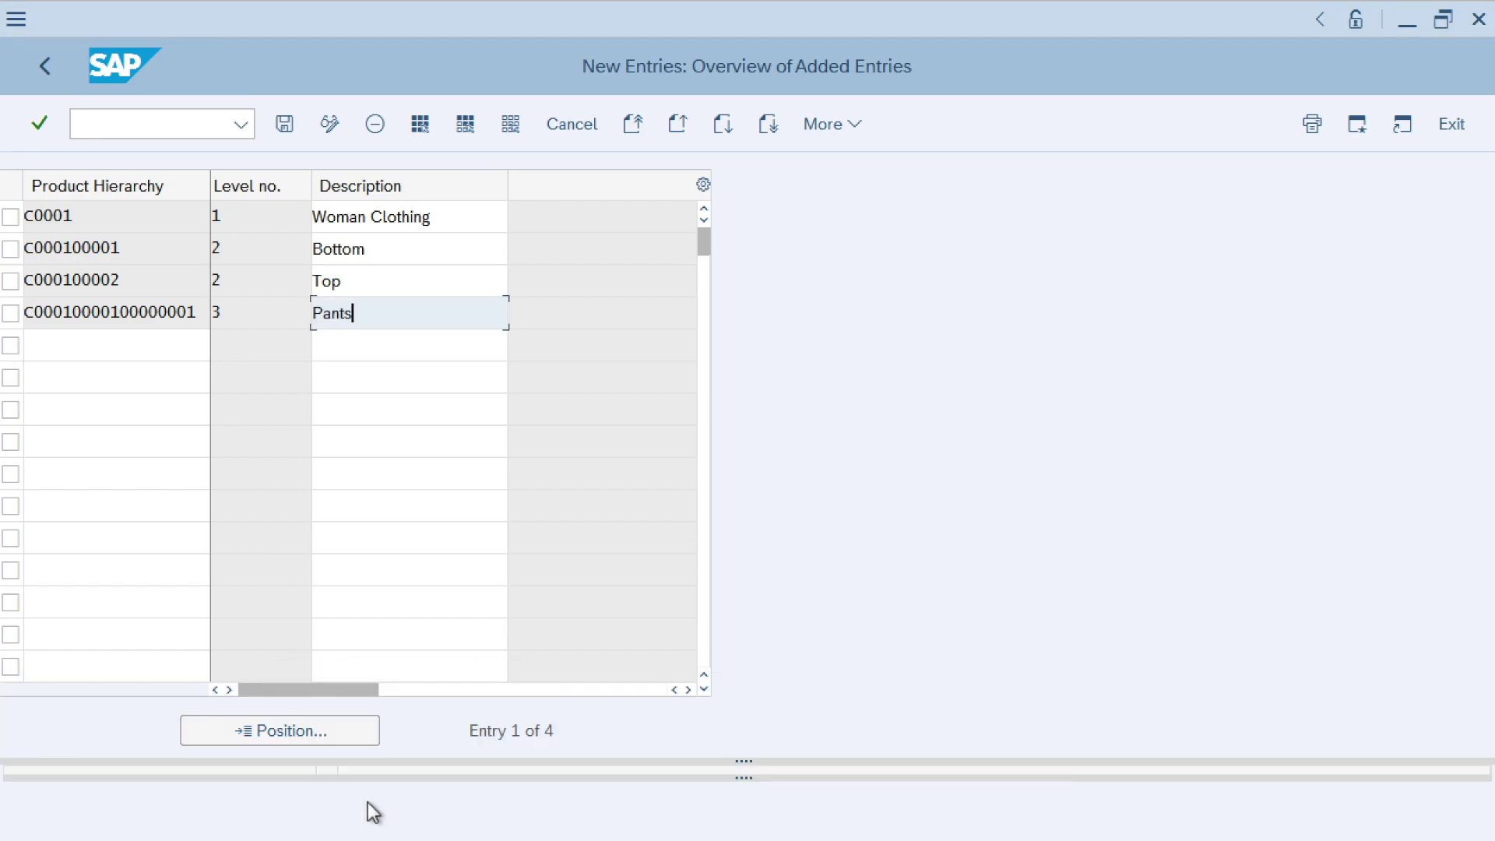
click(197, 313)
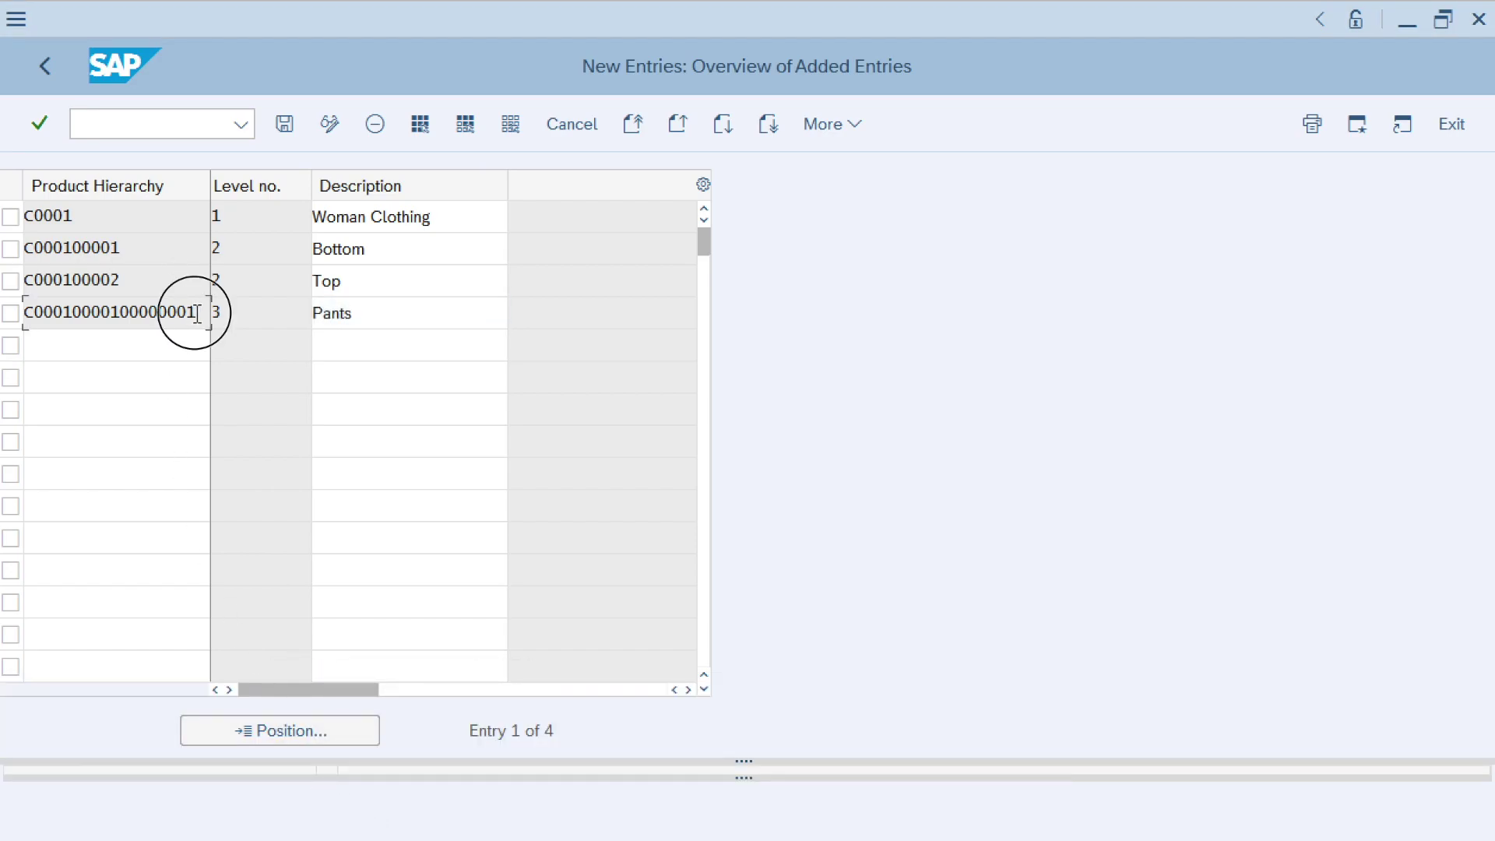
drag(197, 313, 14, 315)
key(ctrl+c)
click(34, 340)
key(ctrl+v)
key(BackSpace)
text(2)
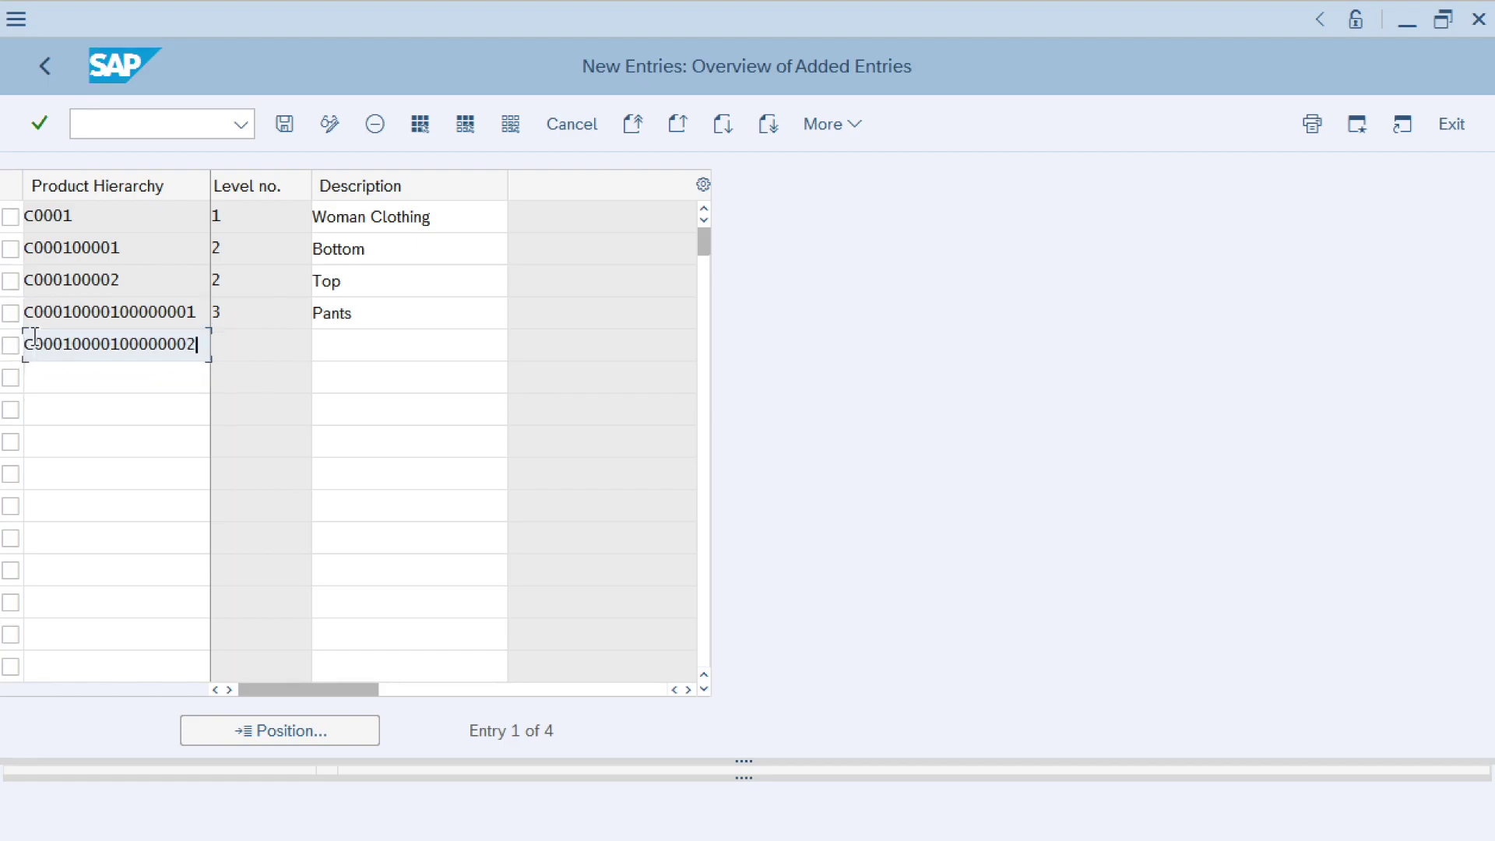
click(358, 347)
text(Skirt)
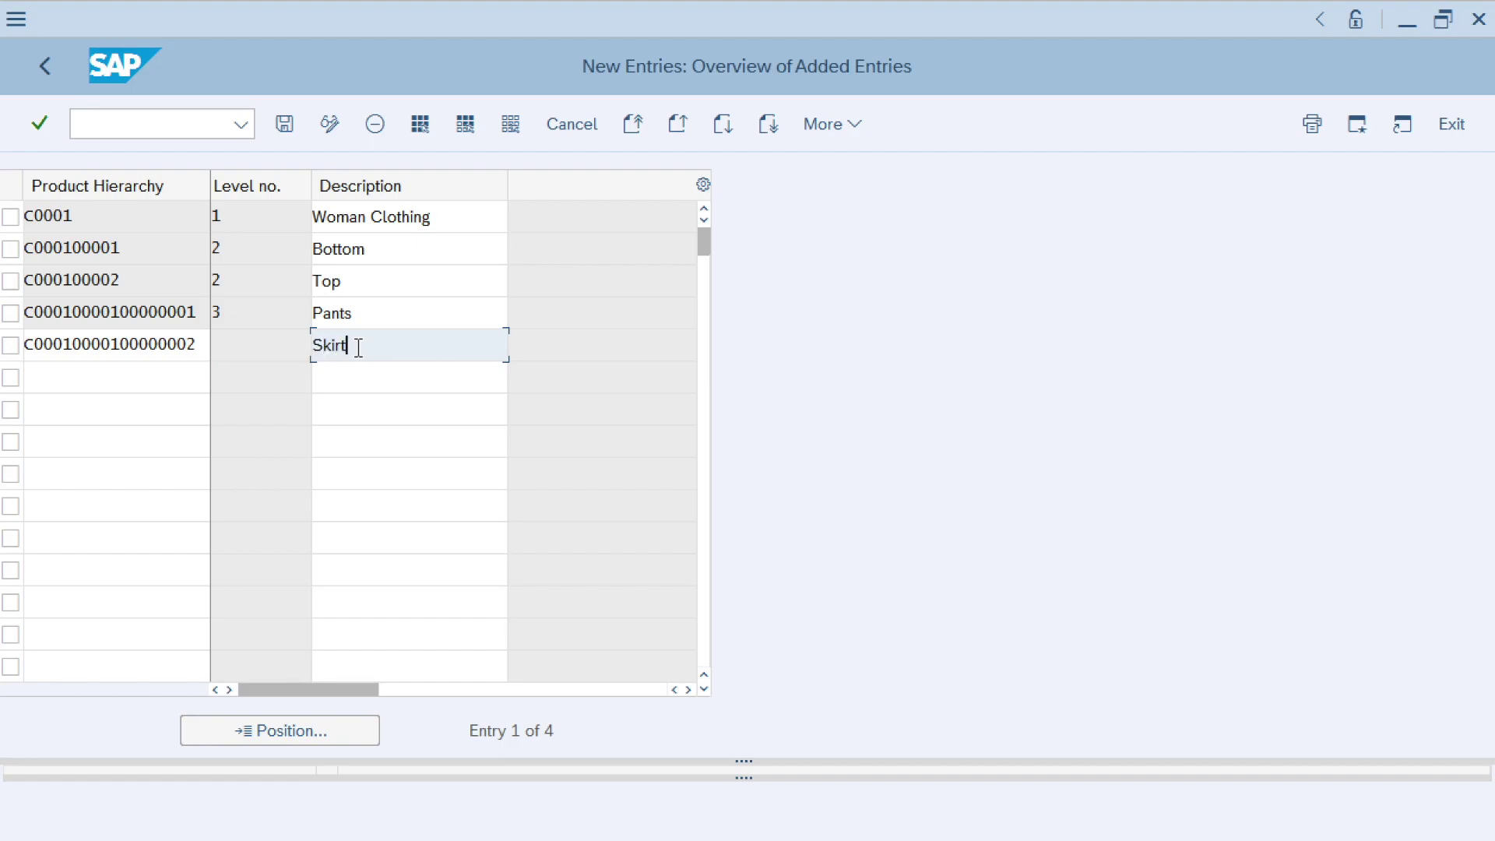
key(Return)
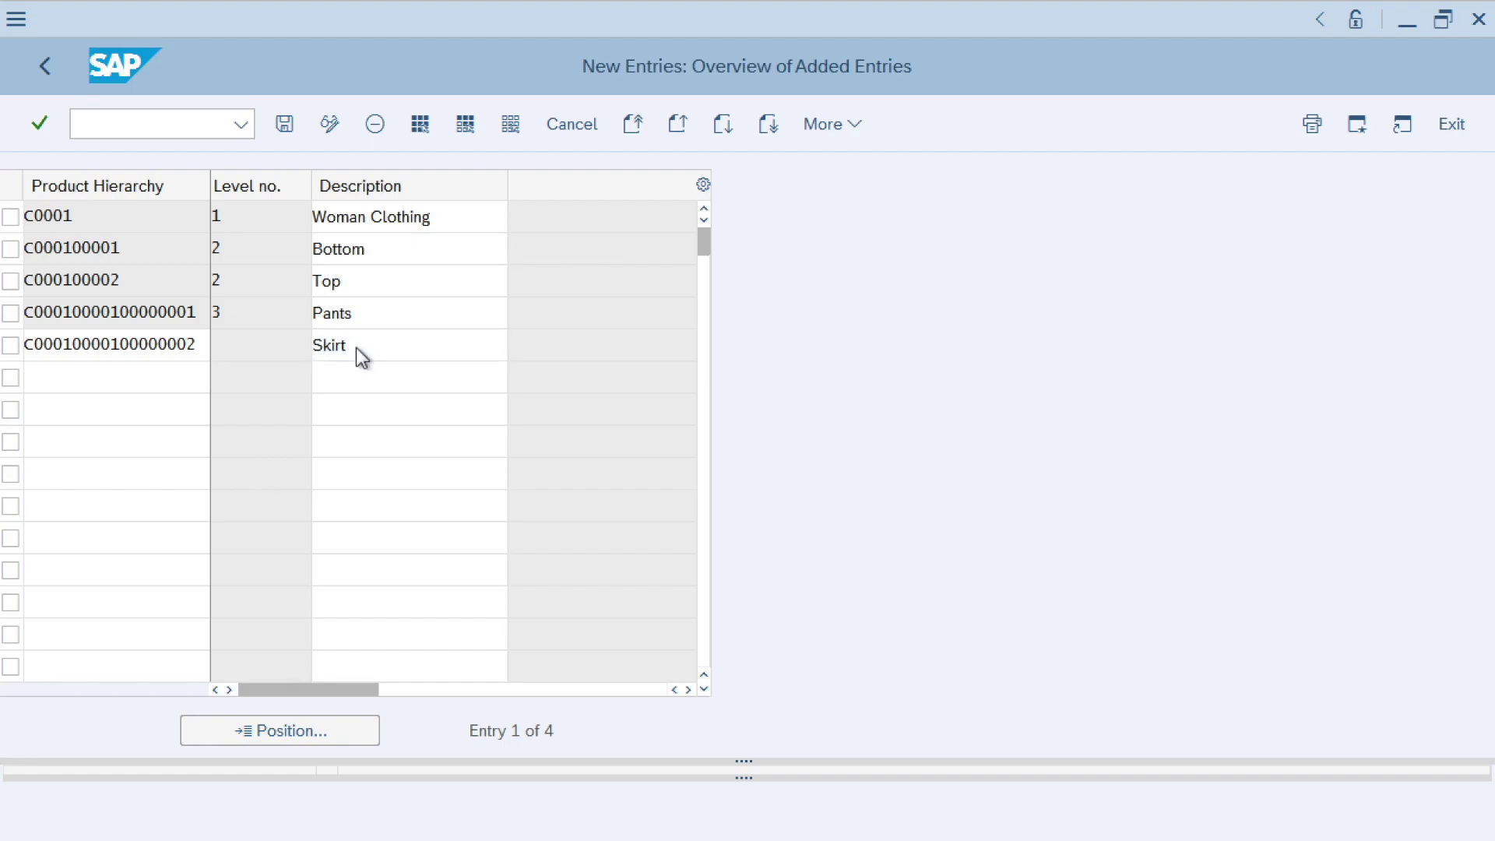
click(141, 280)
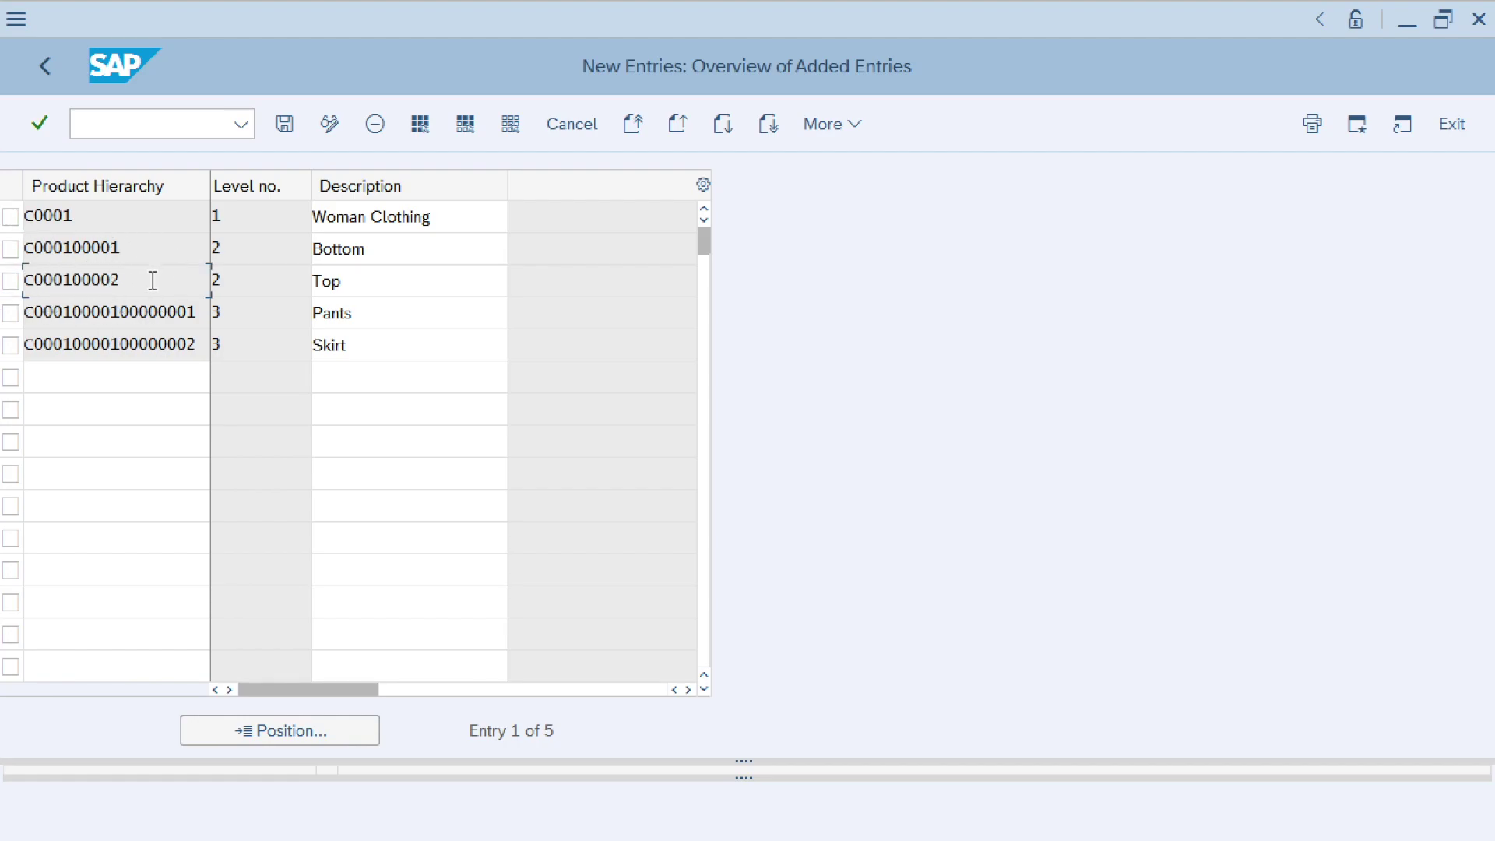
drag(151, 290, 6, 282)
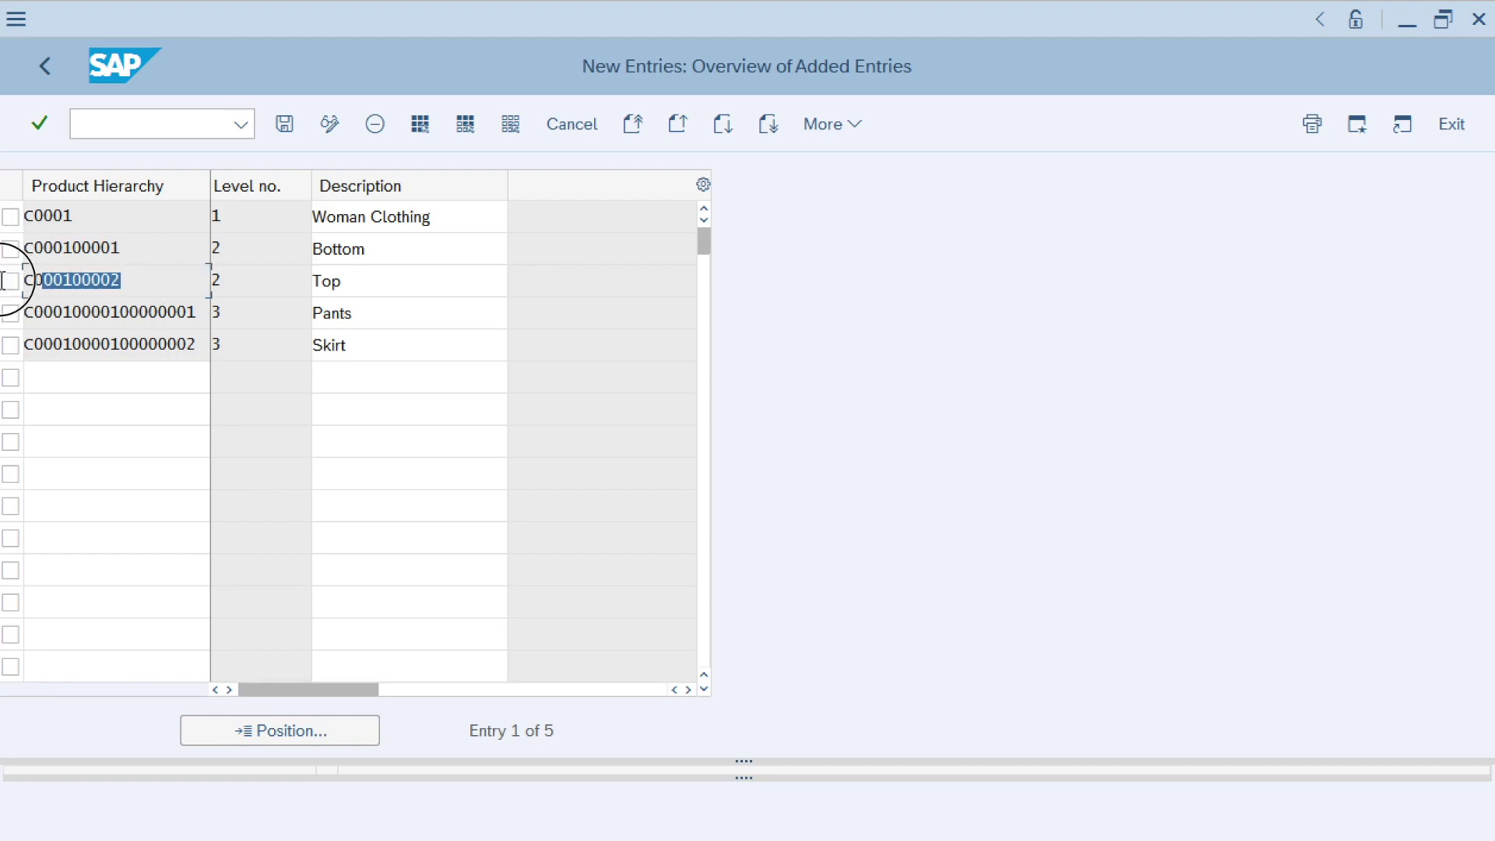
click(69, 377)
key(ctrl+v)
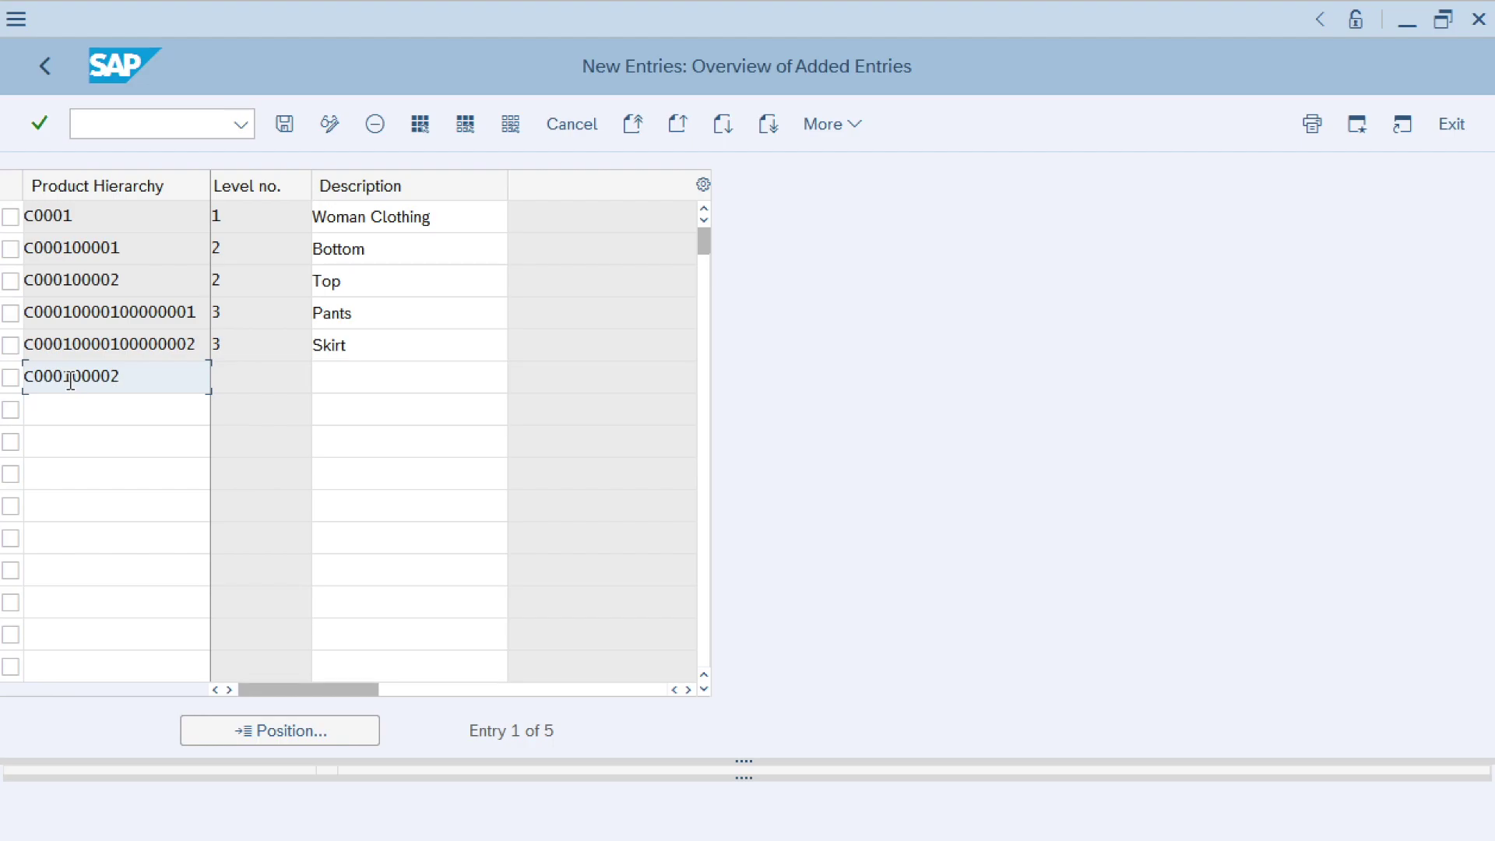
text(00000001)
key(Return)
click(371, 377)
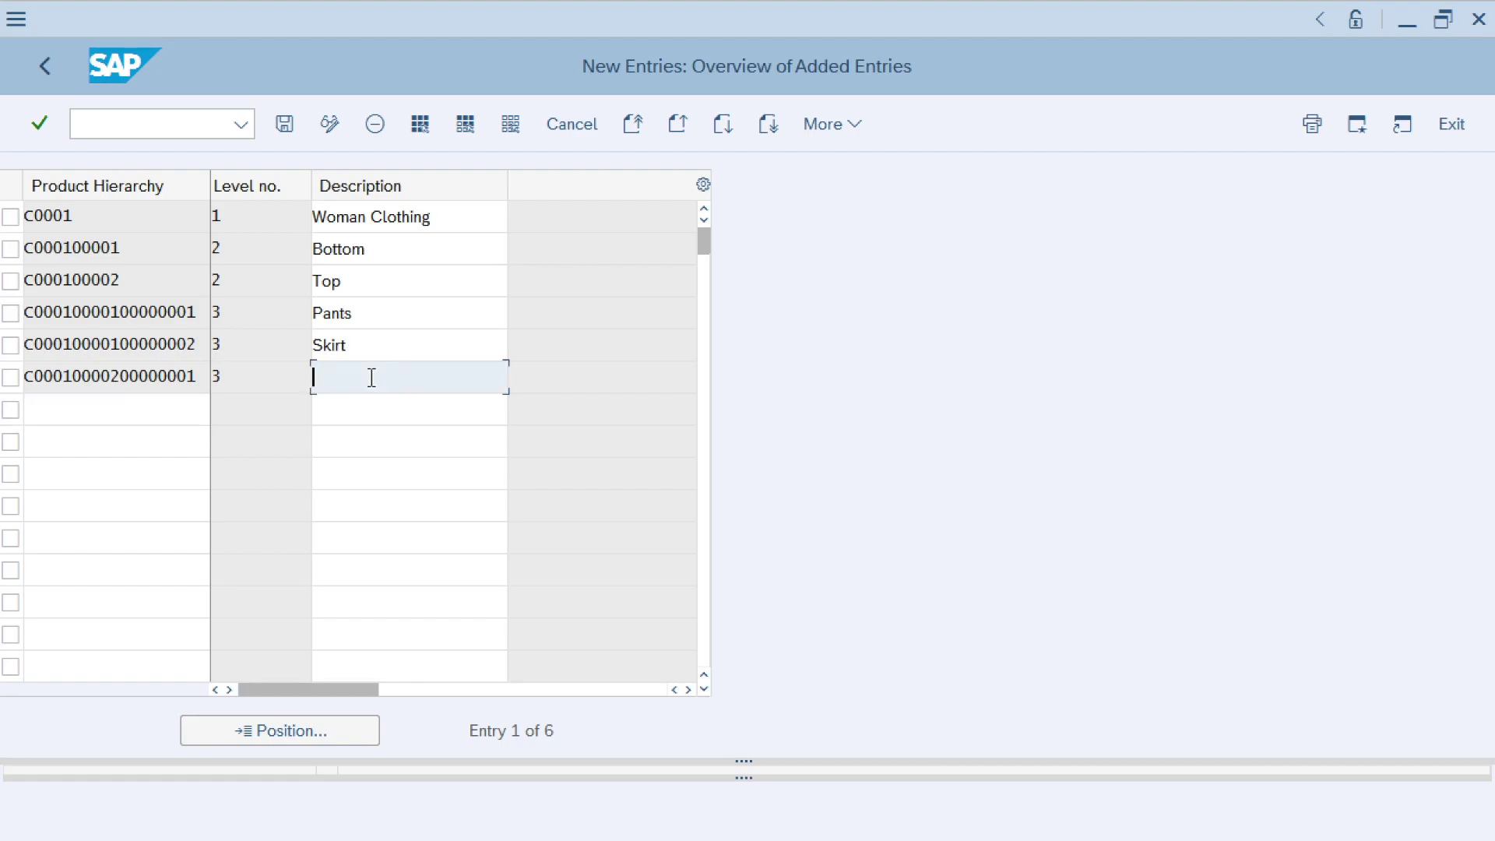
text(Sweaters)
mouse_move(313, 839)
click(311, 786)
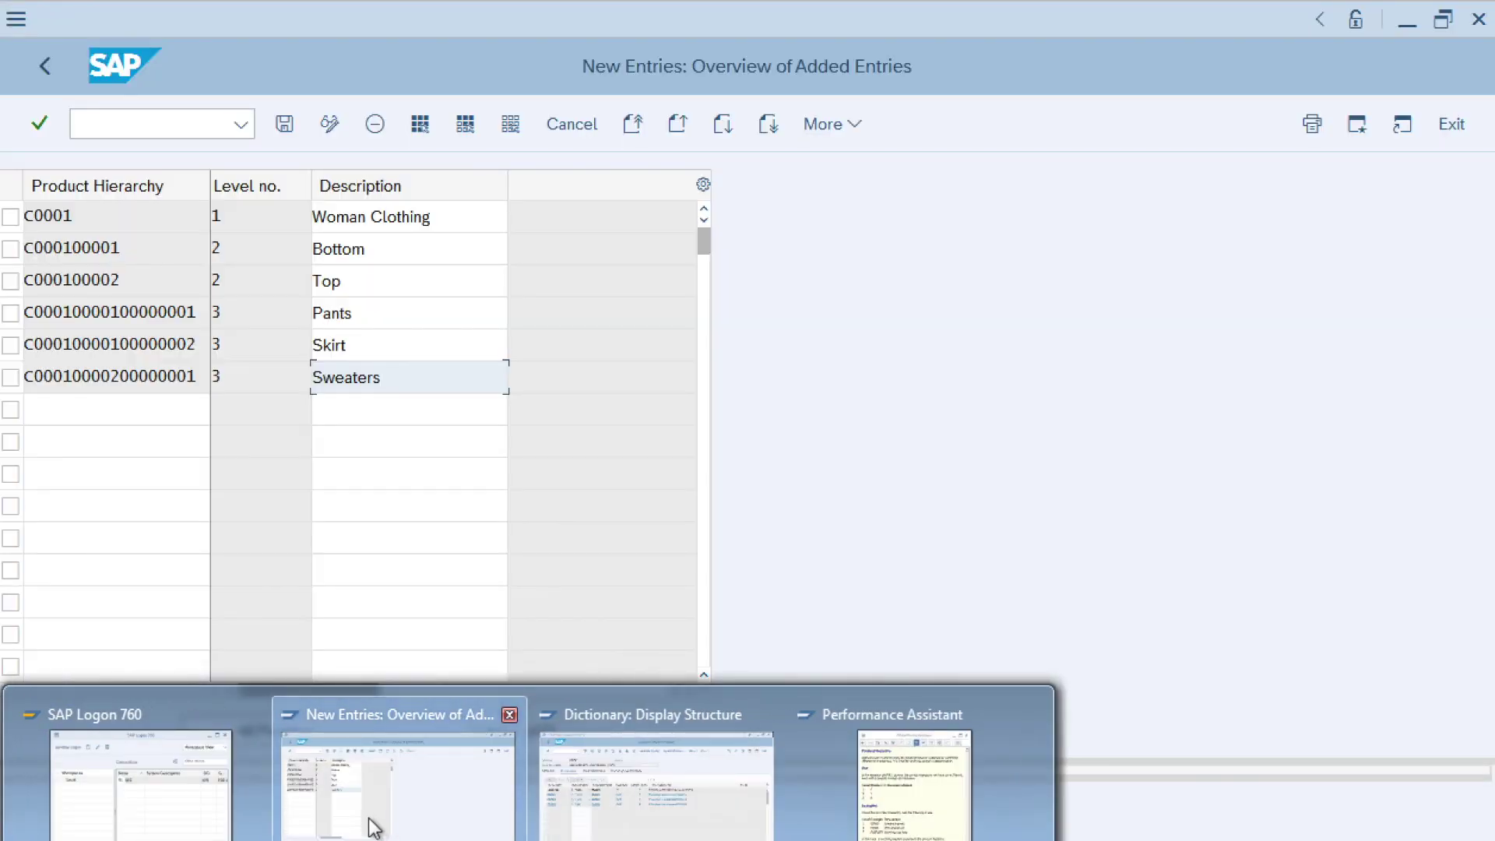
click(374, 819)
drag(200, 377, 1, 377)
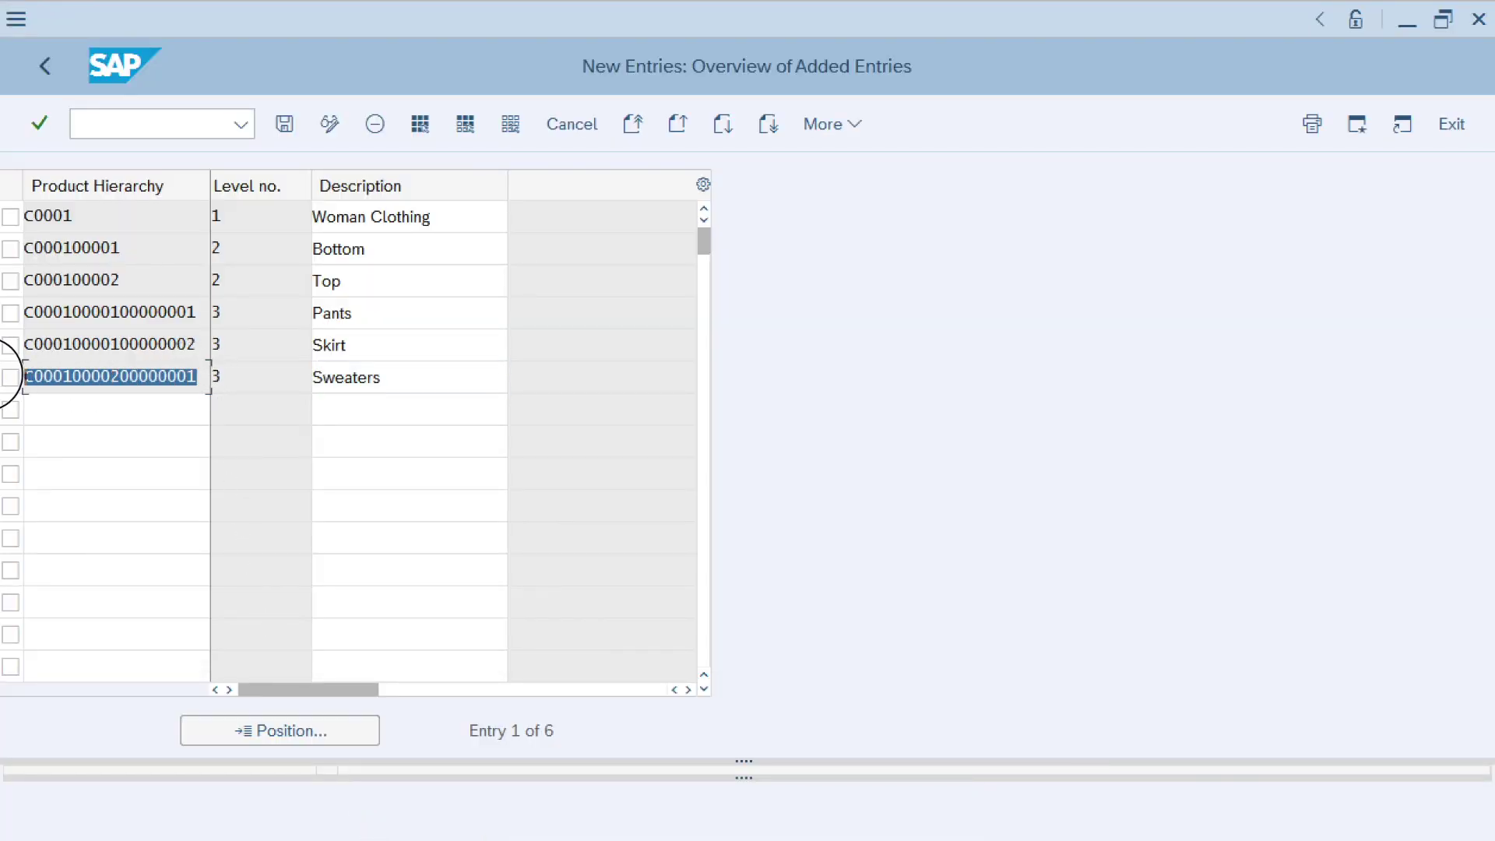
click(37, 408)
key(ctrl+v)
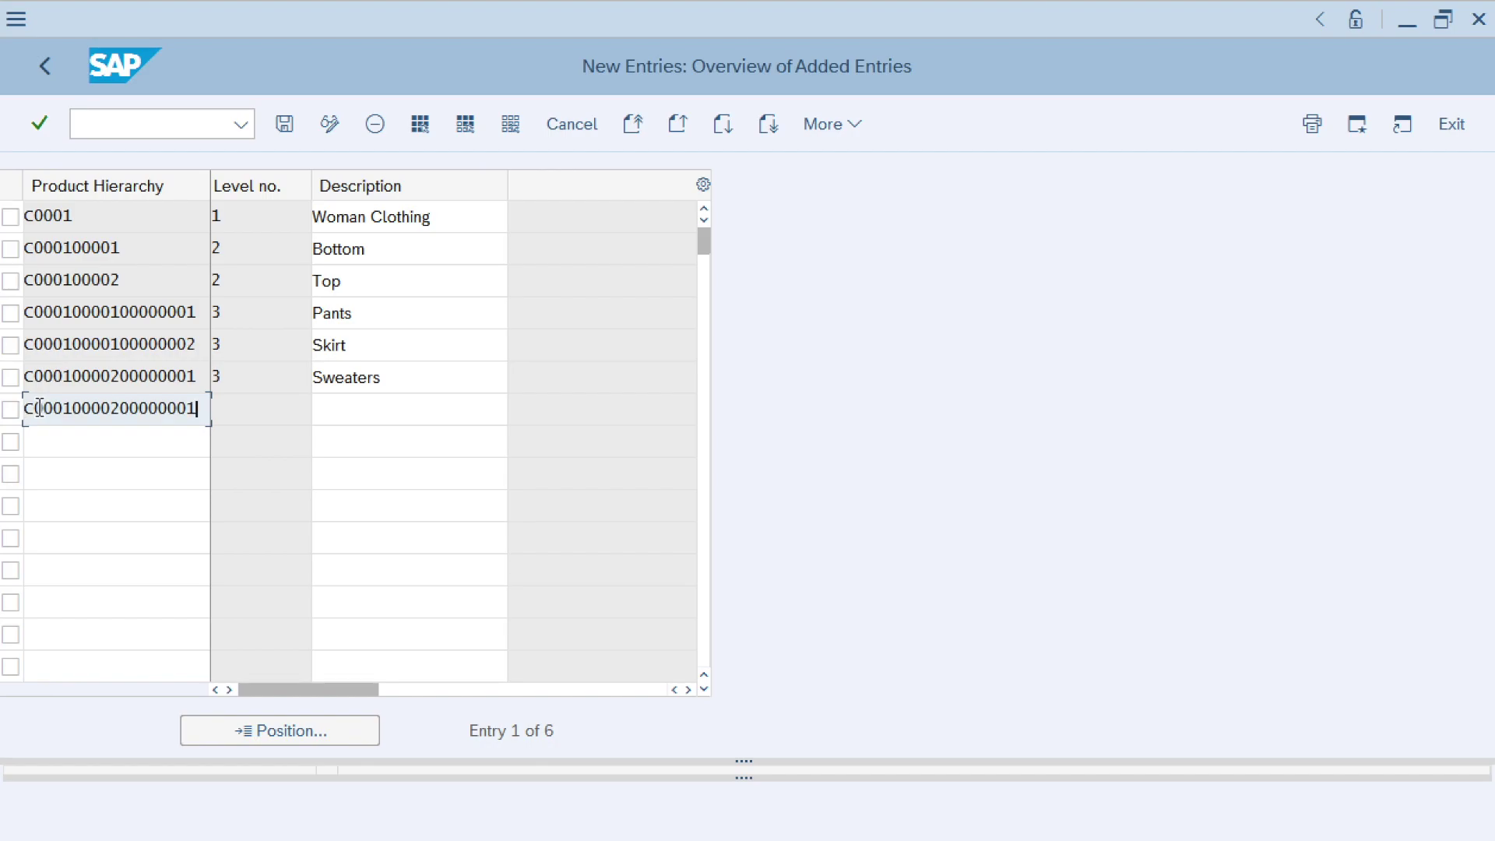
key(BackSpace)
text(2)
click(348, 410)
text(Shi)
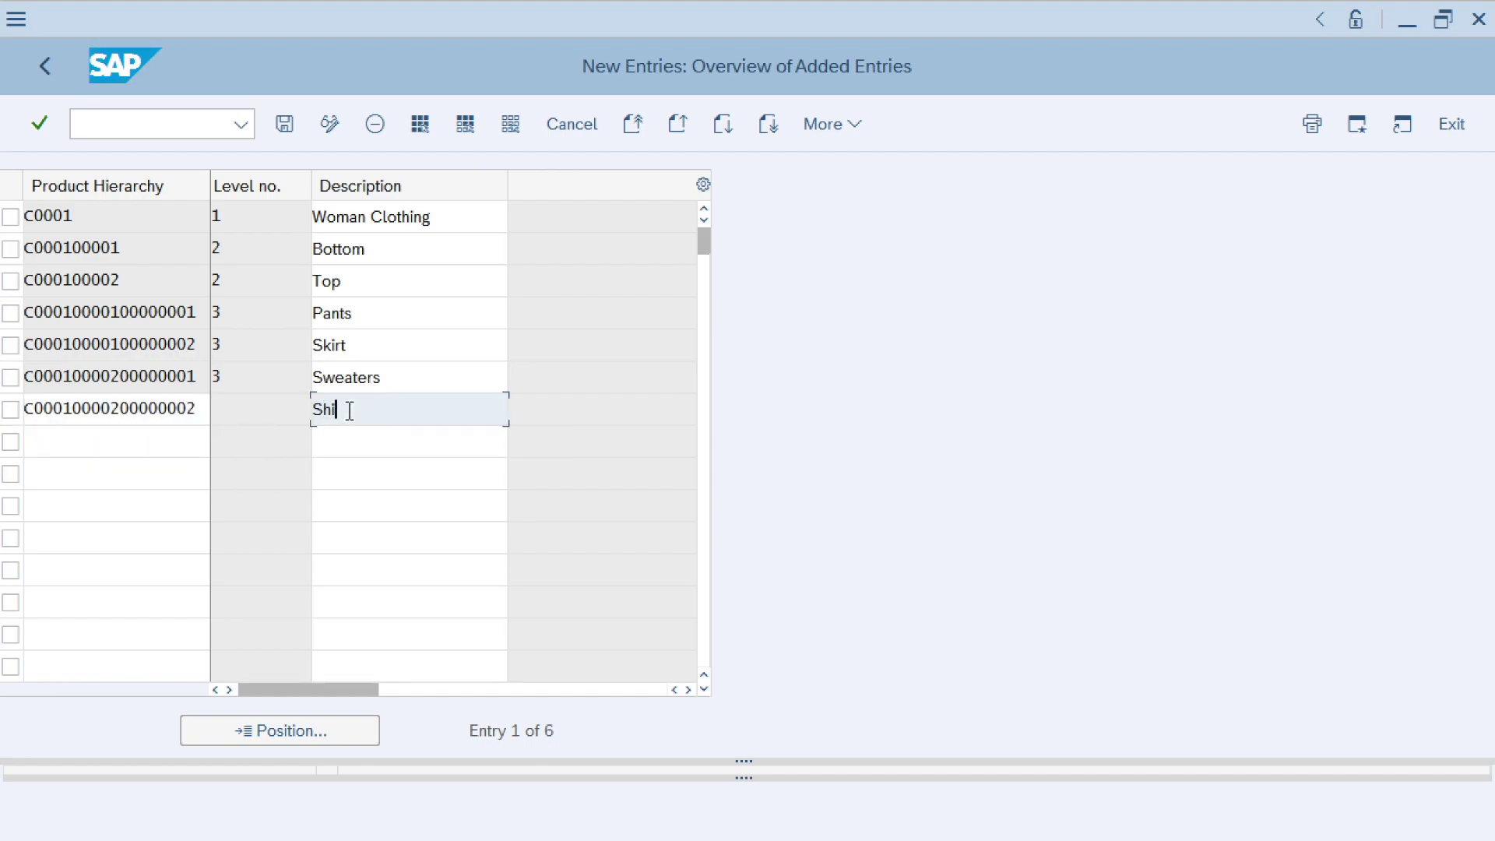
text(rts)
key(Return)
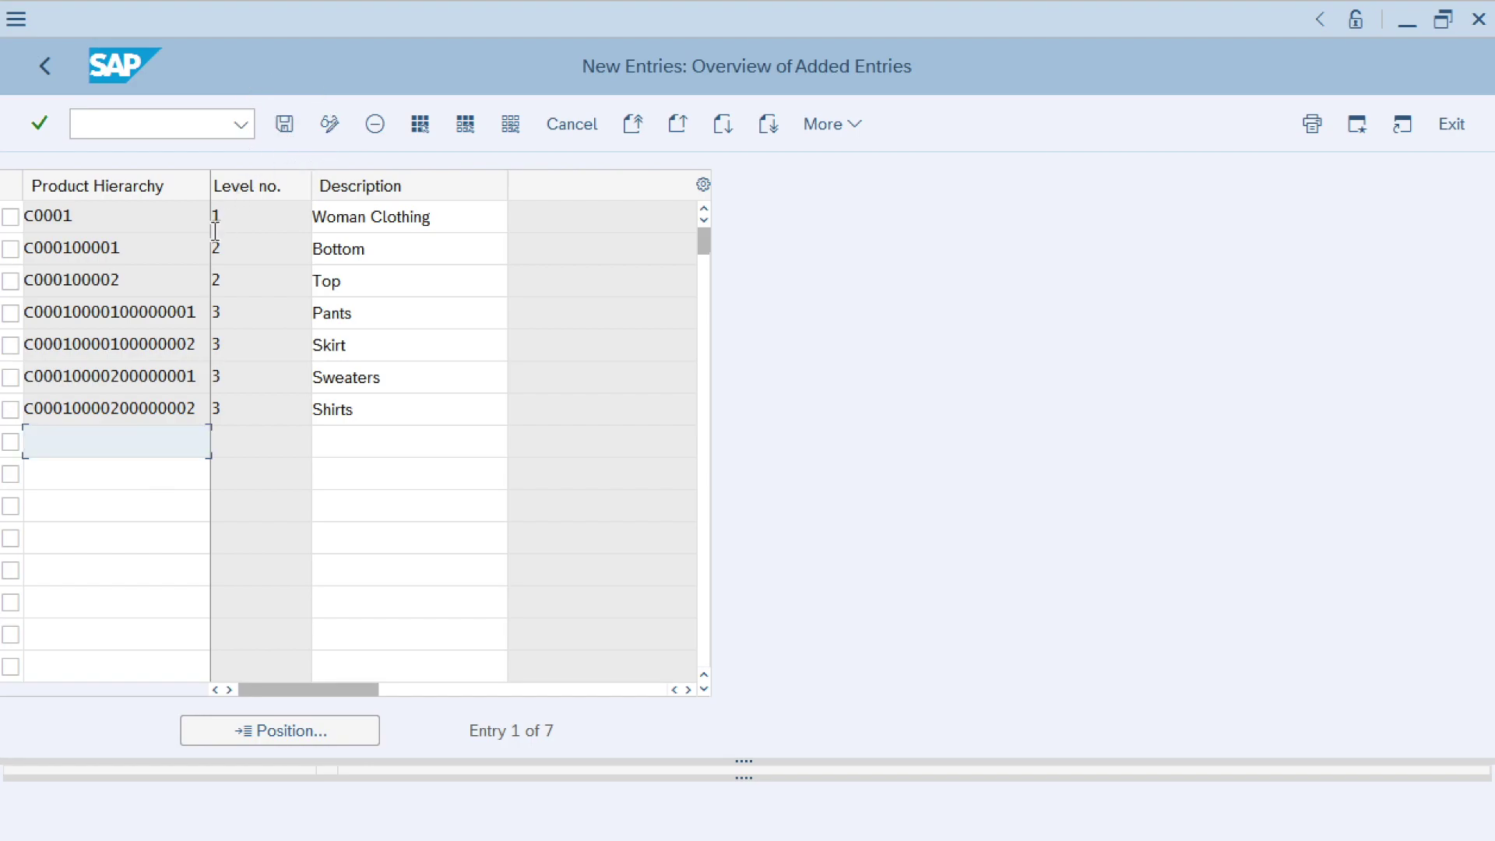
Leave the new entries and open material M-01 in transaction MM02 for plant 1200, sales organization 1000 and distribution channel 10
click(50, 74)
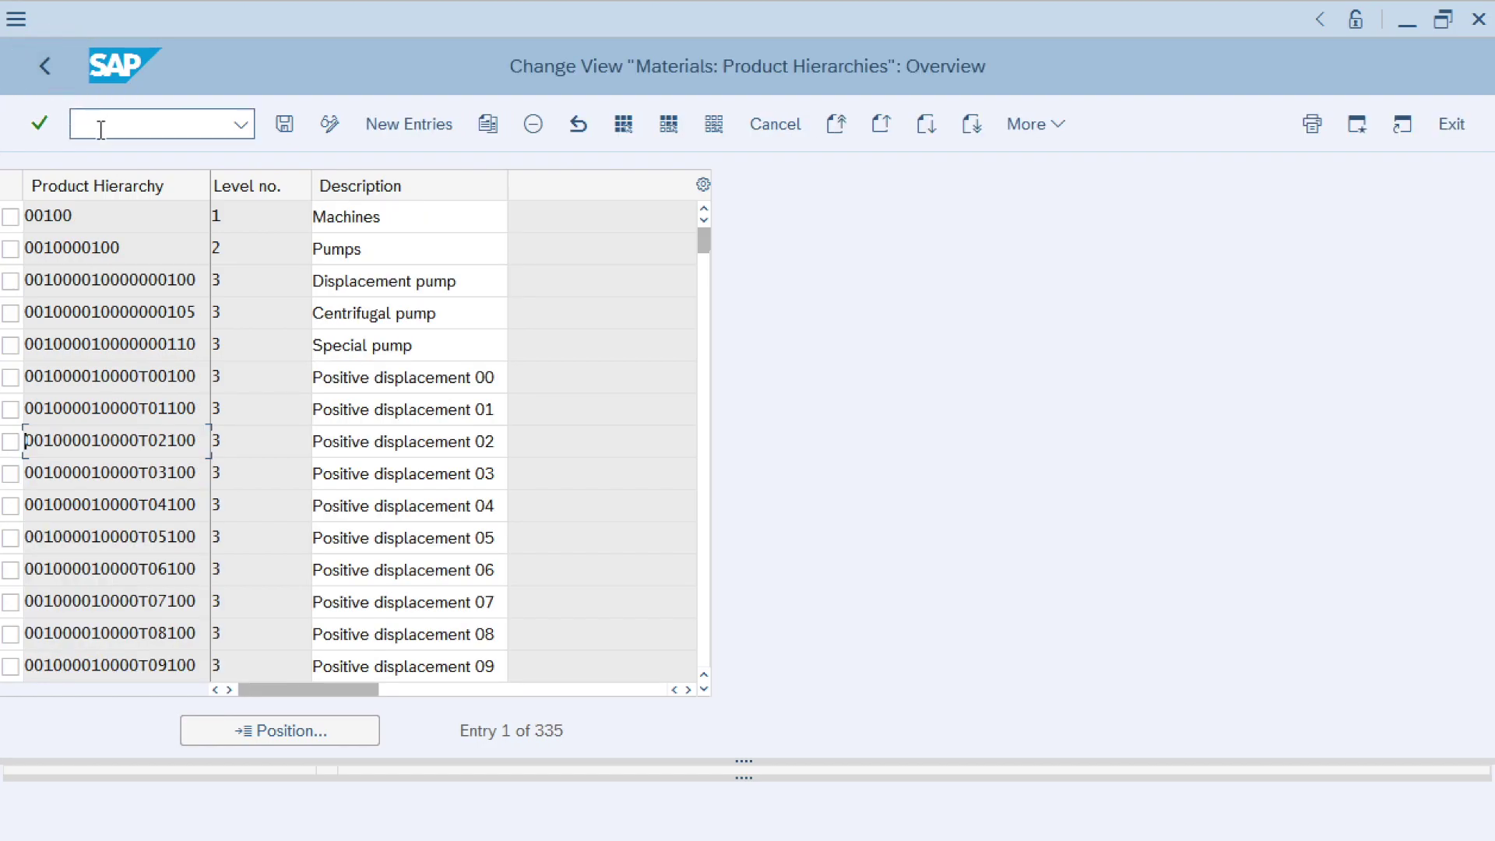
text(/nmm02)
key(Return)
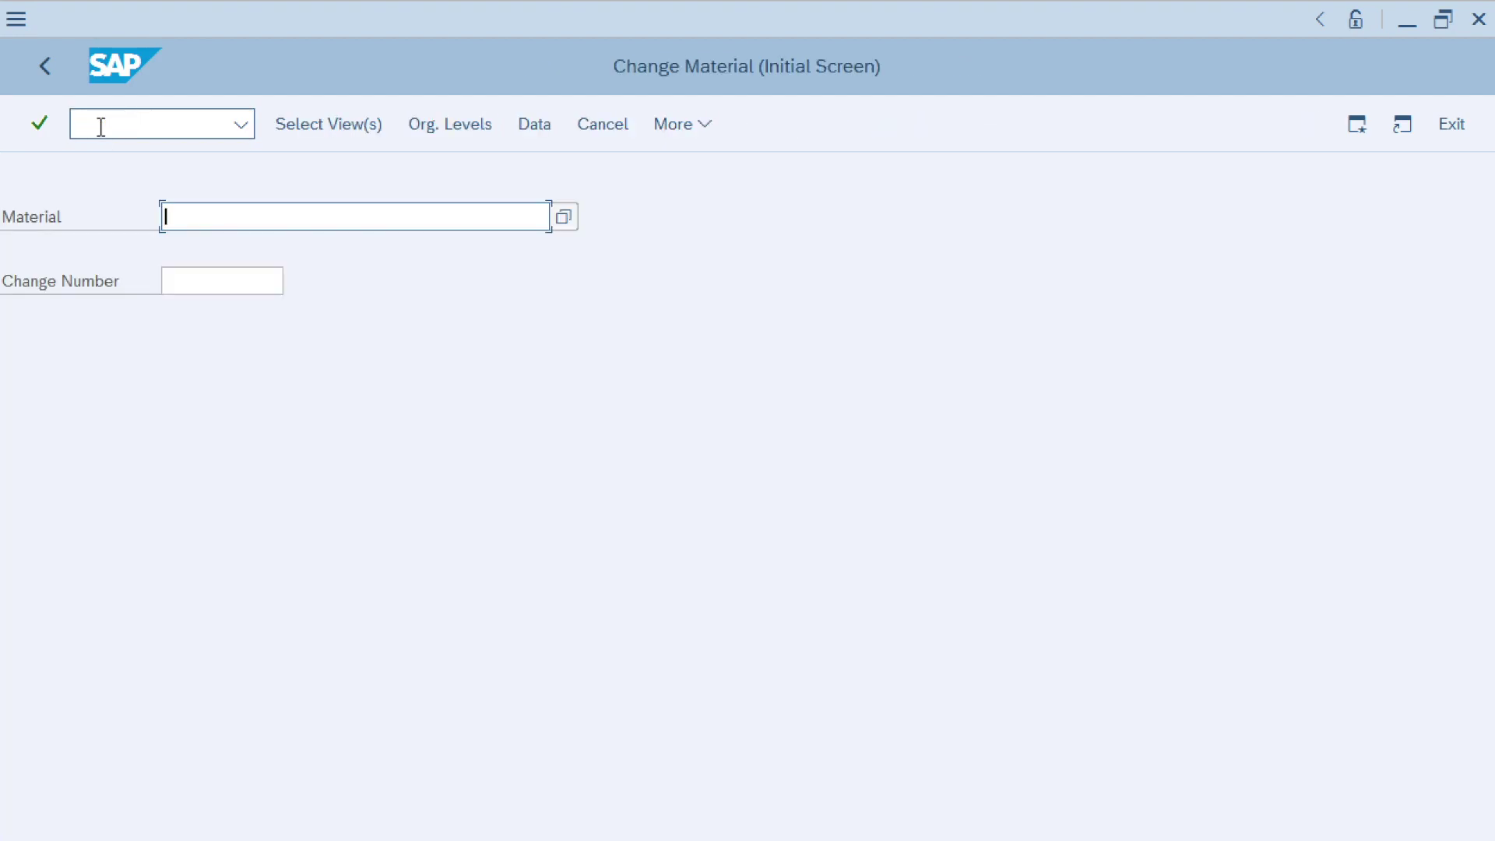
text(M-01)
key(Return)
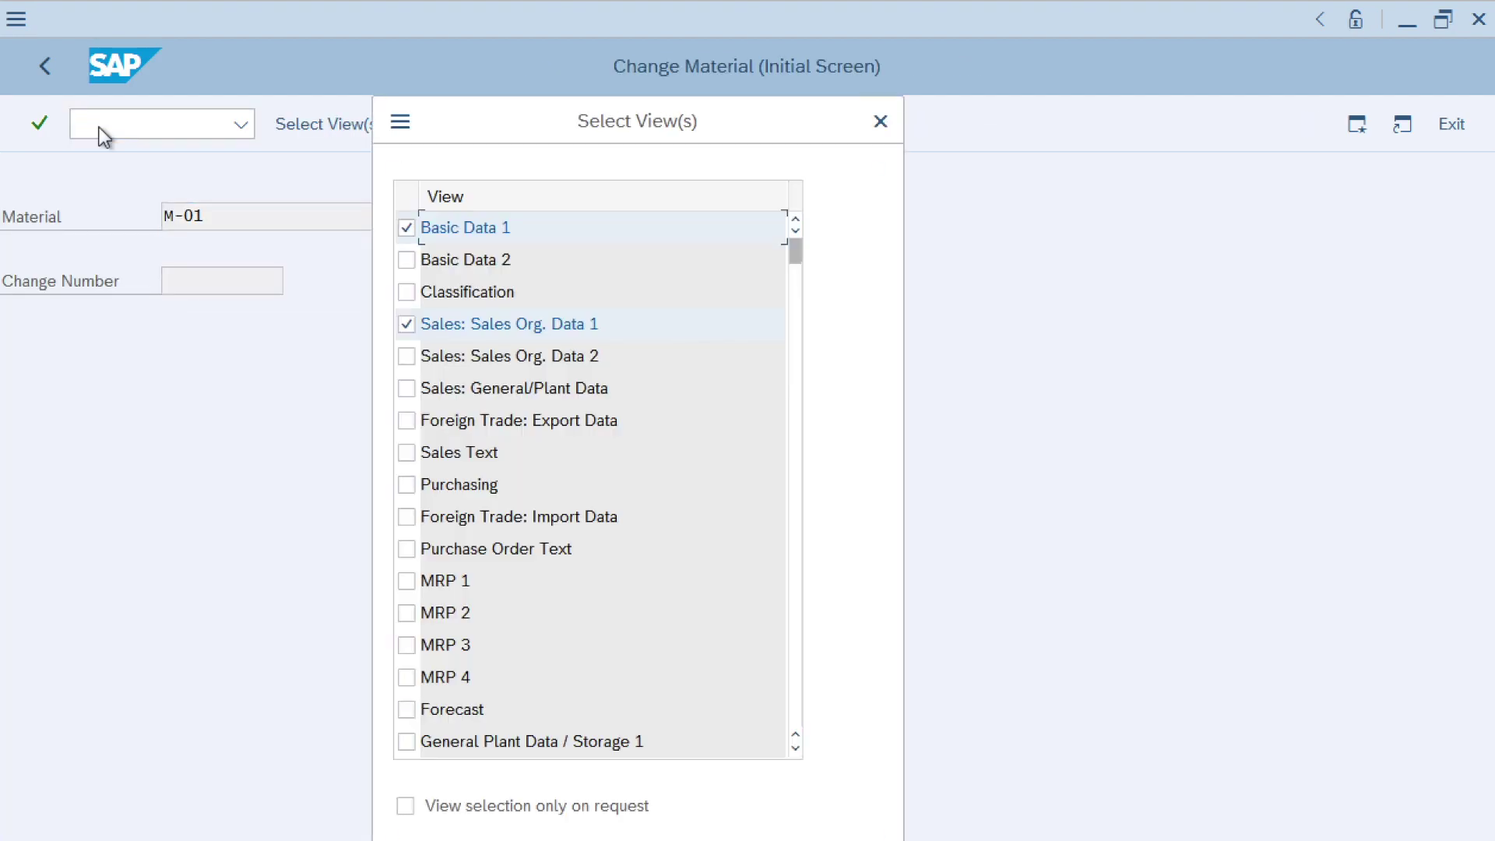
key(Return)
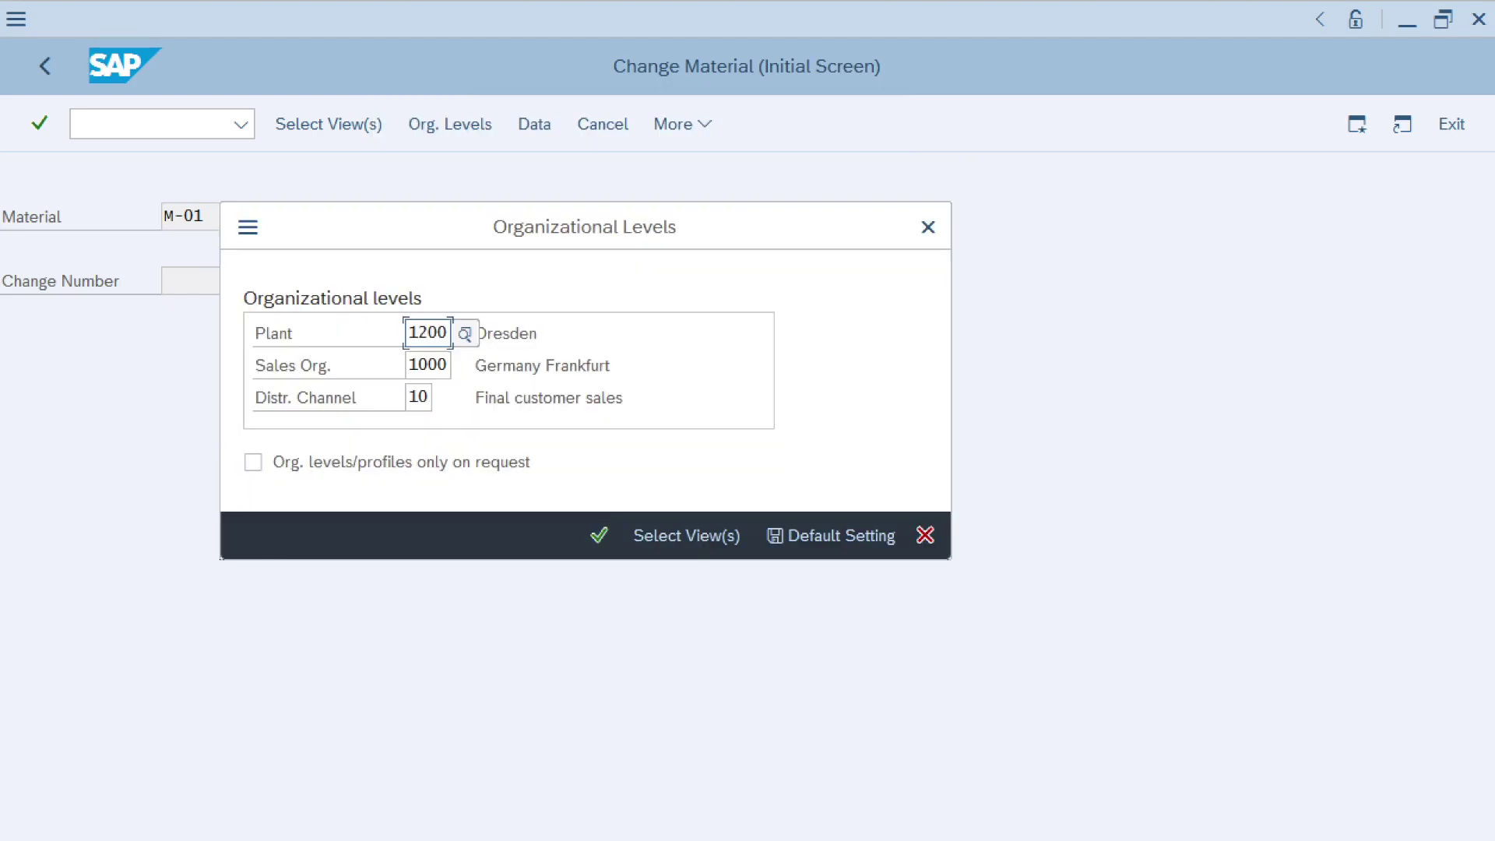
click(602, 537)
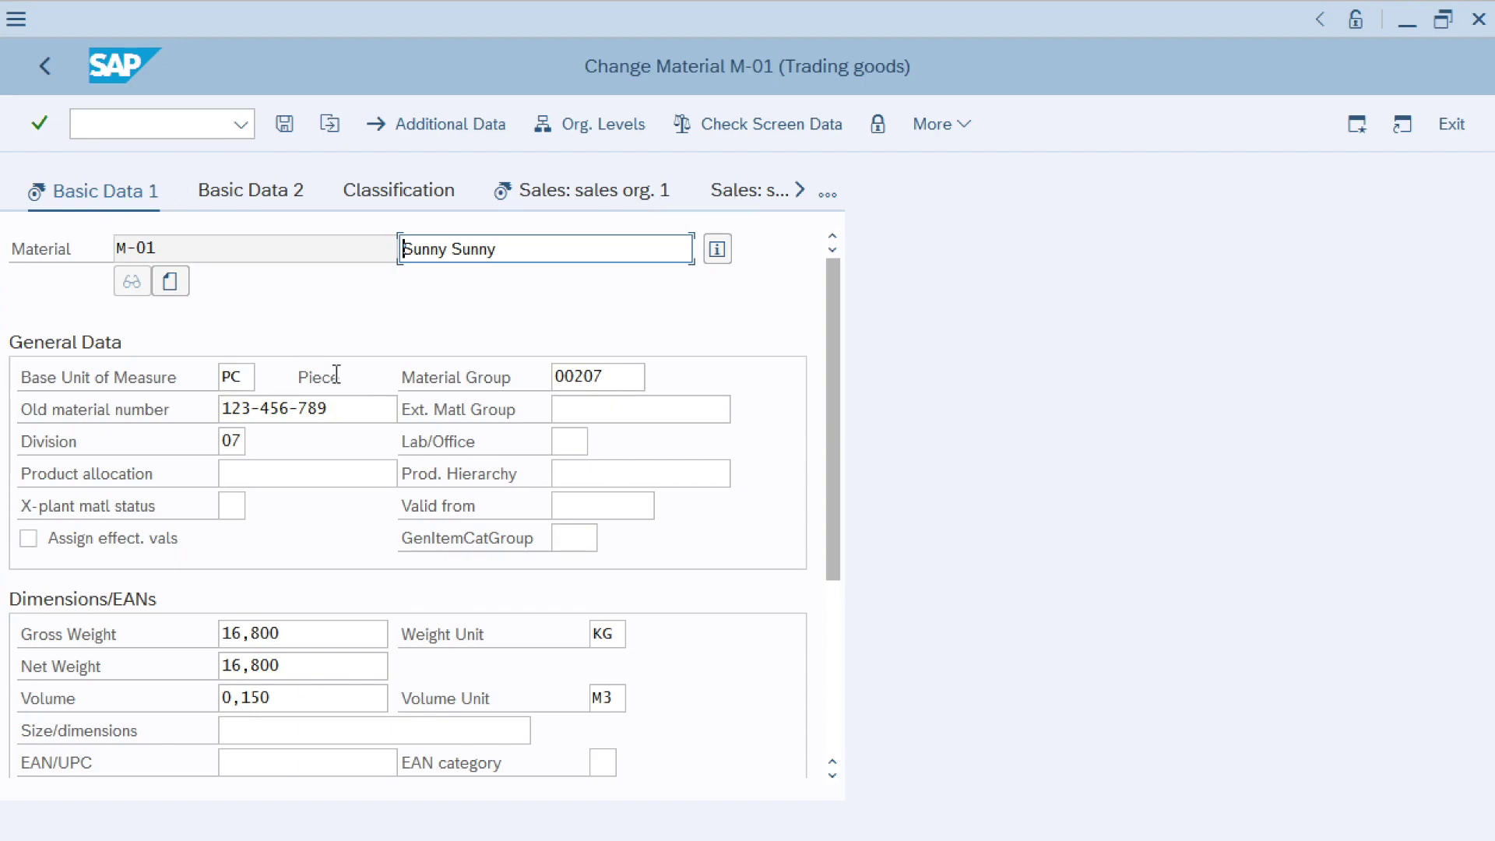
Look up possible values for the product hierarchy of M-01 and go down one level from main group C0001 Woman Clothing
click(571, 478)
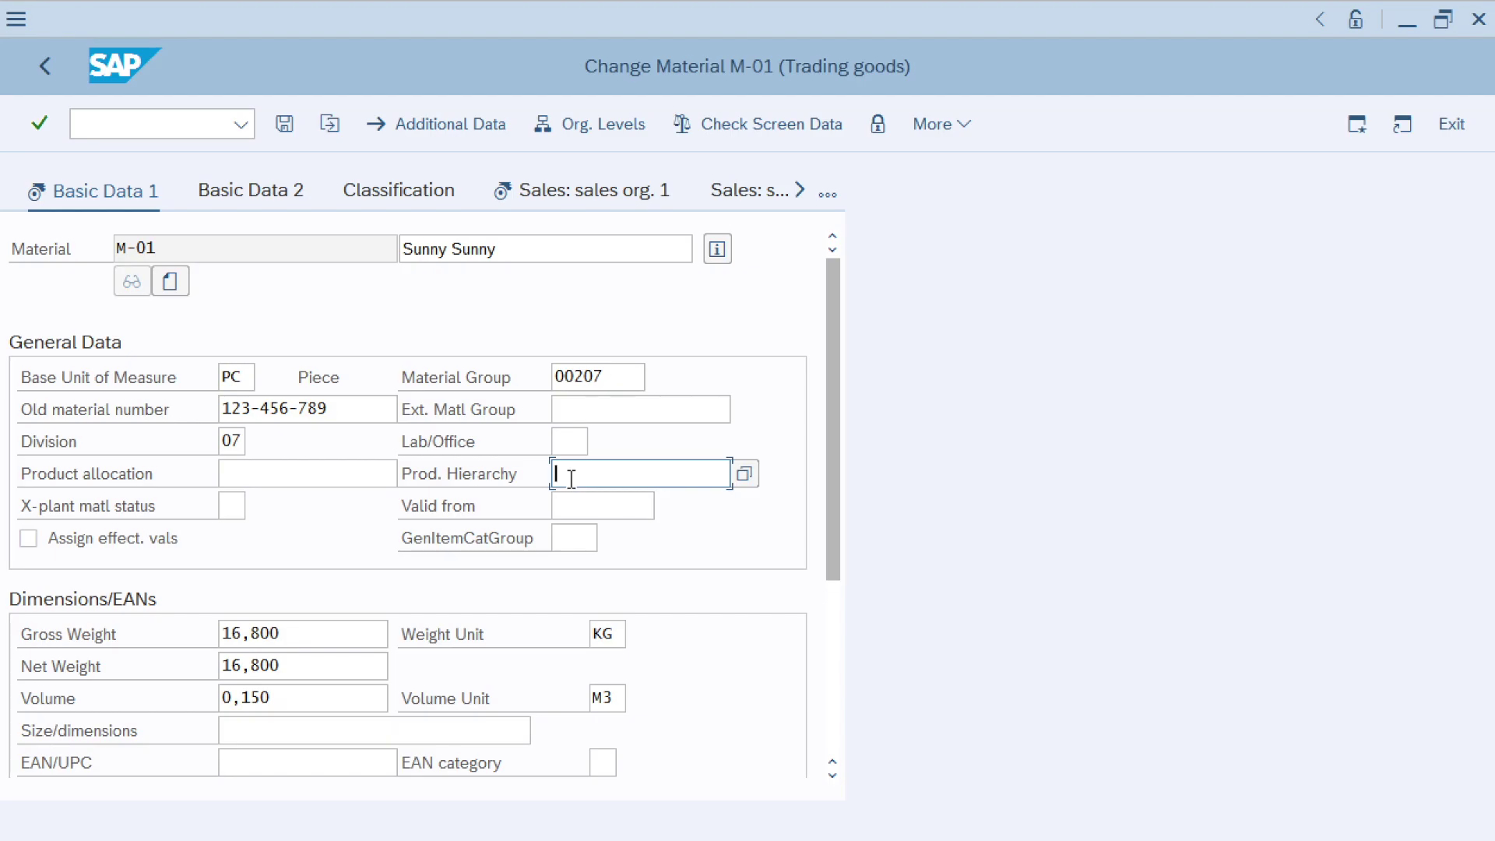
click(744, 474)
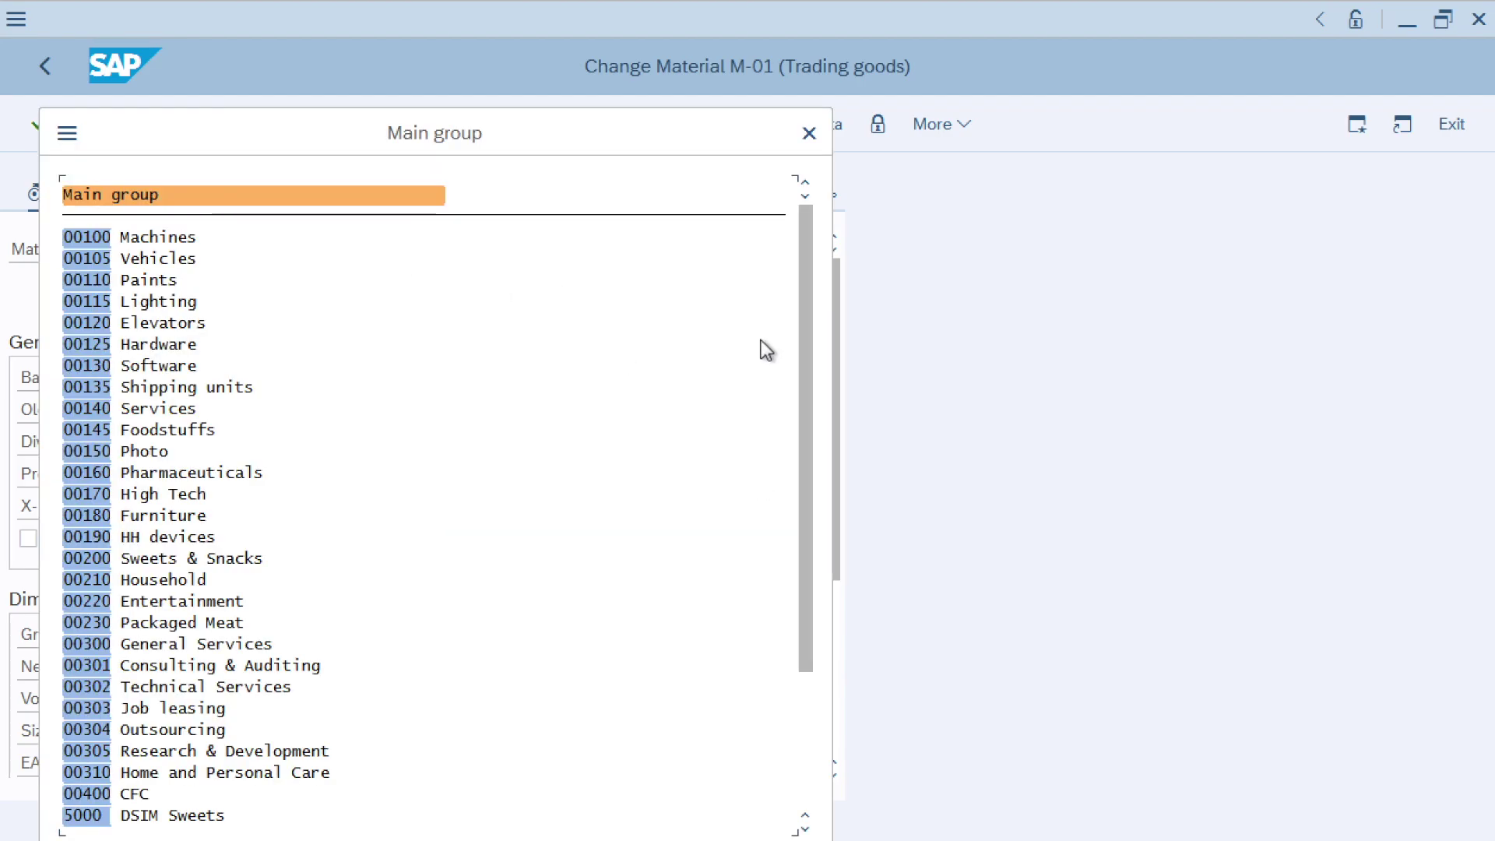
drag(802, 285, 769, 517)
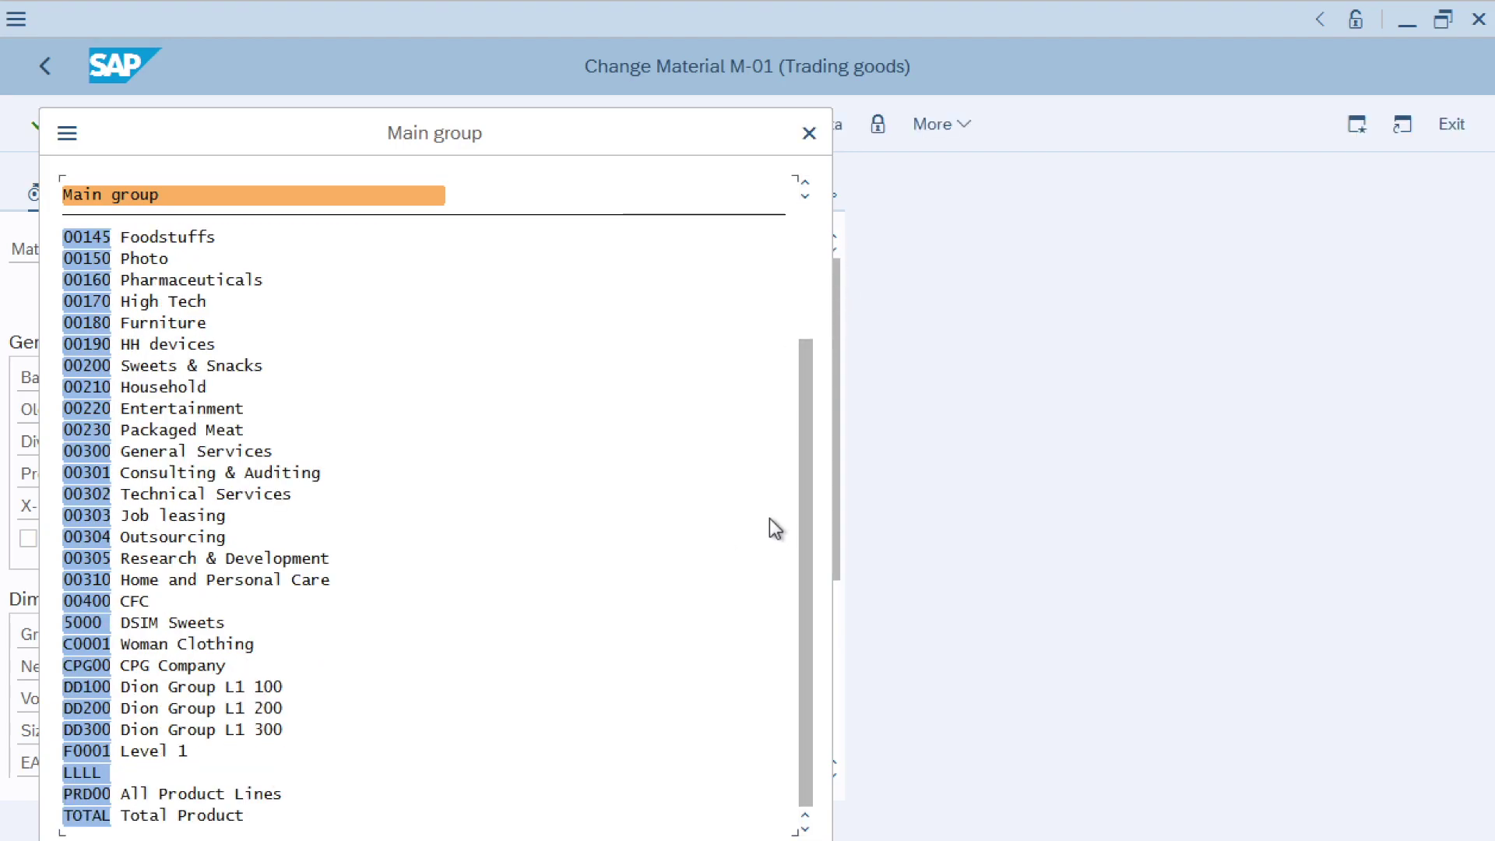
click(80, 649)
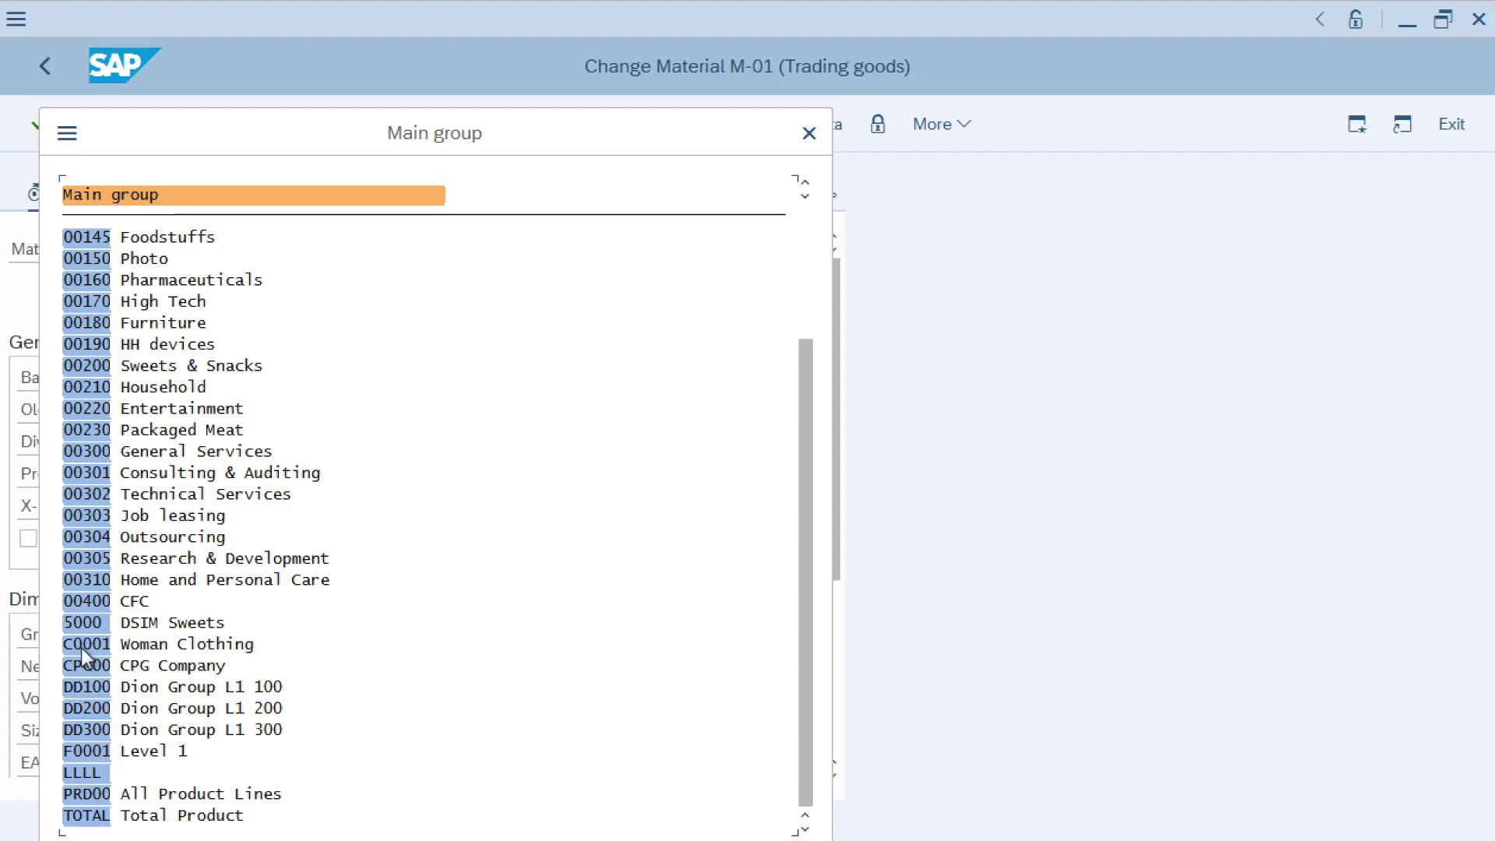
click(801, 451)
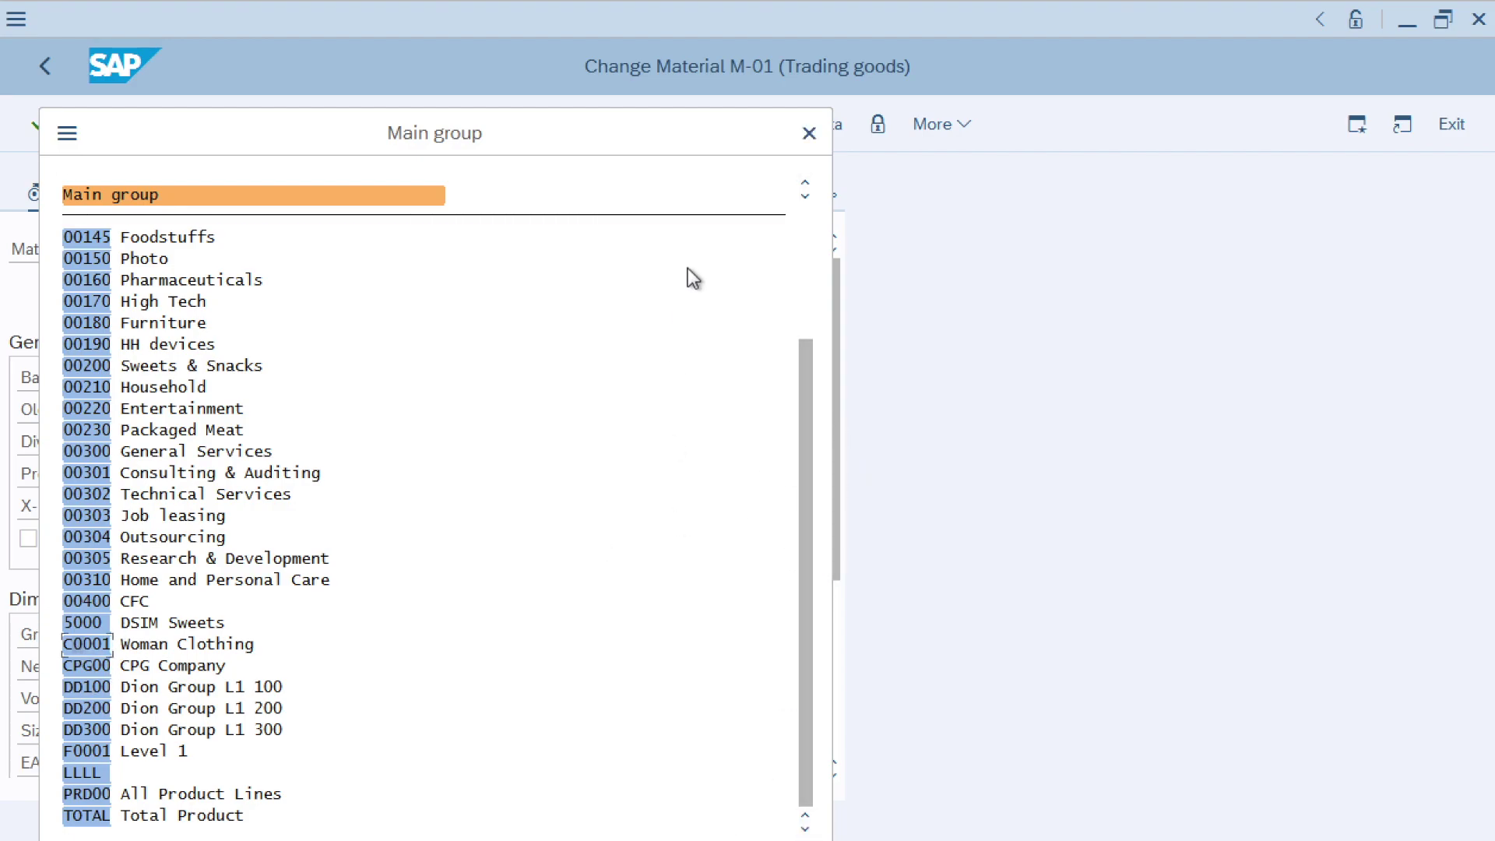
drag(697, 134, 694, 31)
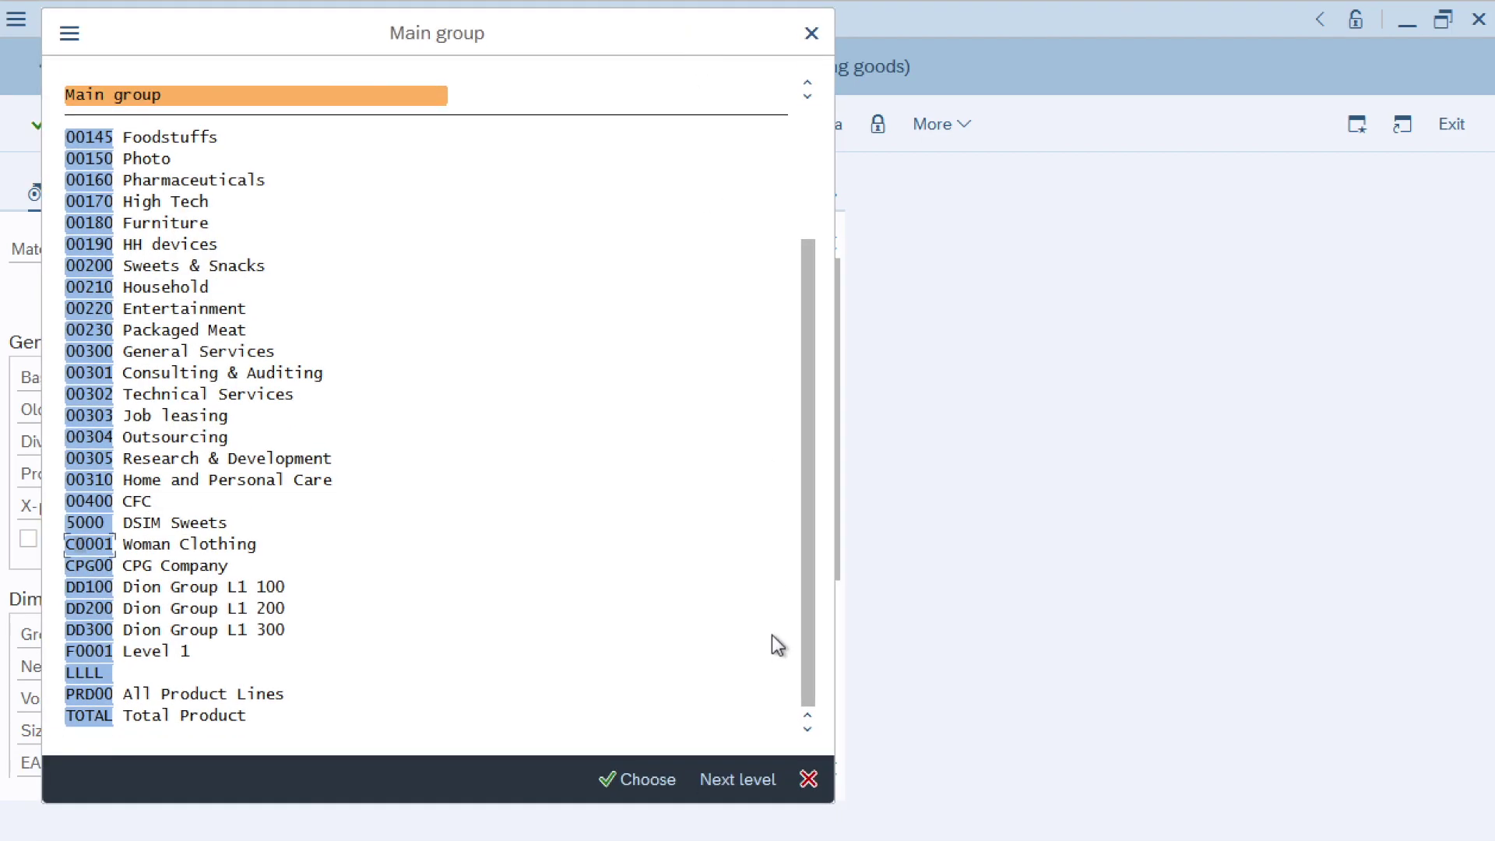
click(735, 769)
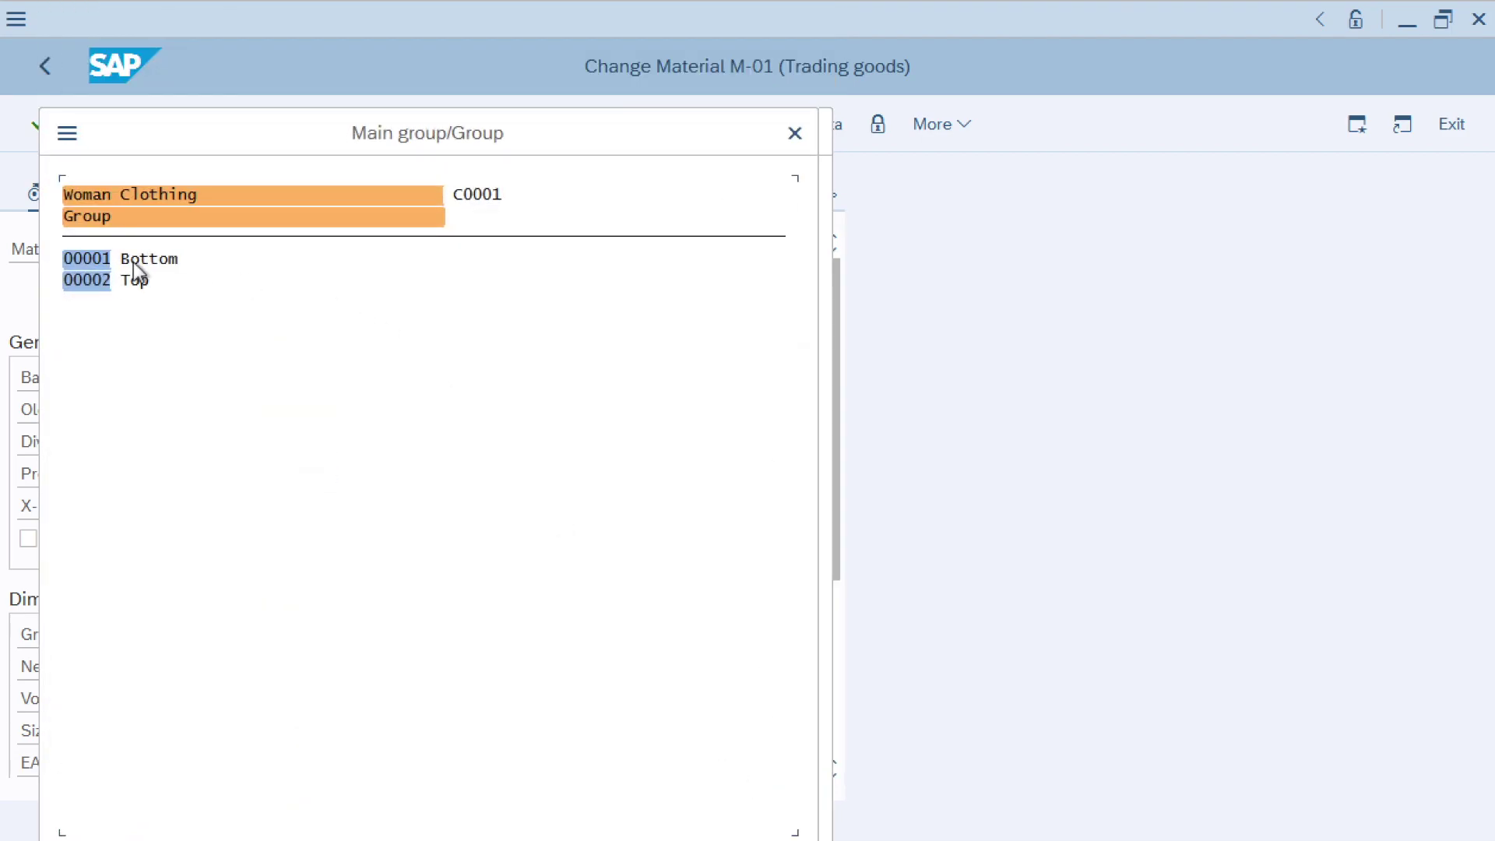
Choose group 00001 Bottom and subgroup 00000001 Pants as the product hierarchy of material M-01
click(91, 264)
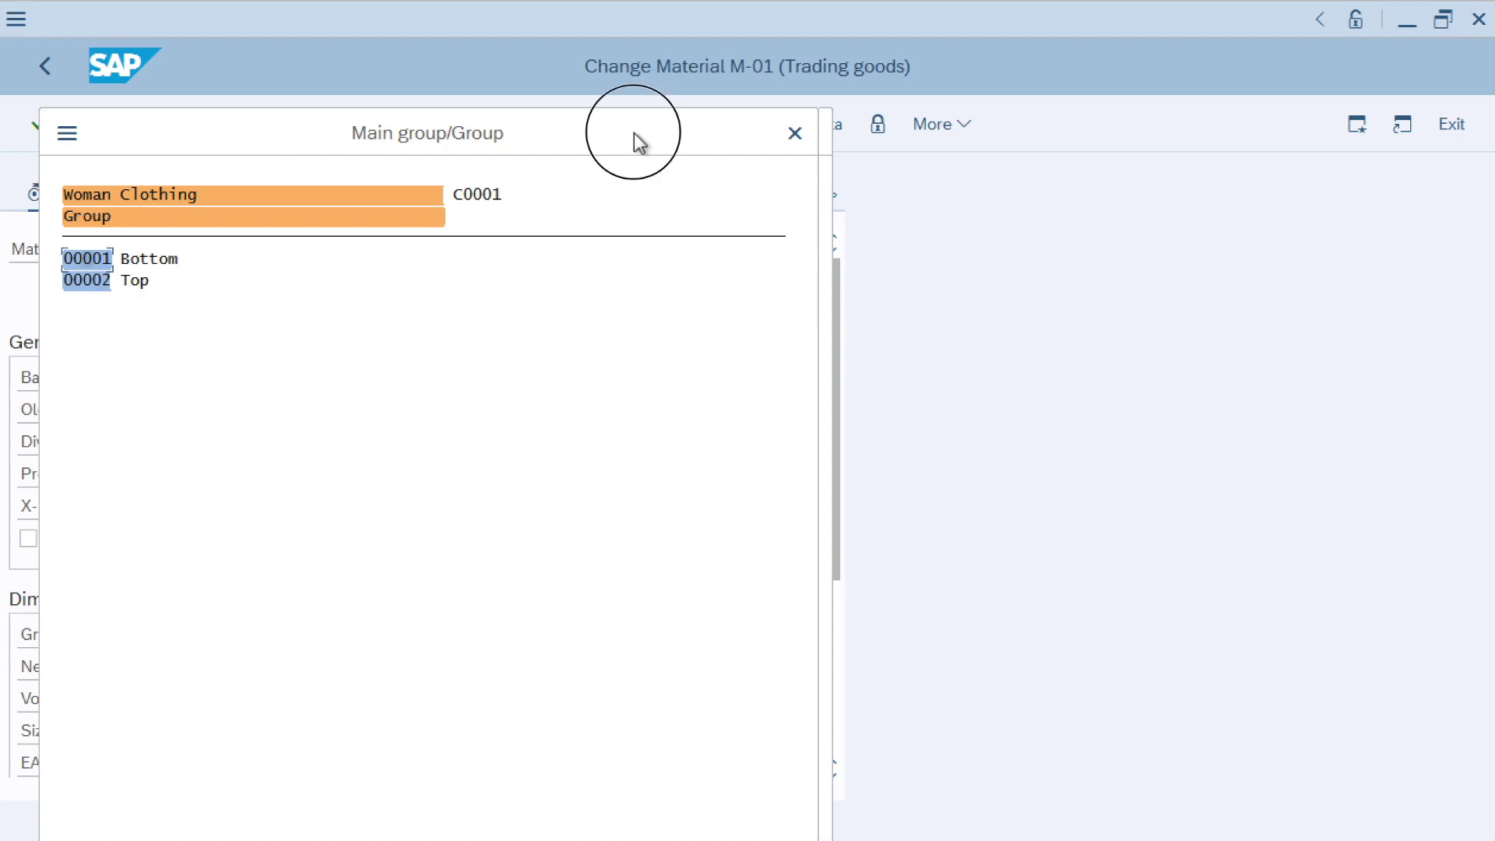
drag(633, 133, 631, 51)
click(717, 798)
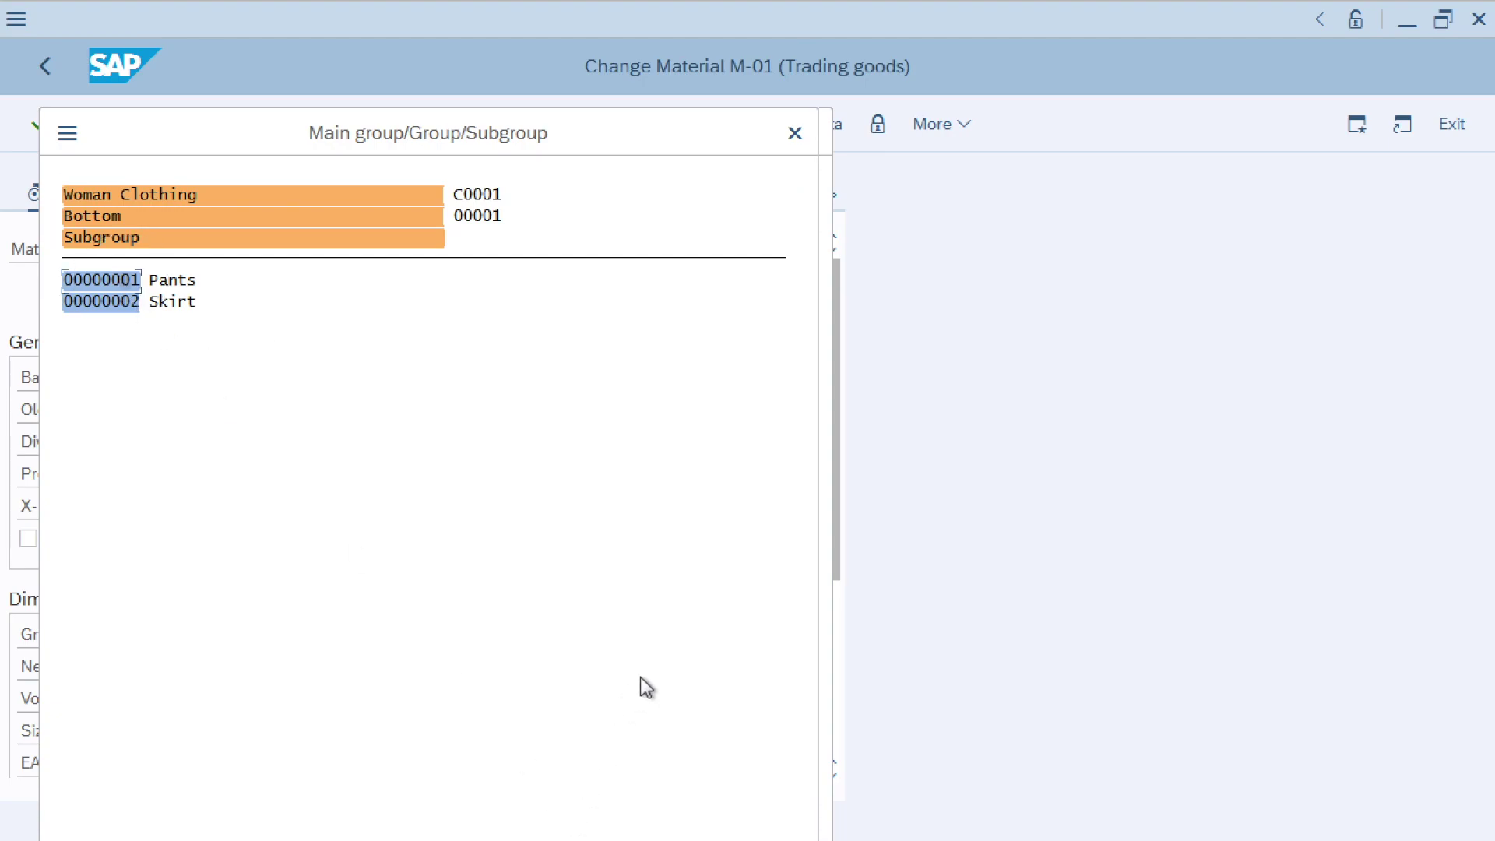
key(Return)
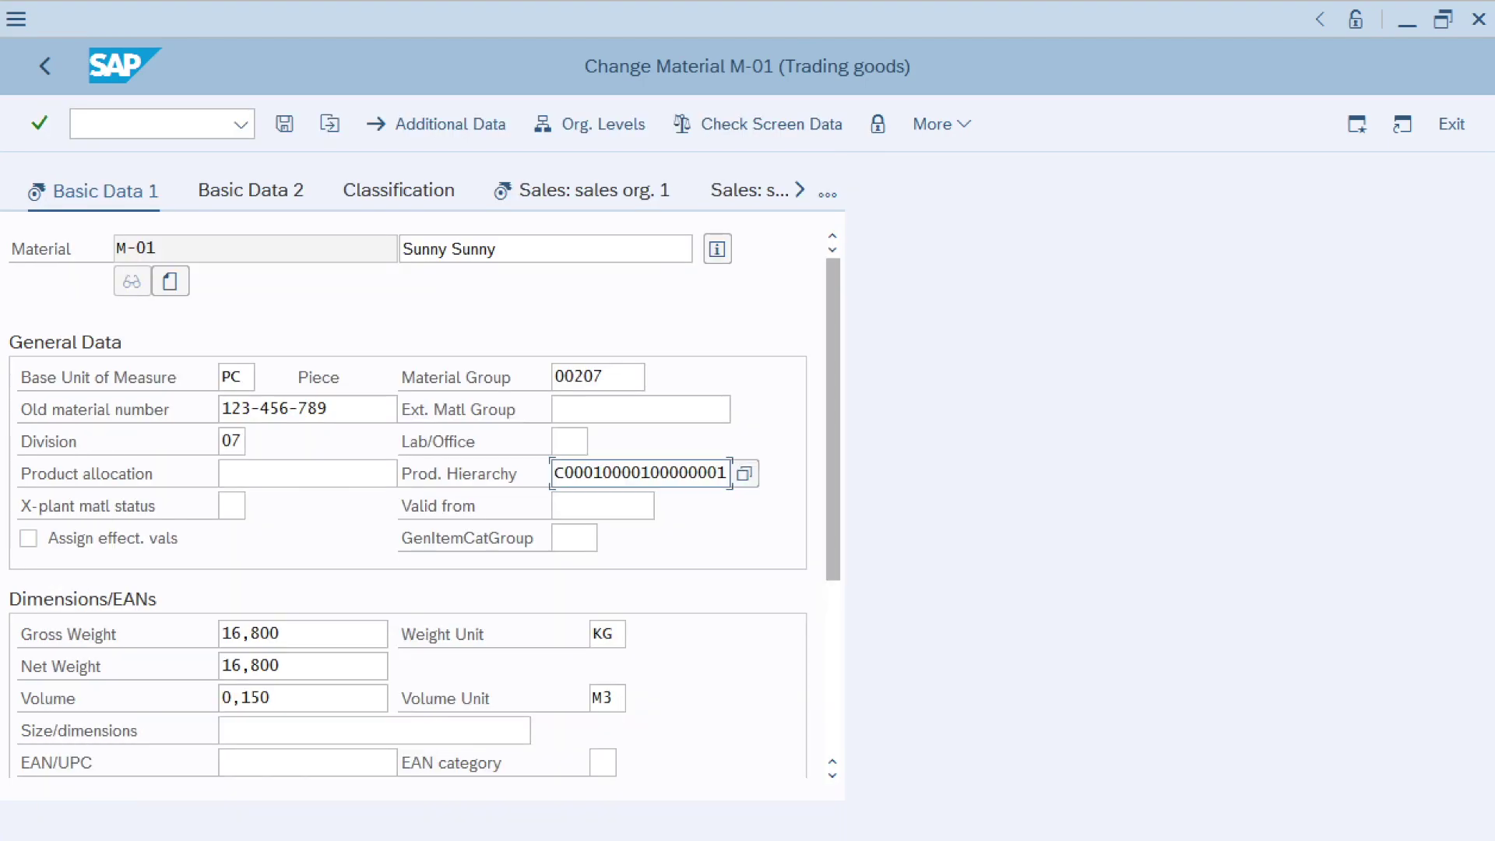
Save material M-01 and check the product hierarchy in its Sales: sales org. 2 view
click(286, 125)
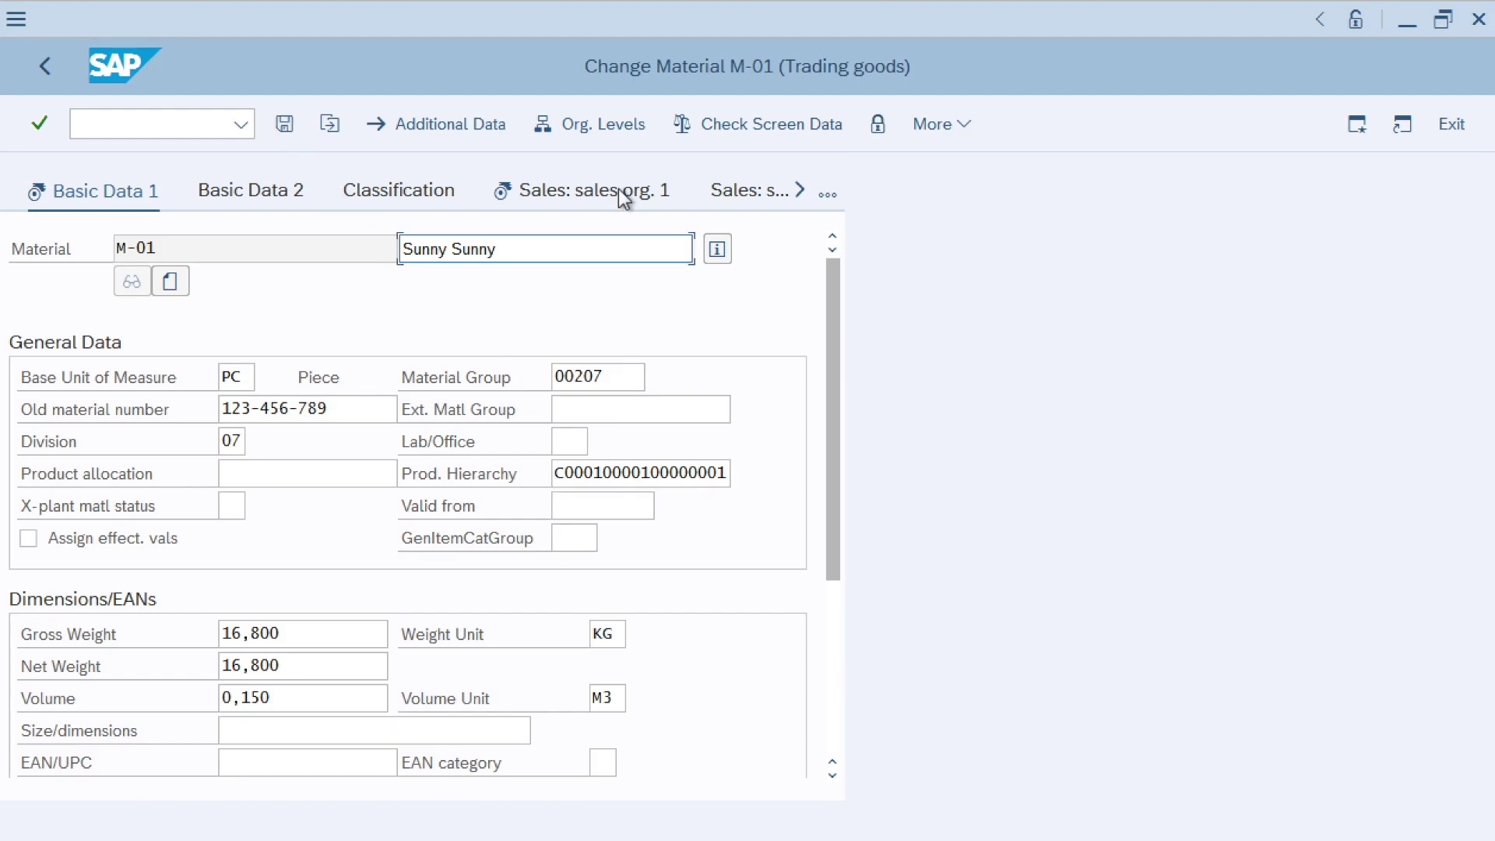
click(736, 199)
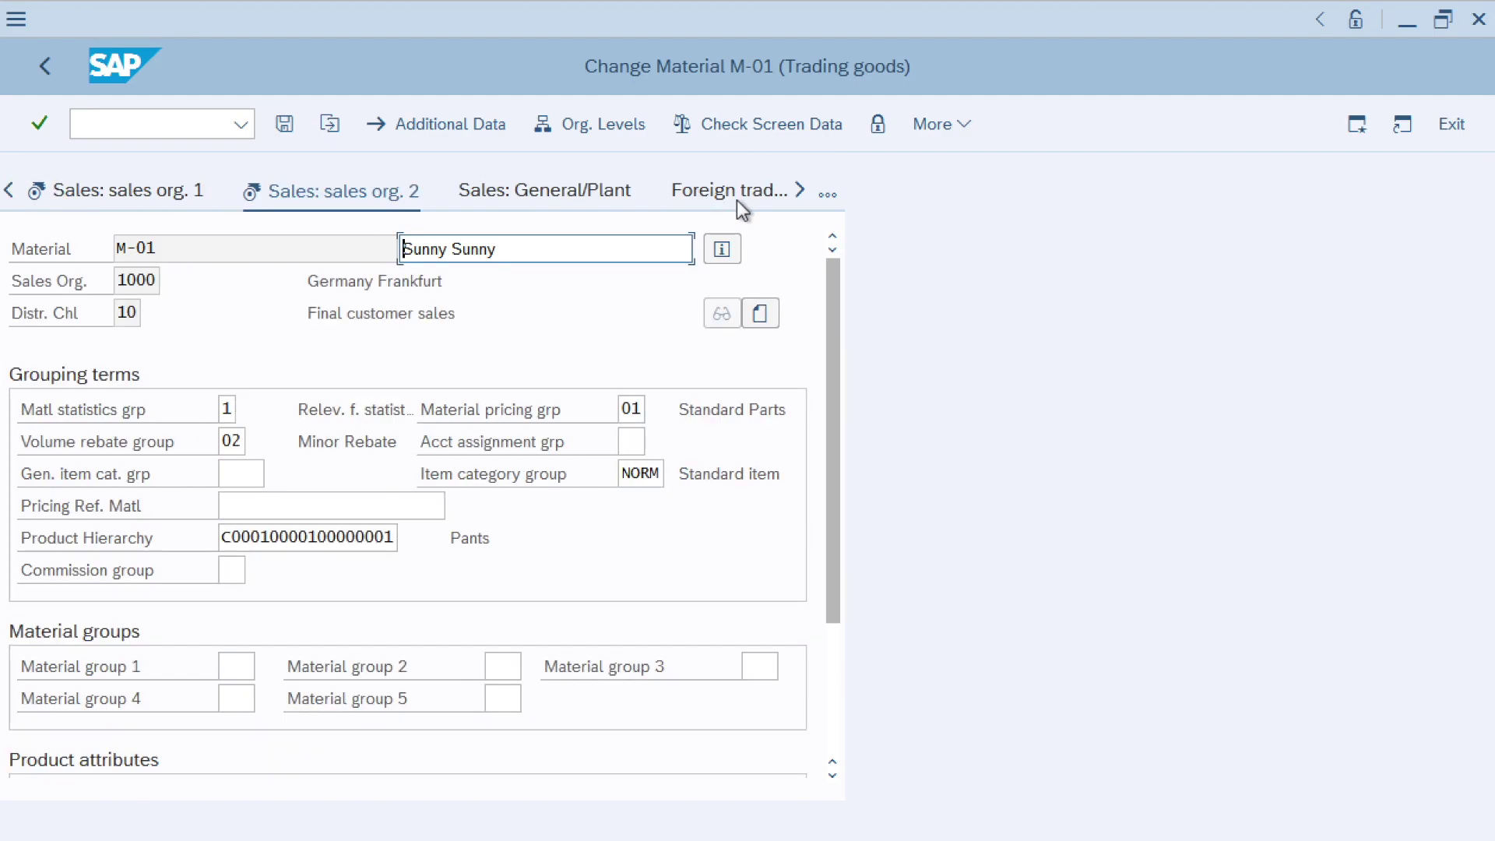
Start a standard order (OR) in transaction VA01 for sales organization 1000, distribution channel 10 and division 00
click(195, 127)
text(/n)
key(Return)
text(/nva01)
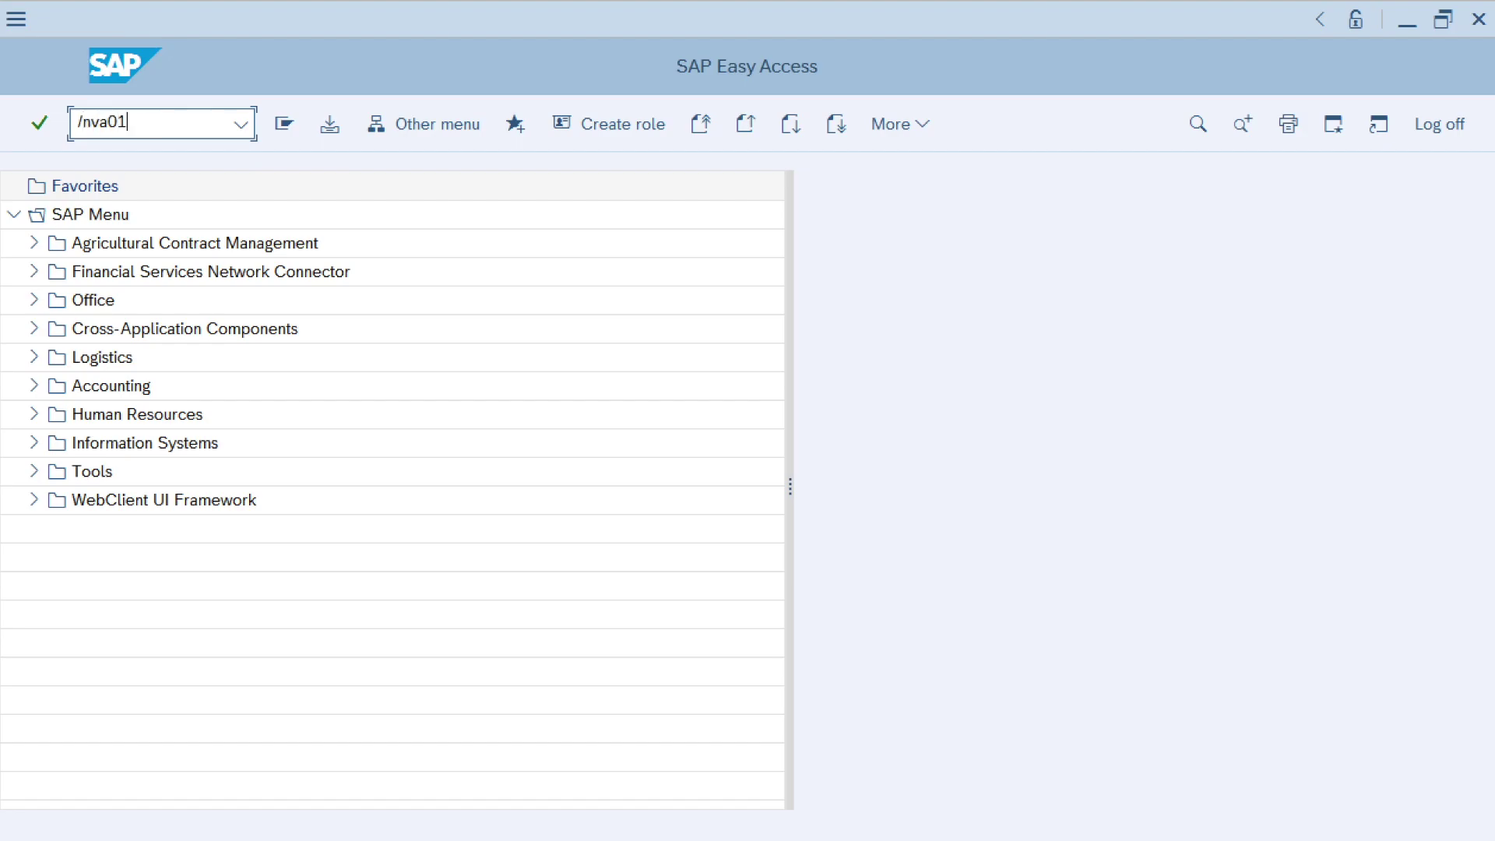
key(Return)
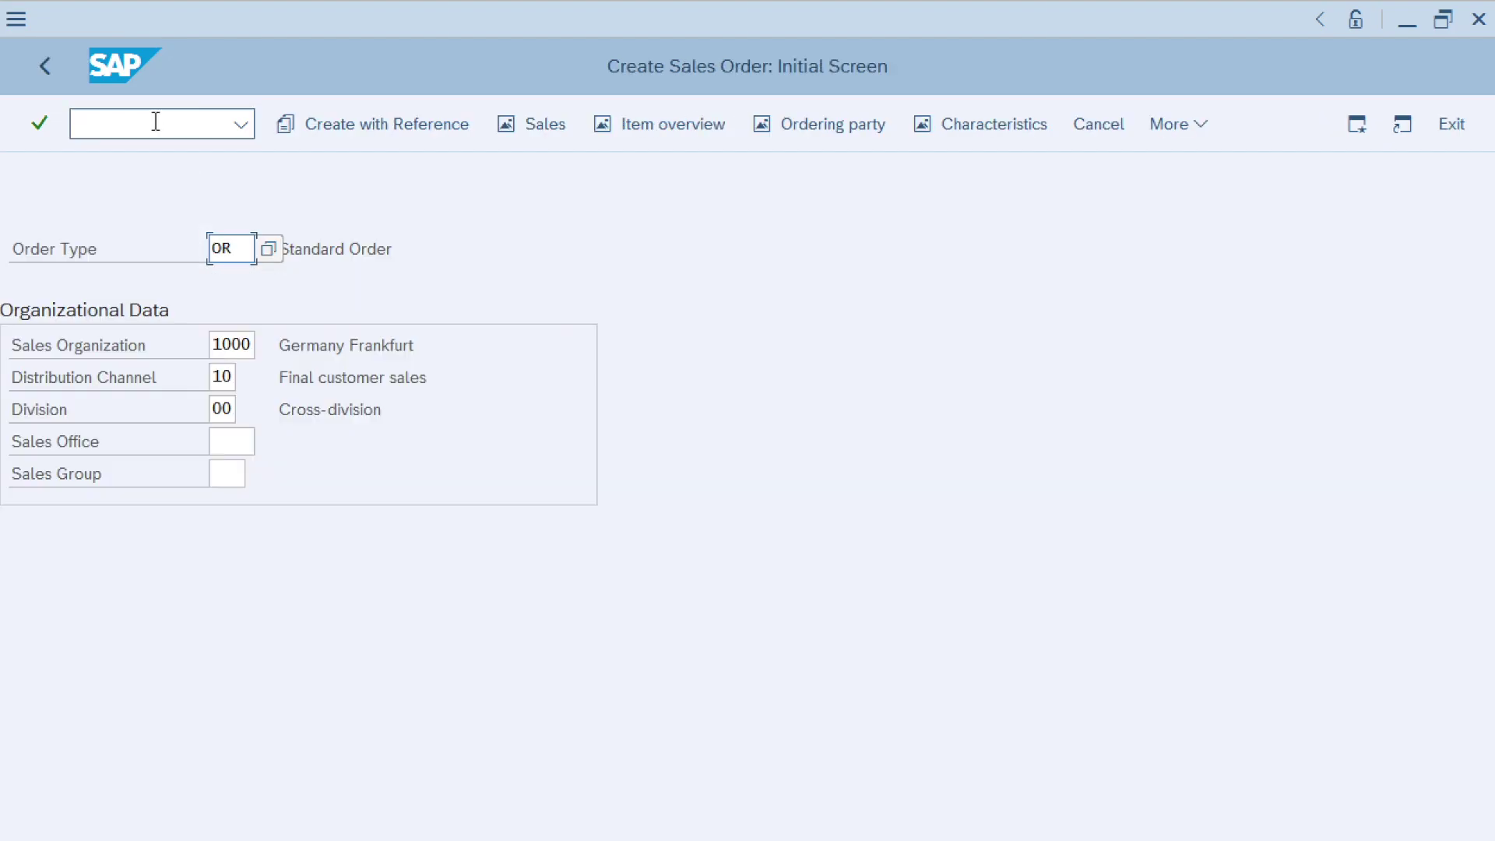
key(Return)
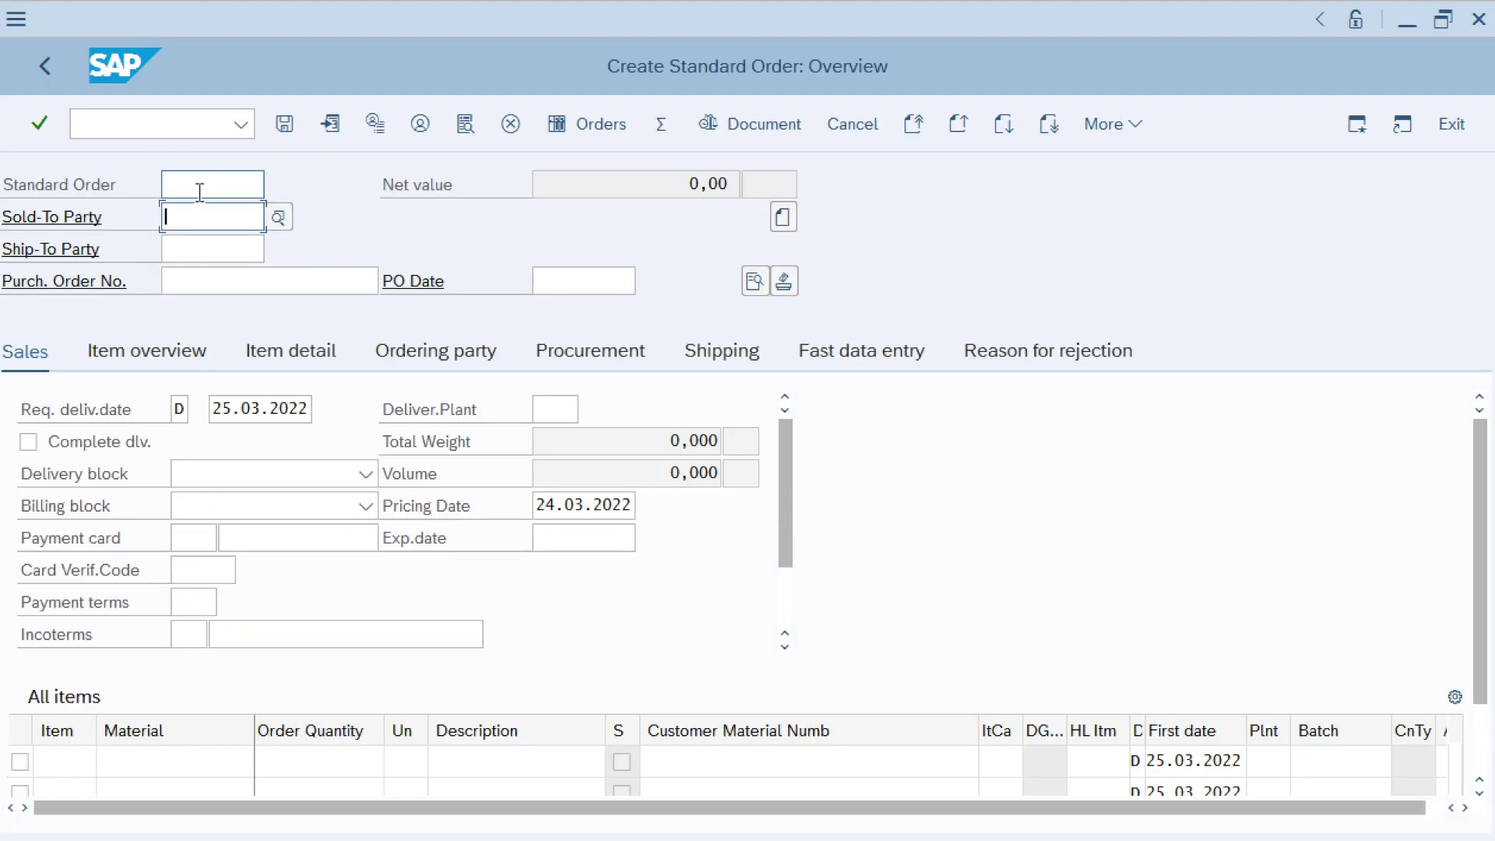
Enter the customer's number as sold-to and ship-to party of the standard order, with test as the purchase order reference
text(1330)
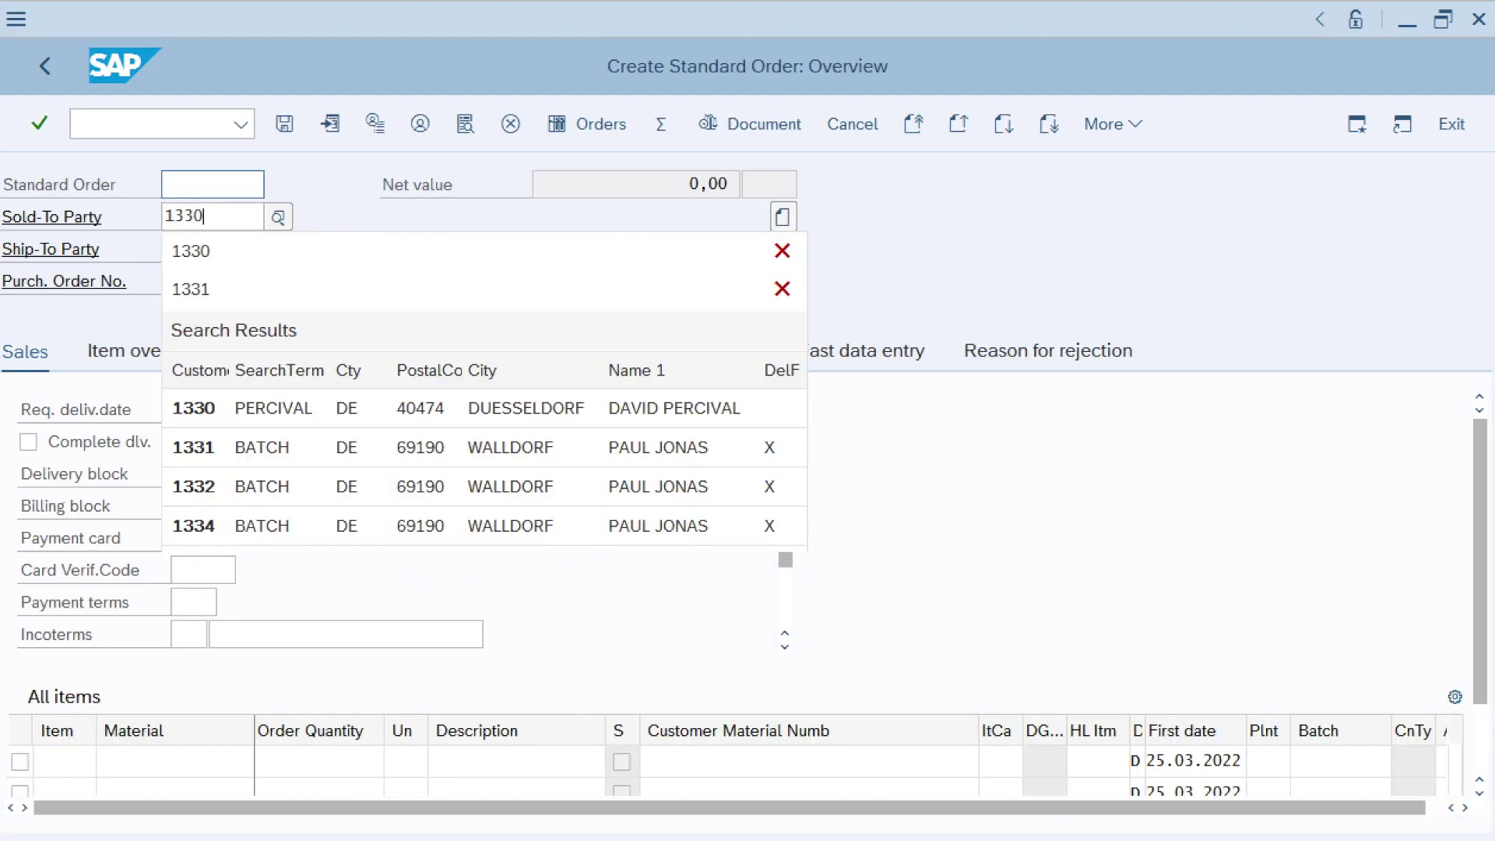
click(206, 259)
text(1330)
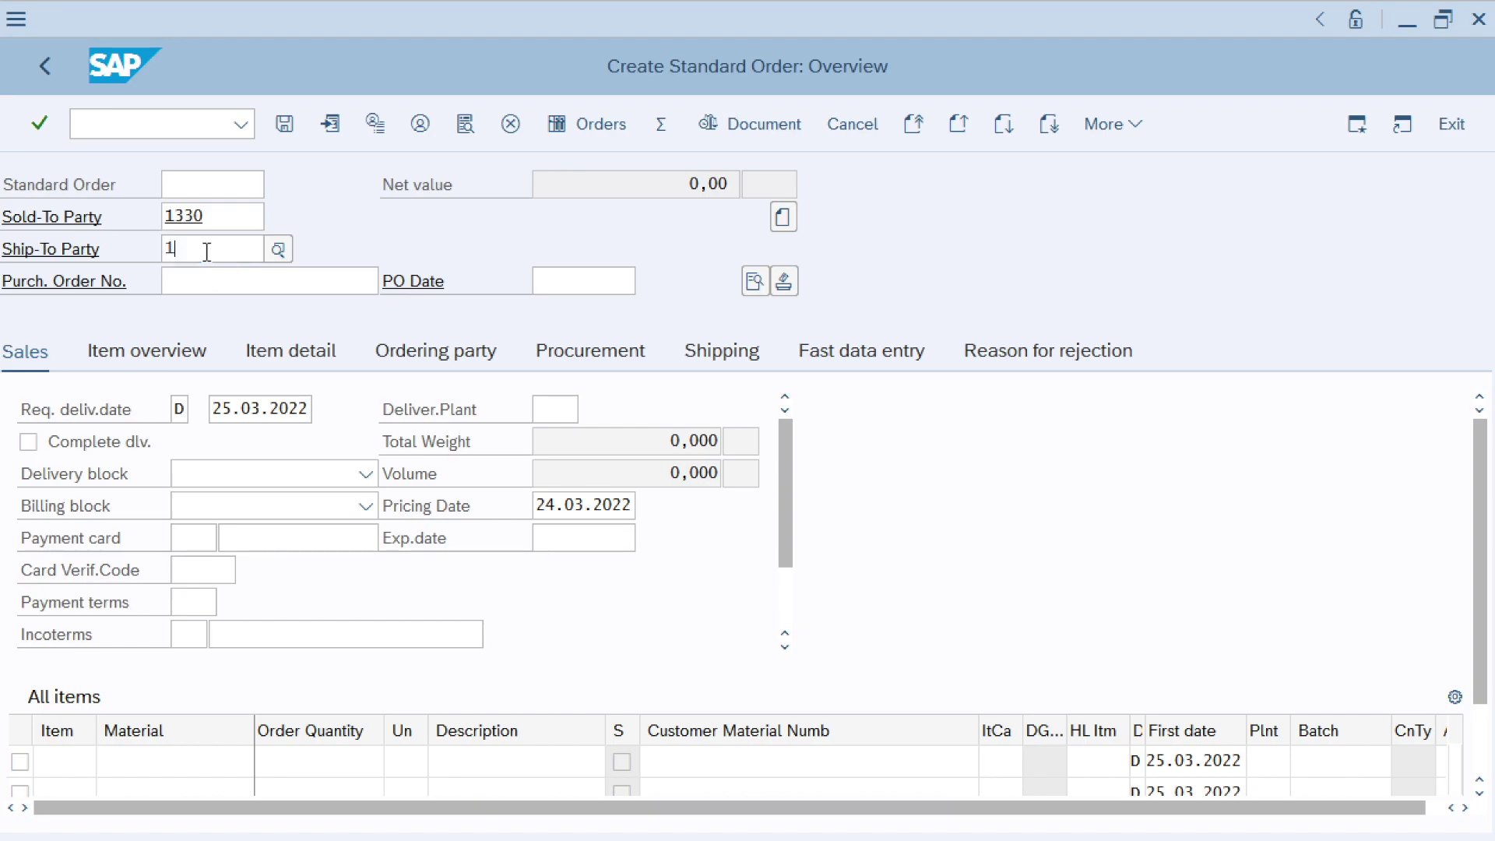
click(211, 285)
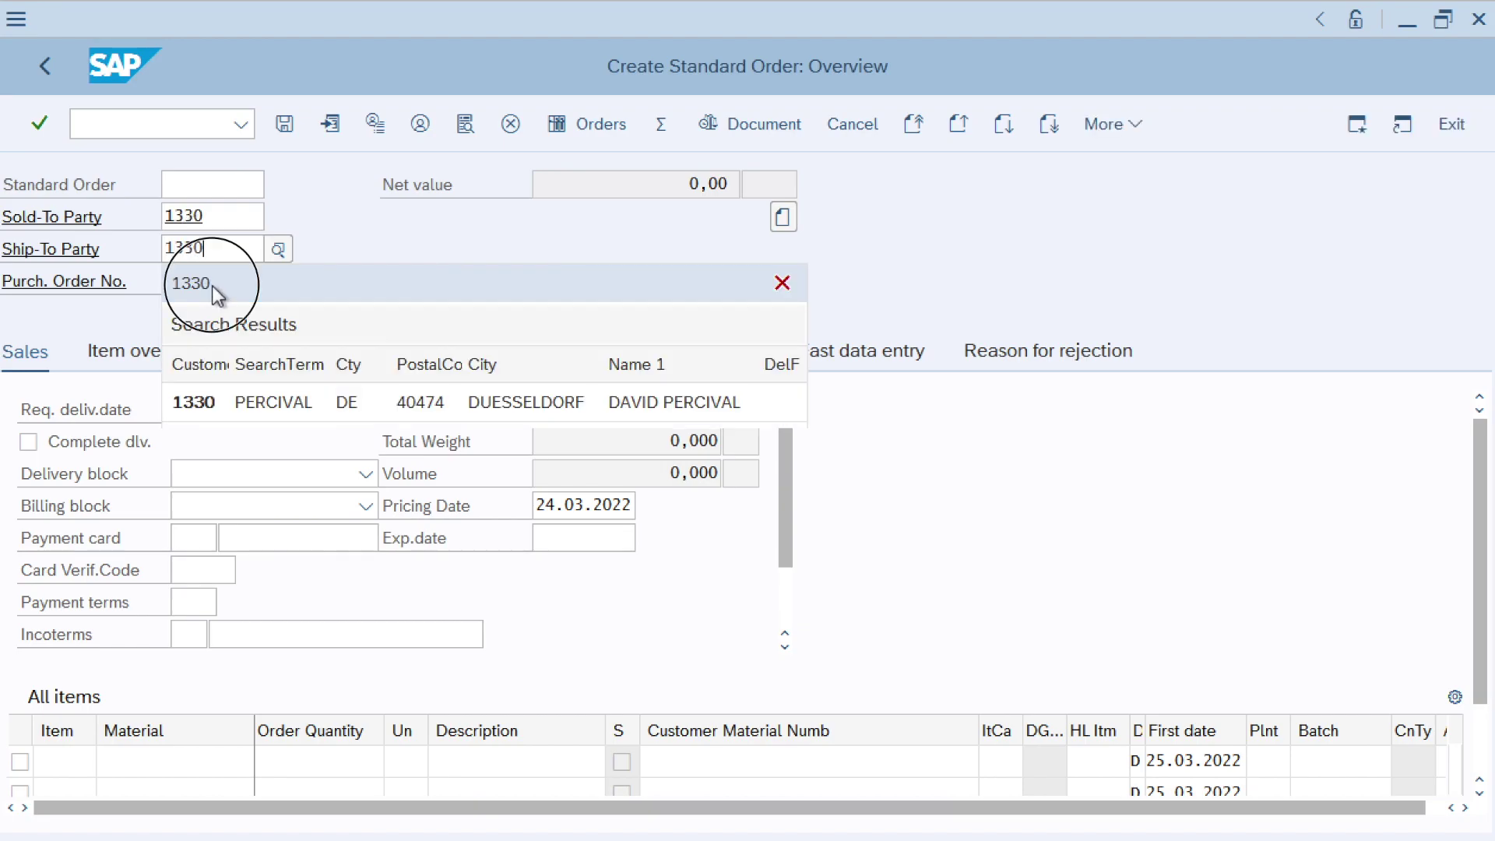
text(Test)
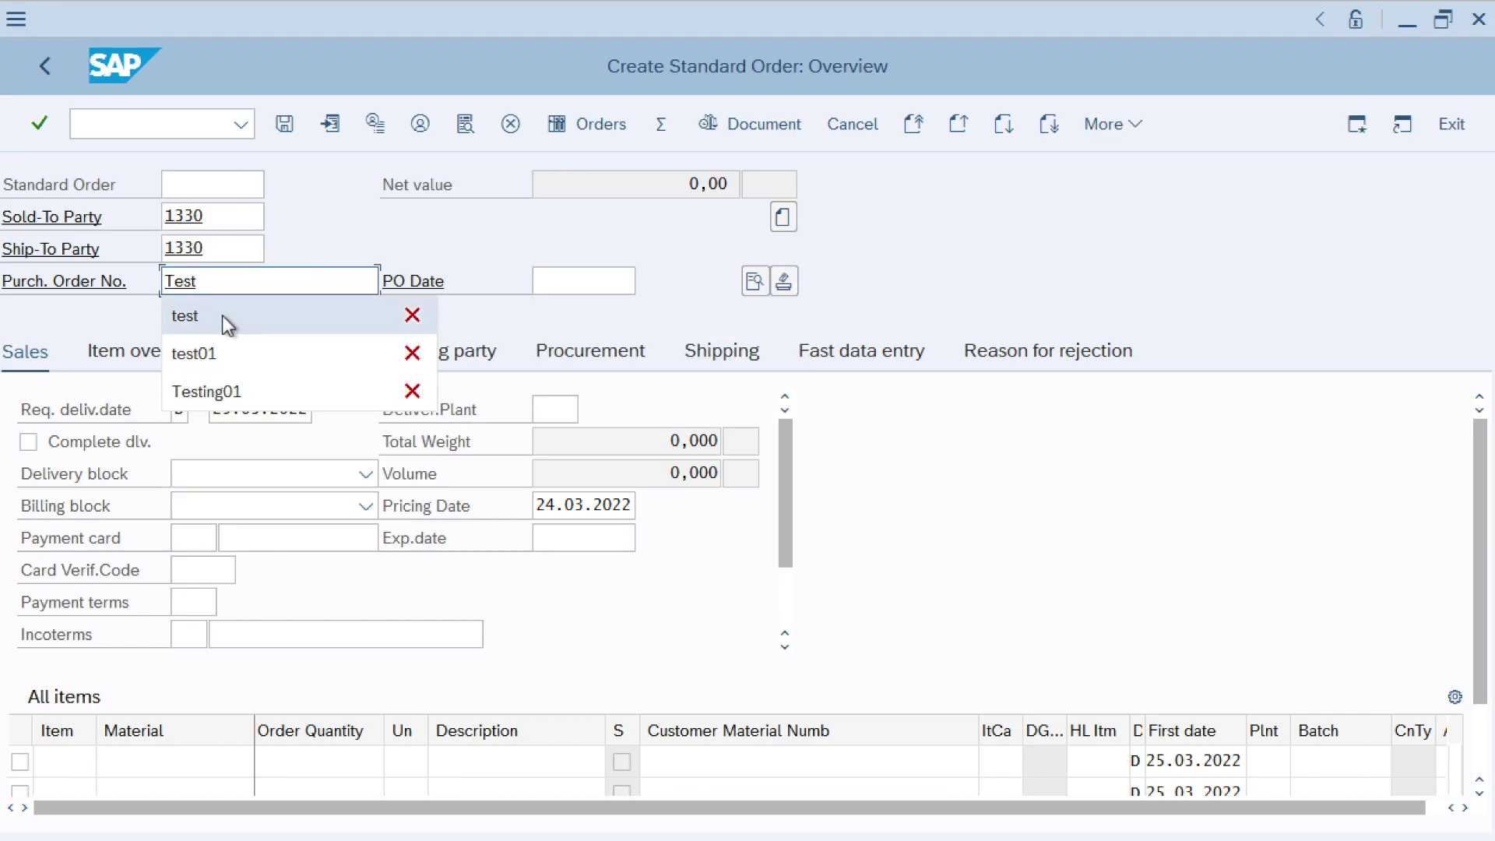
click(221, 316)
Add material M-01 with an order quantity of 1 as the first item of the test order
click(204, 759)
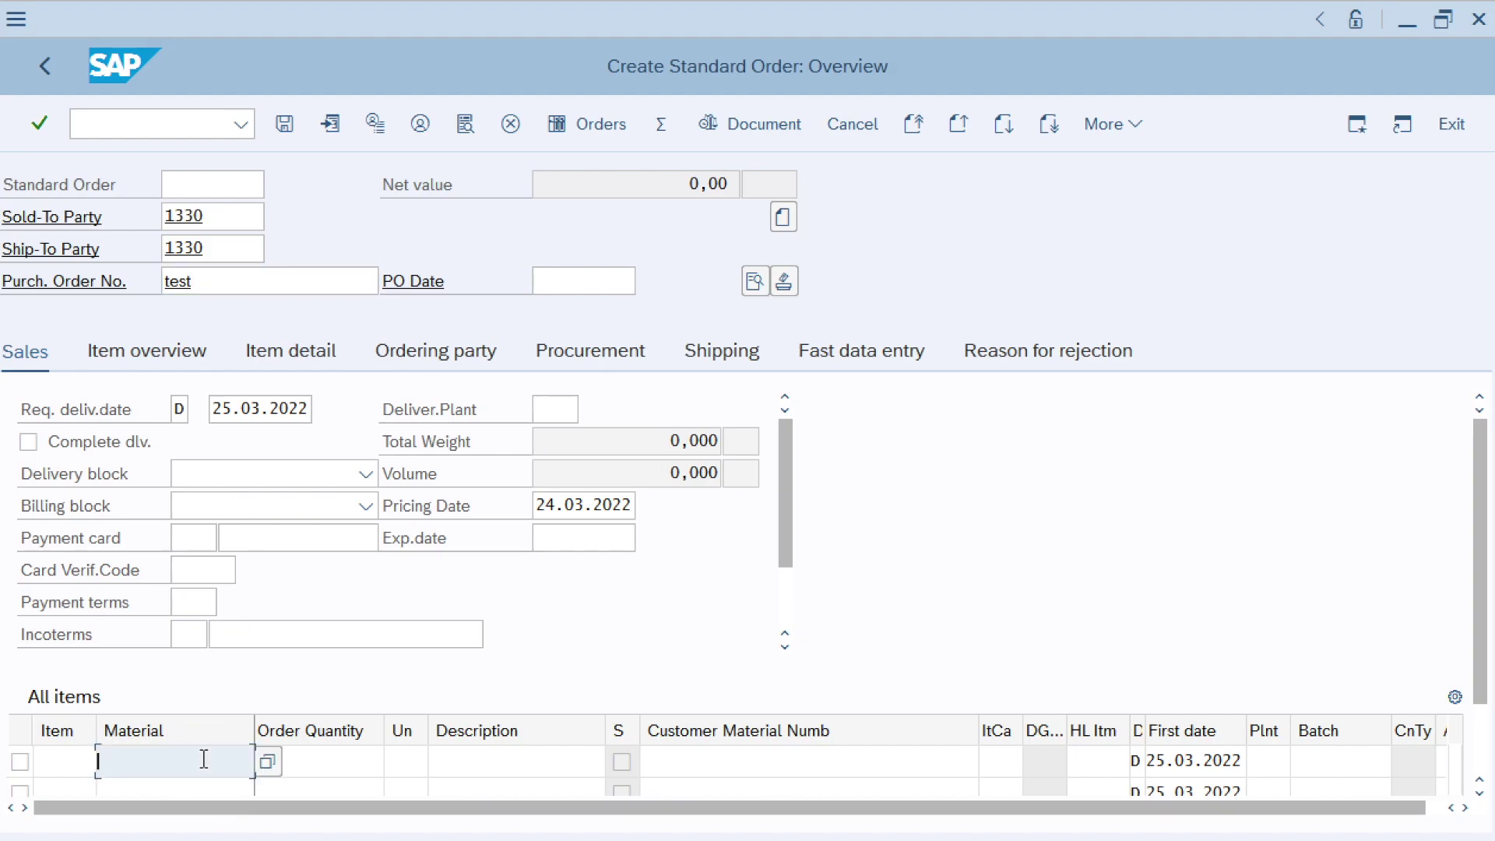
text(m-01)
key(Tab)
text(1)
key(Return)
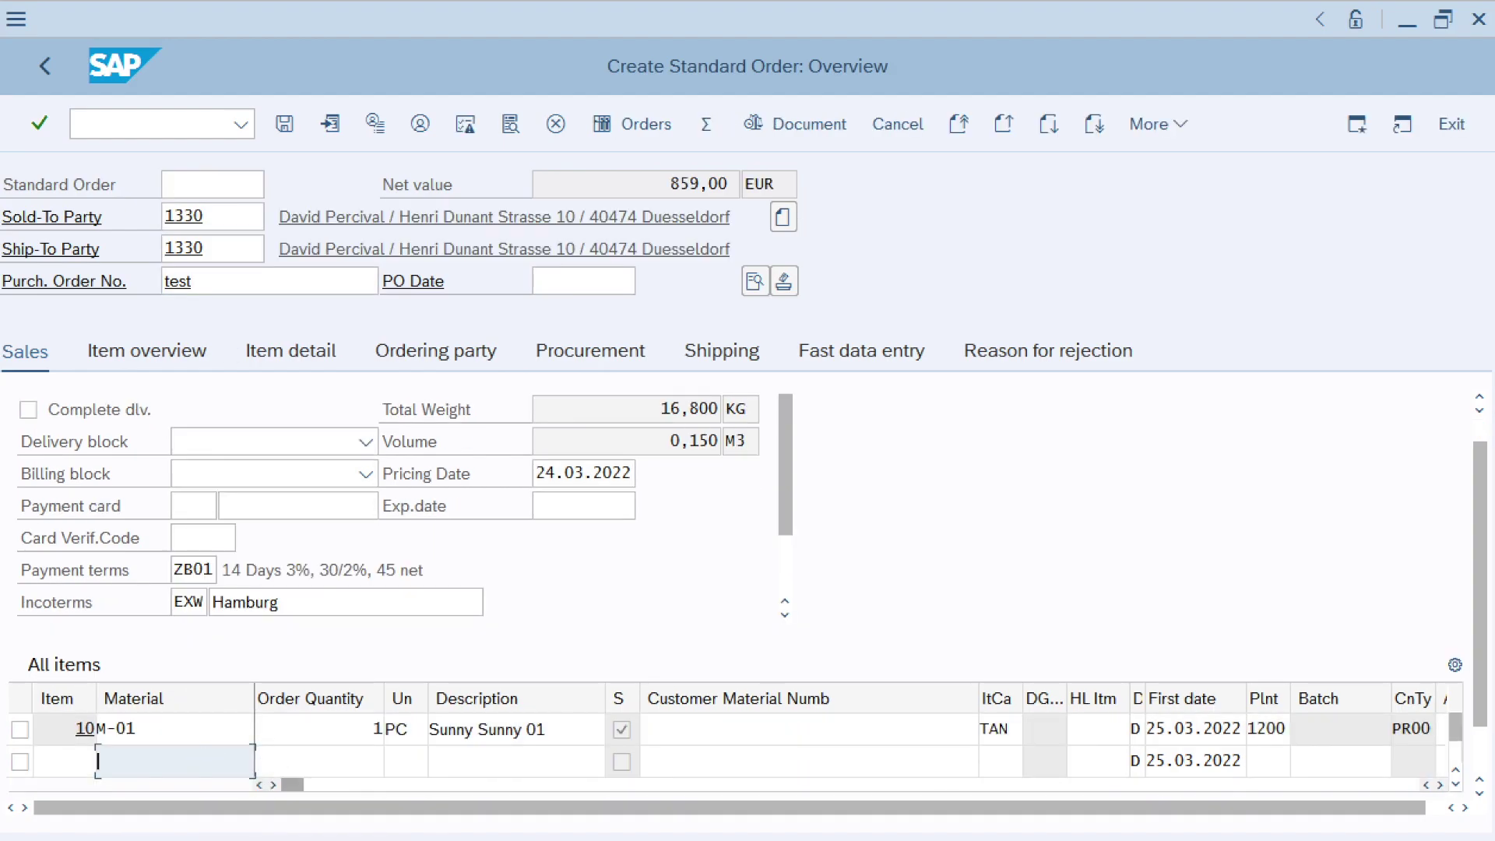
Open the pricing conditions of item 10 and examine the pricing elements from price to profit margin
click(21, 730)
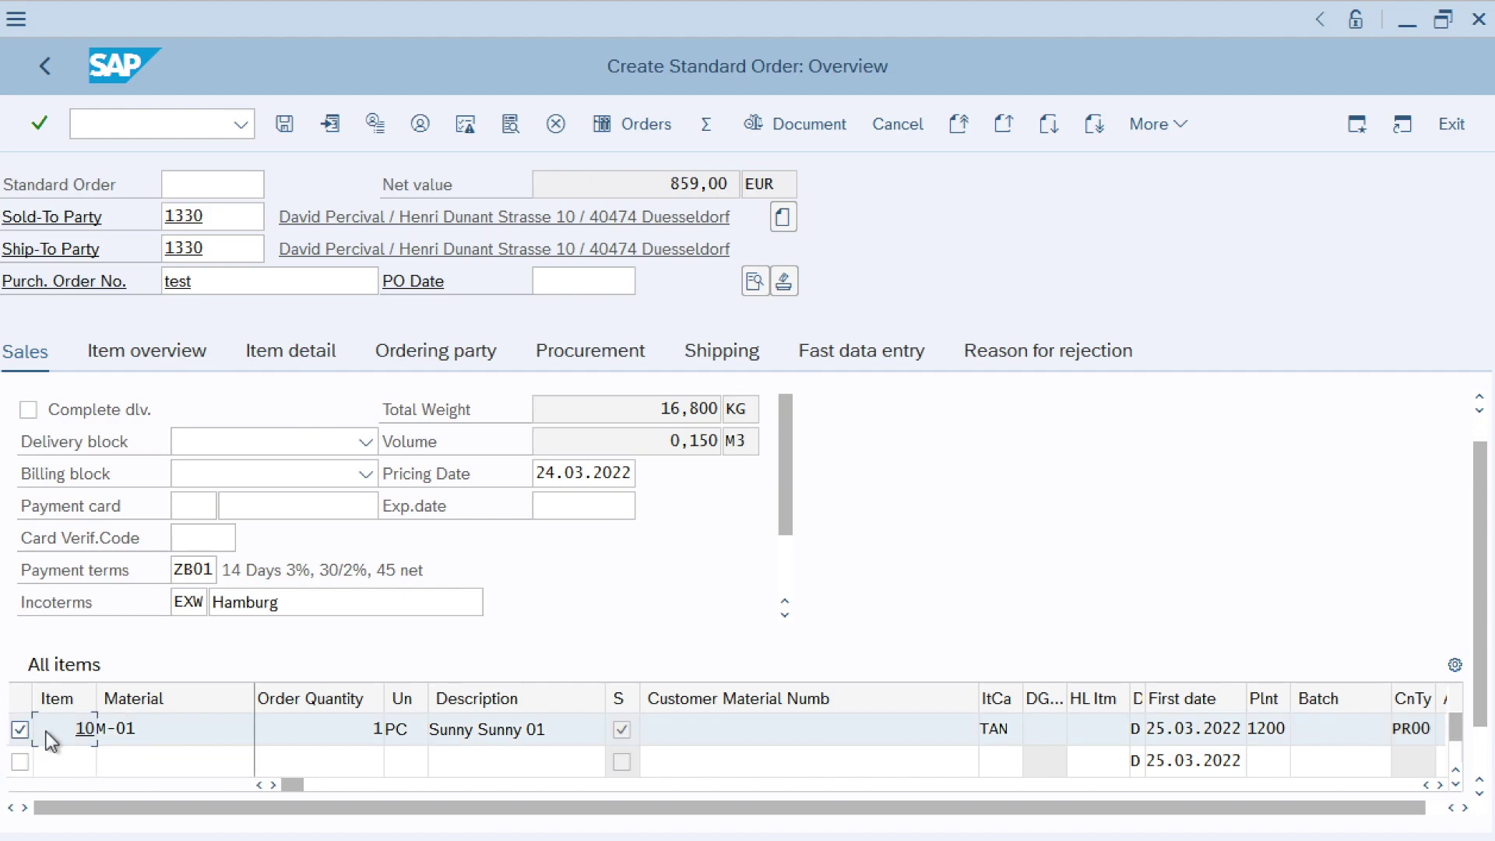
scroll(1447, 644, down, 2)
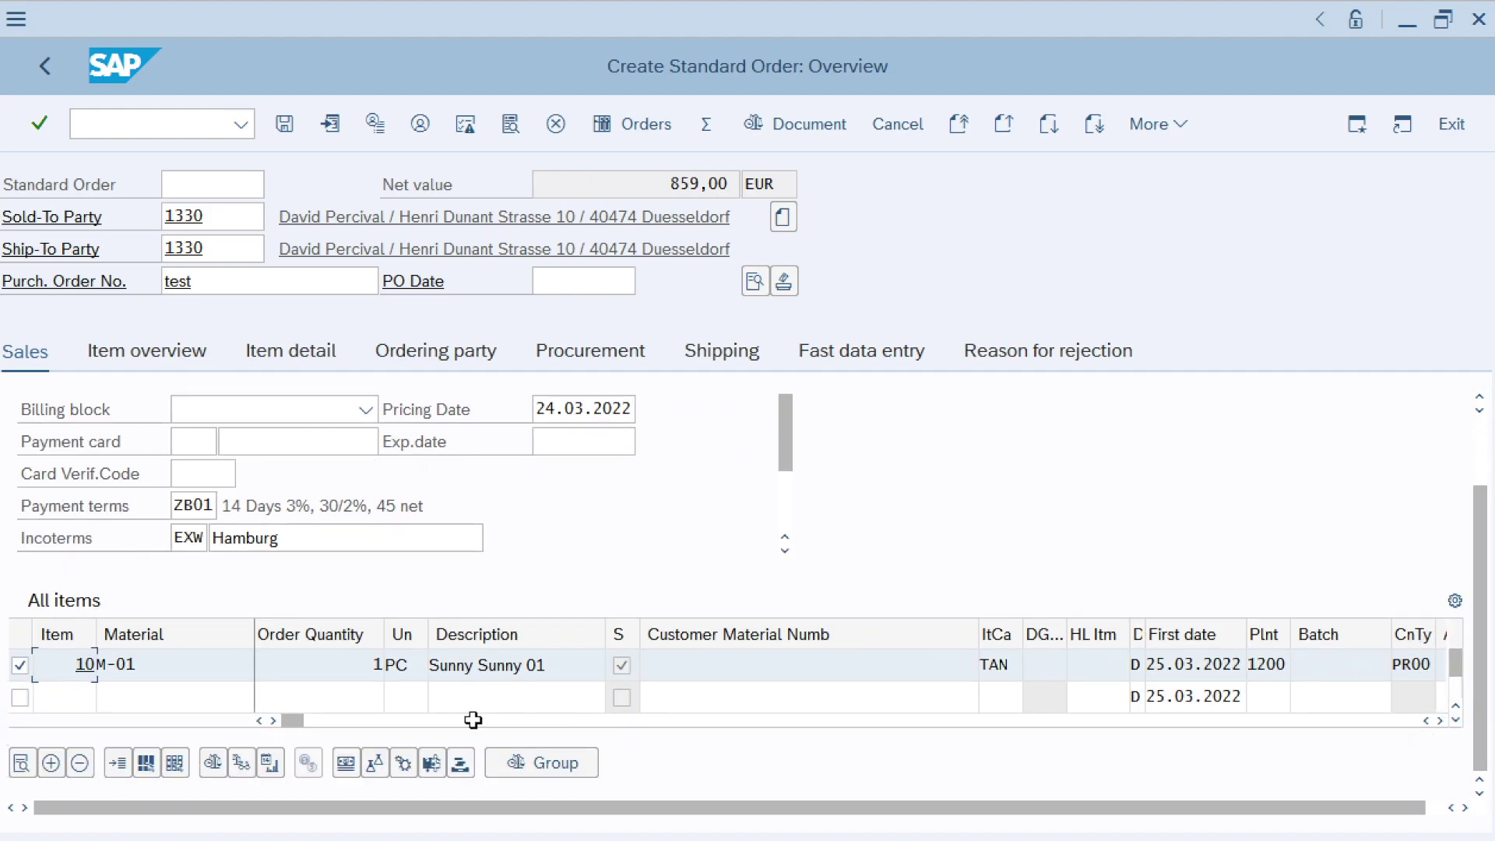
click(346, 764)
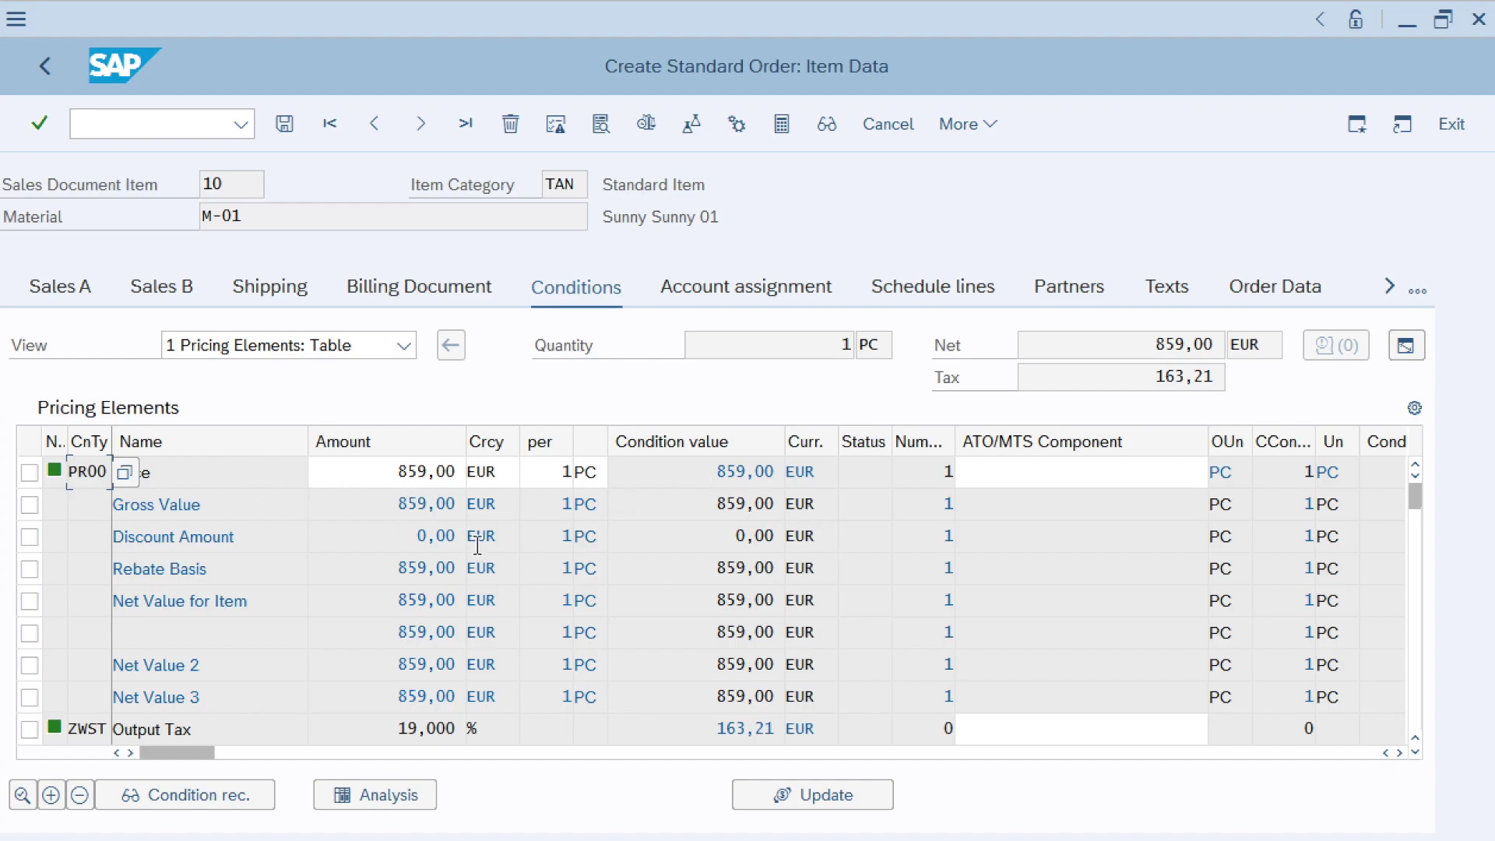
click(270, 473)
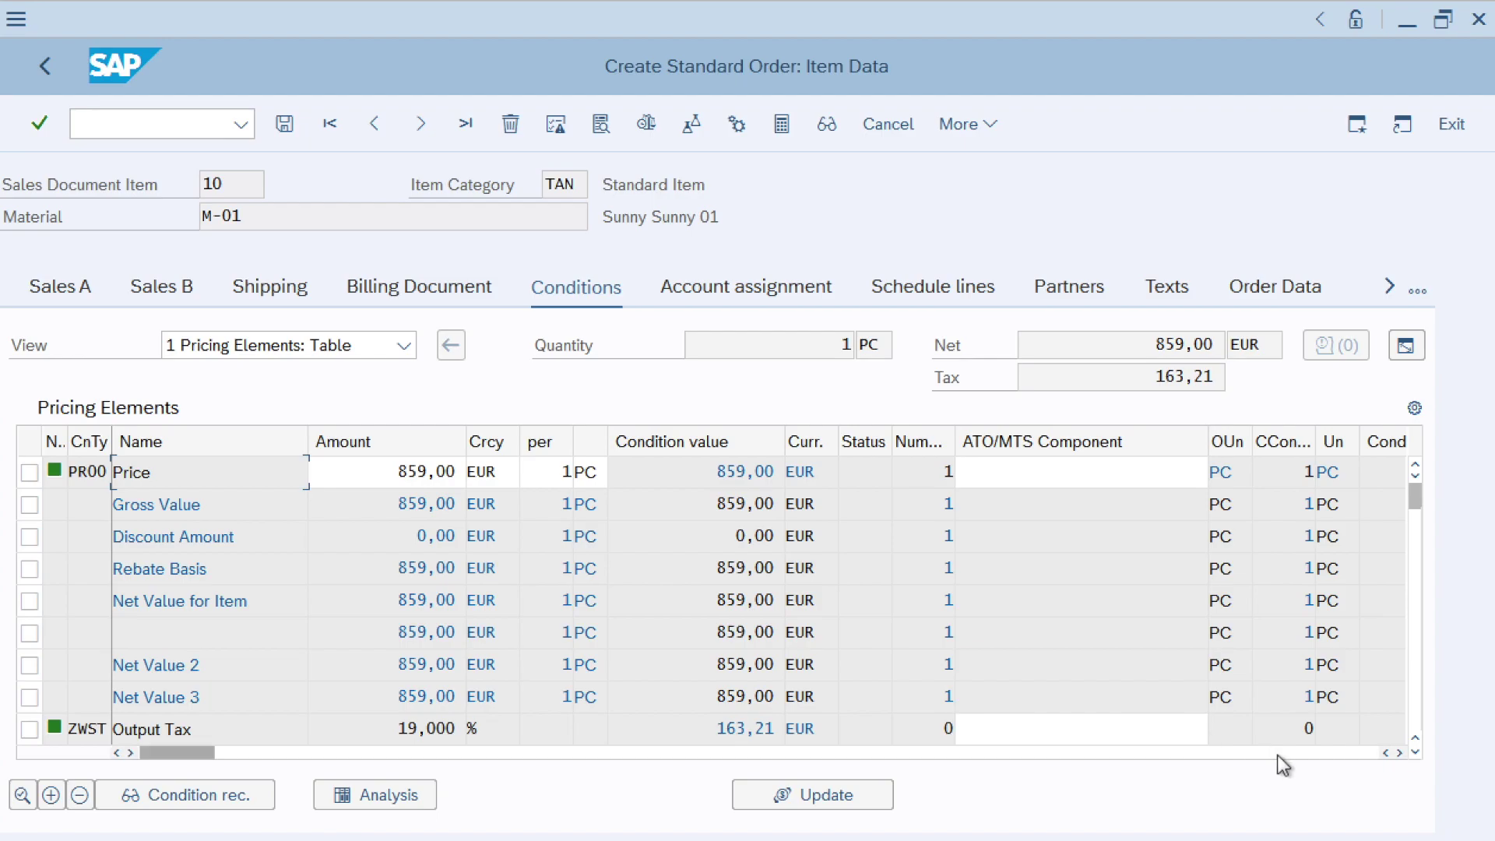
click(1414, 754)
click(1413, 754)
click(1414, 754)
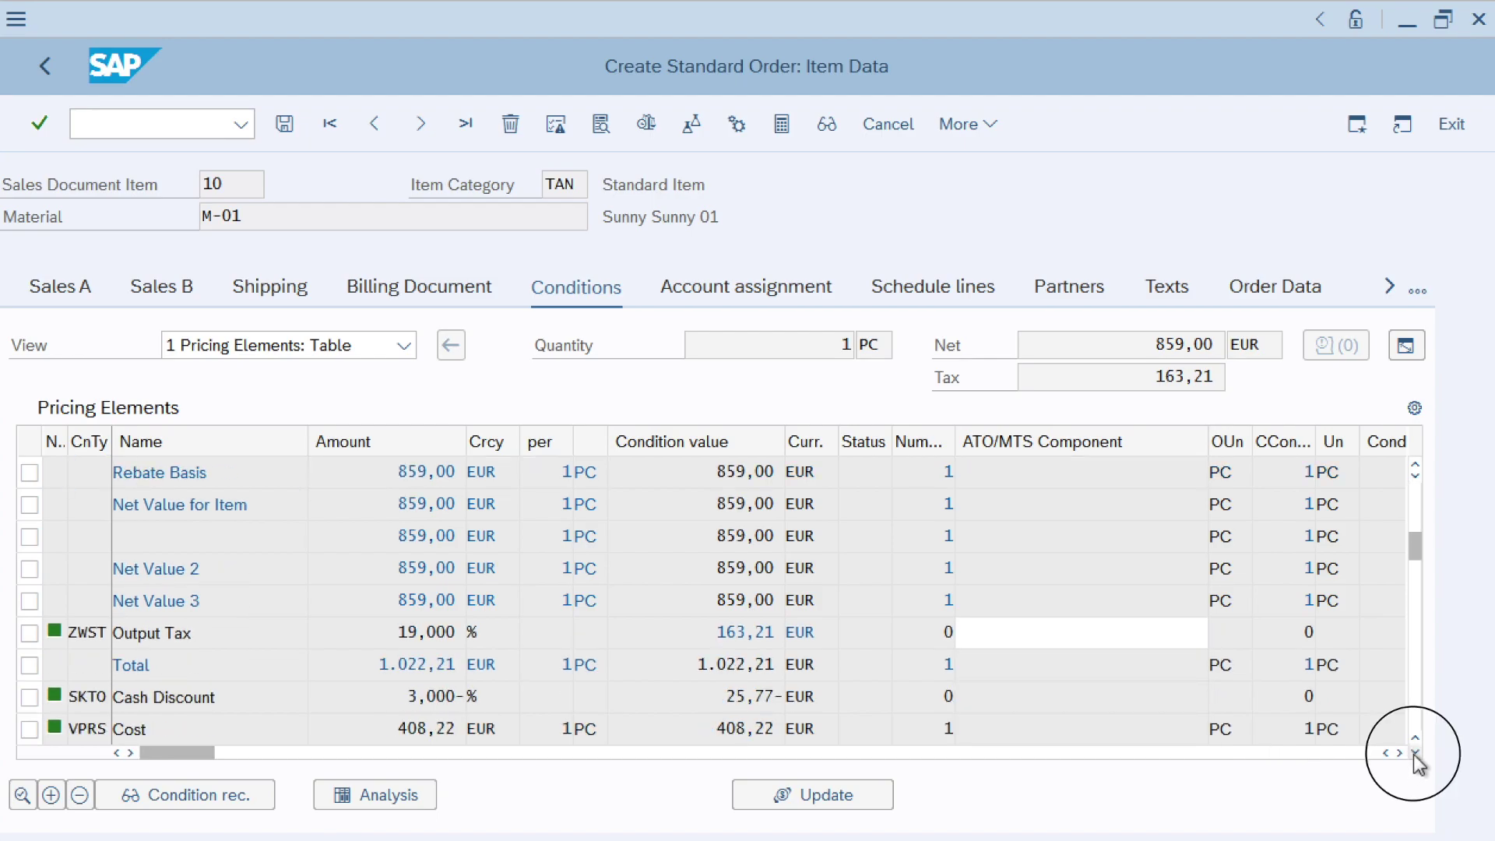
click(1414, 753)
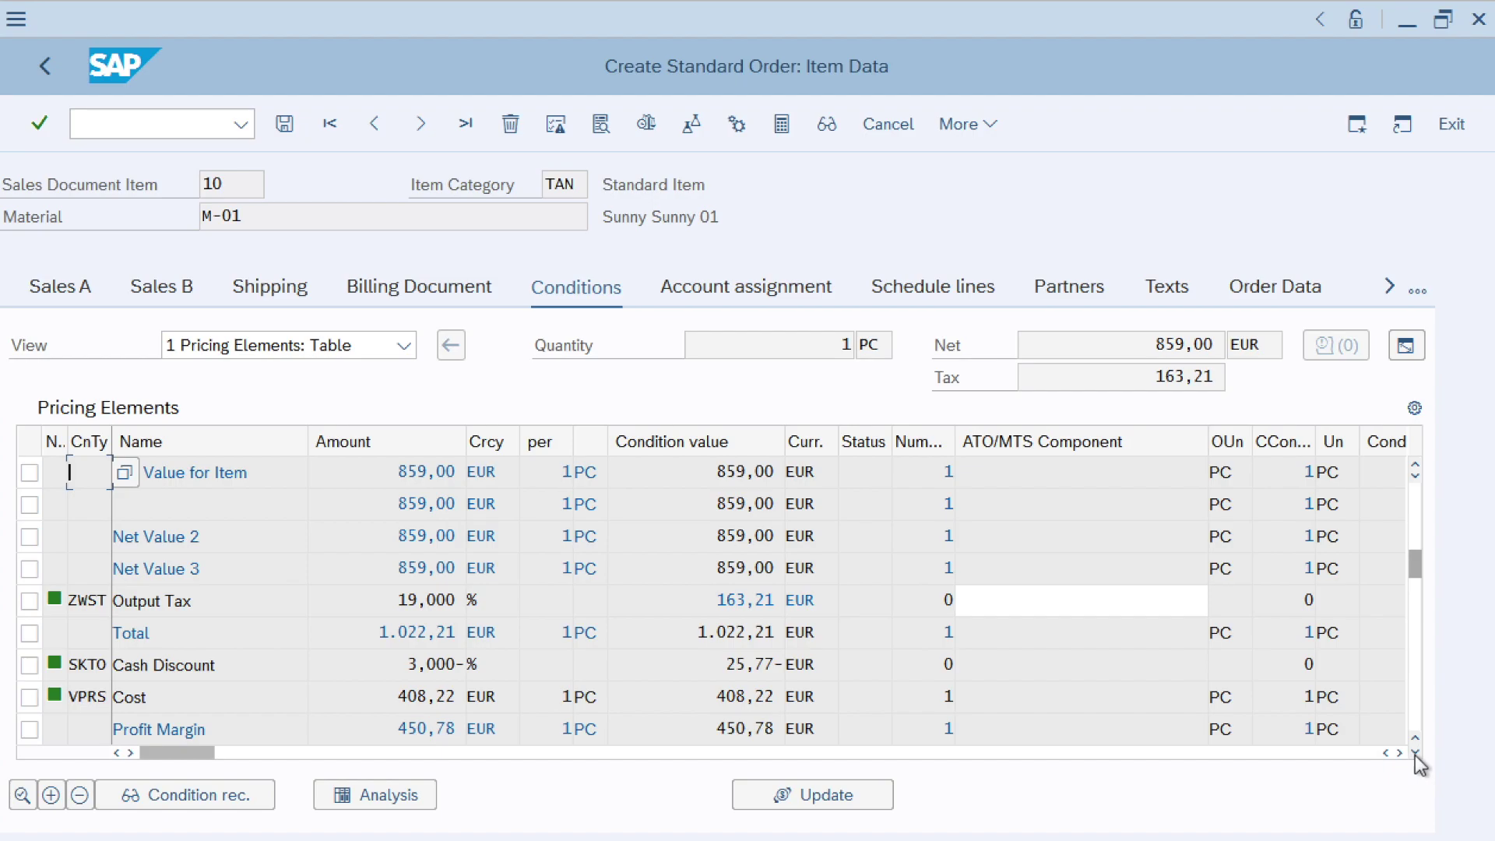
Start creating condition records in transaction VK11 for condition type K148
click(169, 122)
text(/nvk)
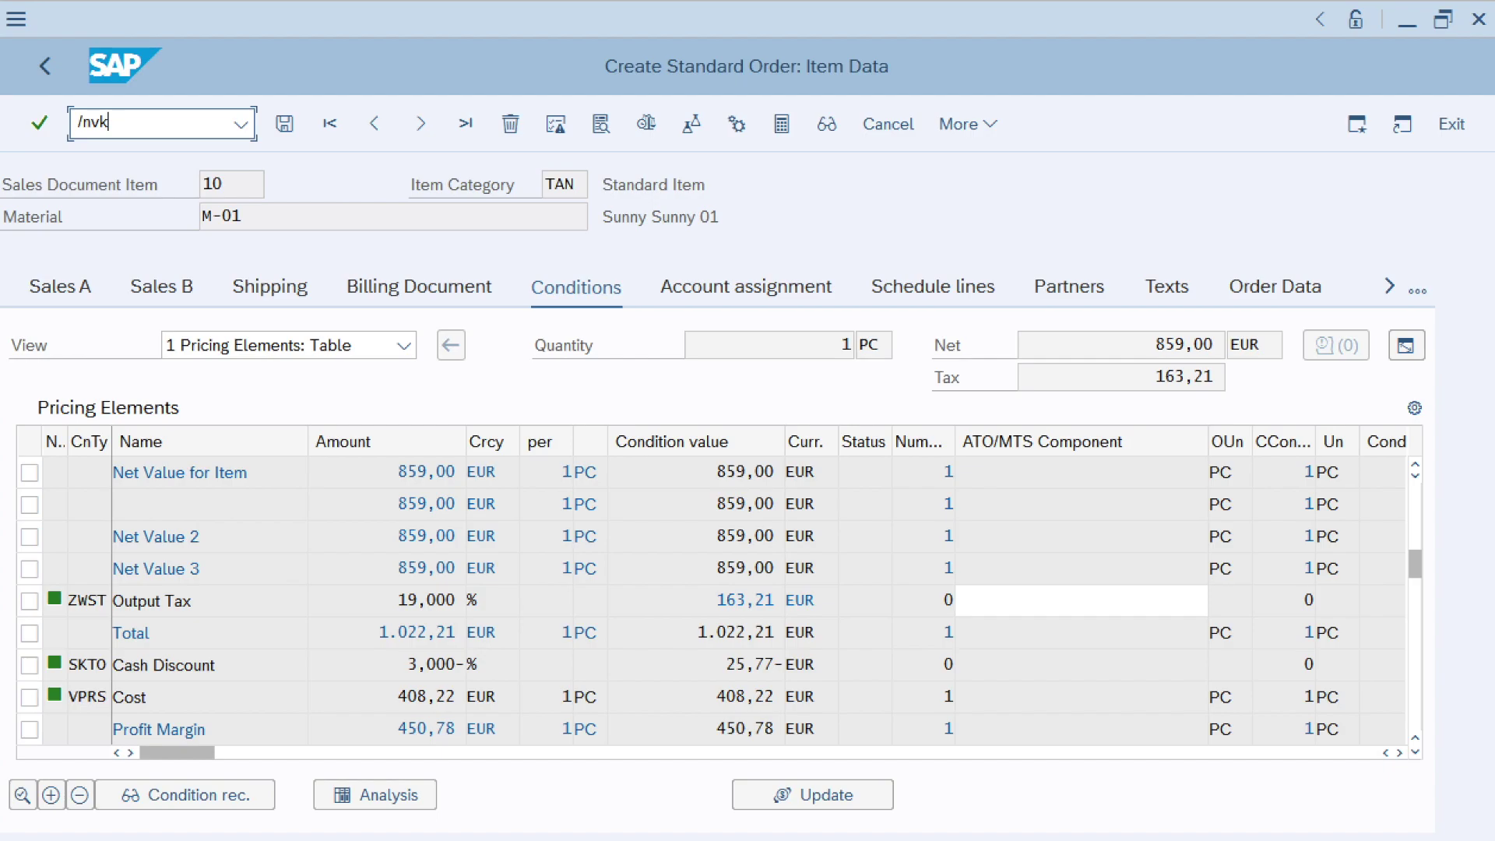
text(11)
key(Return)
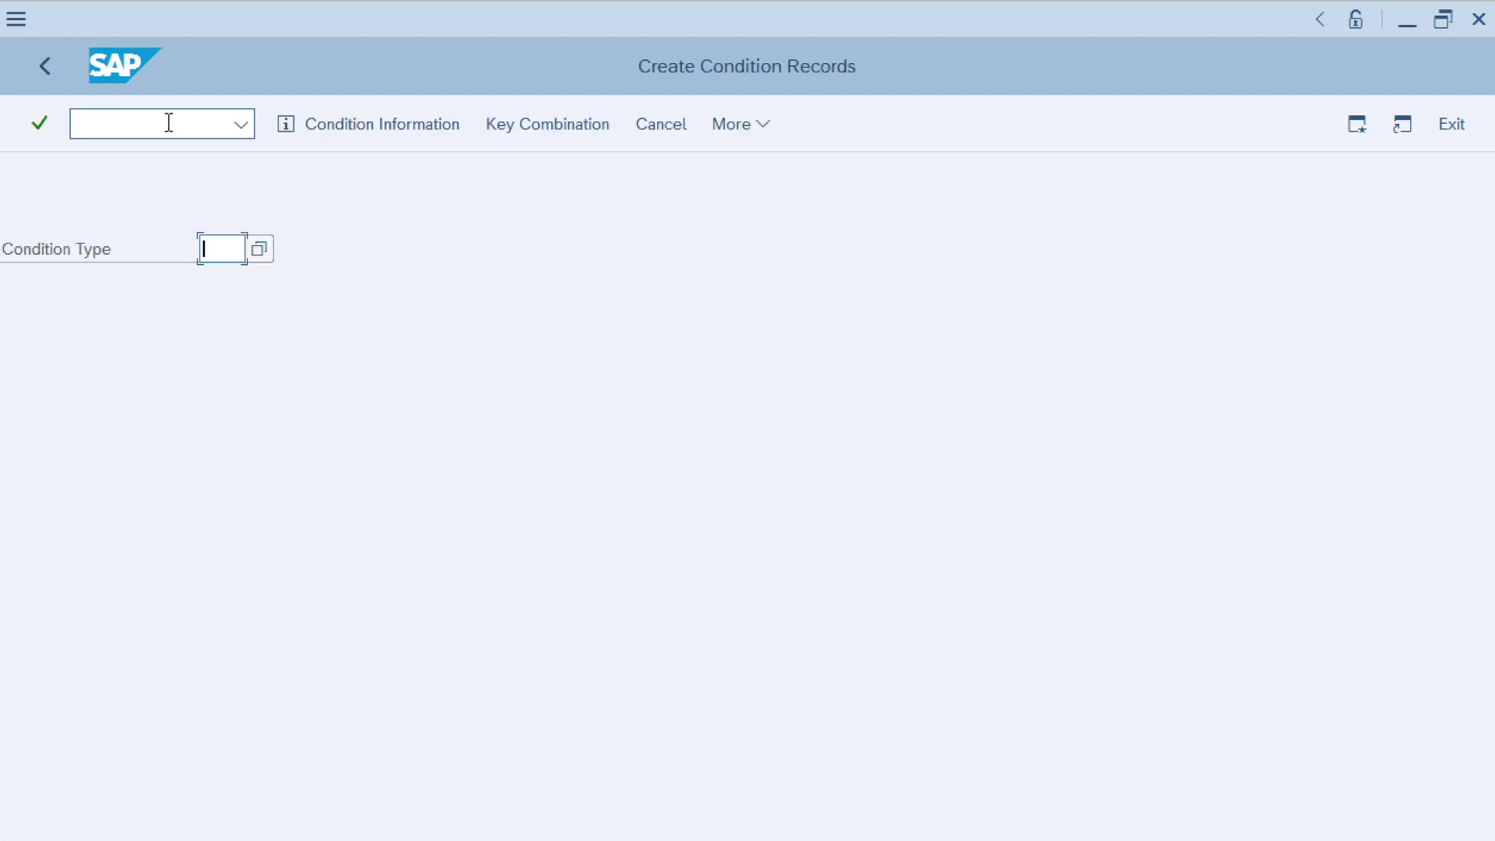
text(k148)
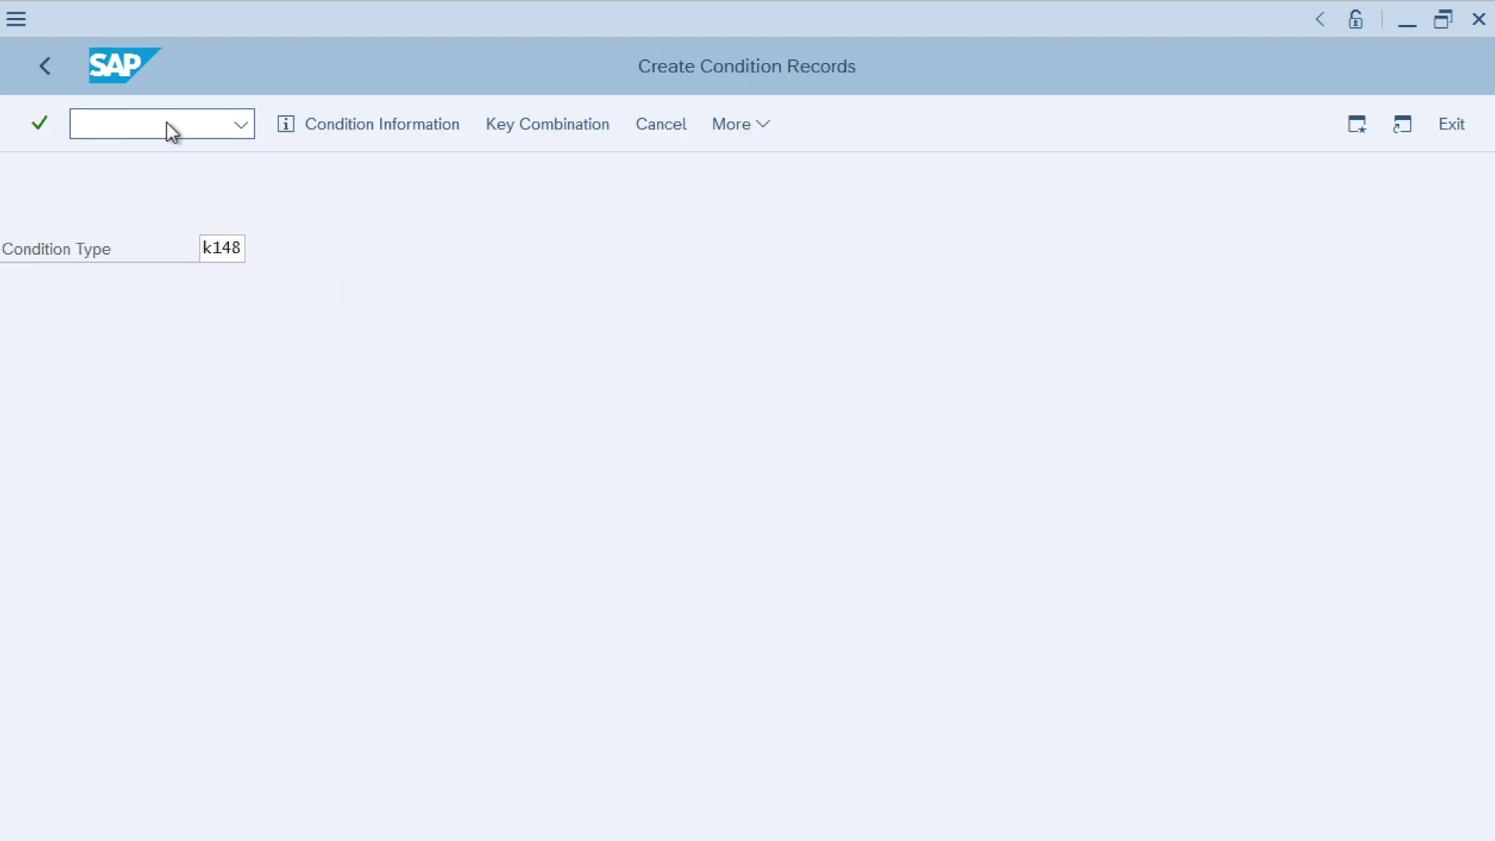
key(Return)
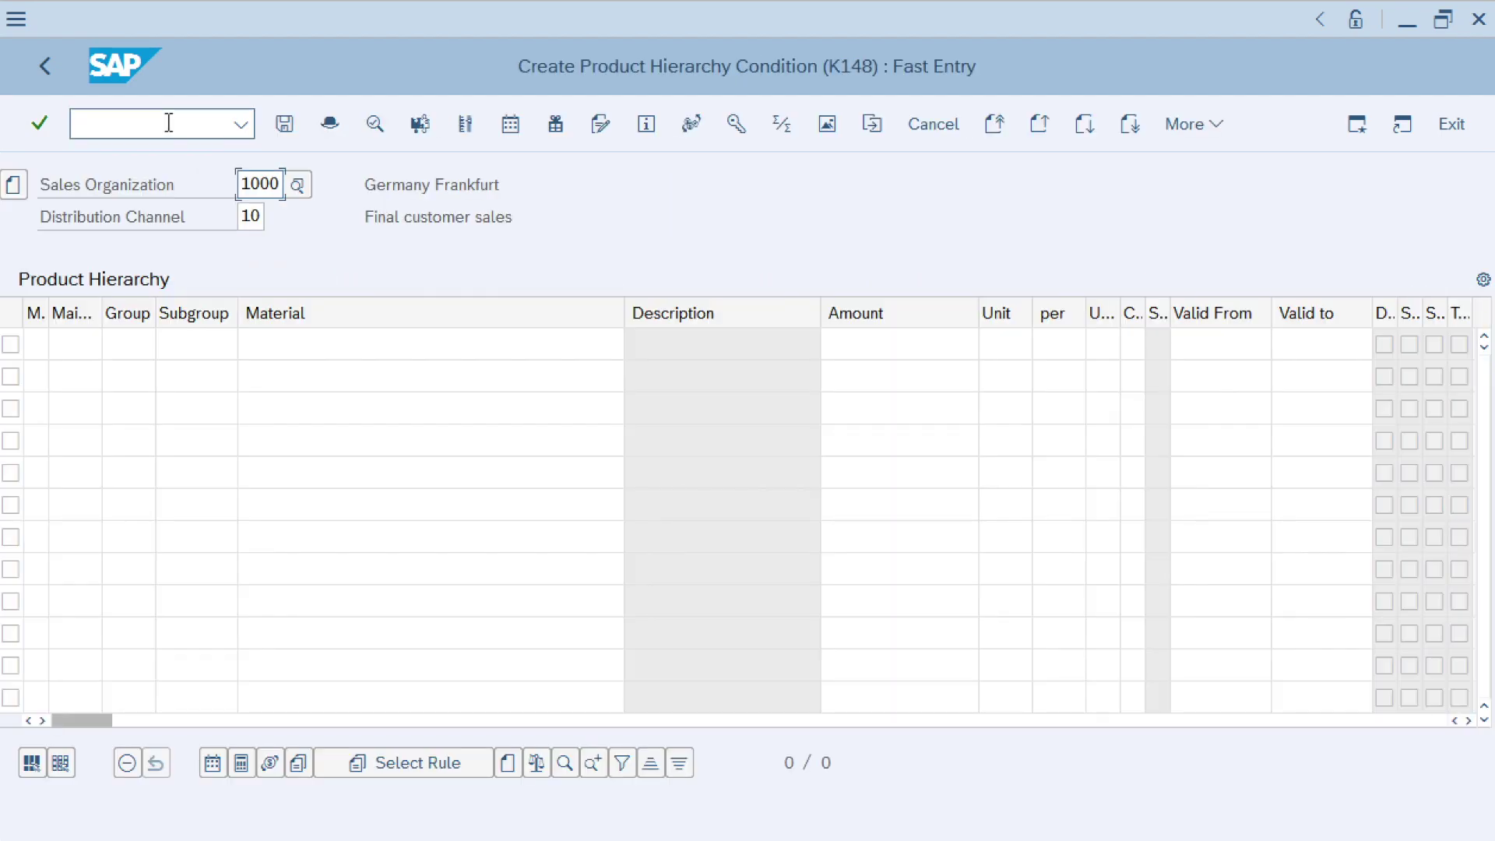
Choose main group C0001 Woman Clothing from the possible values for the first K148 condition record
click(75, 340)
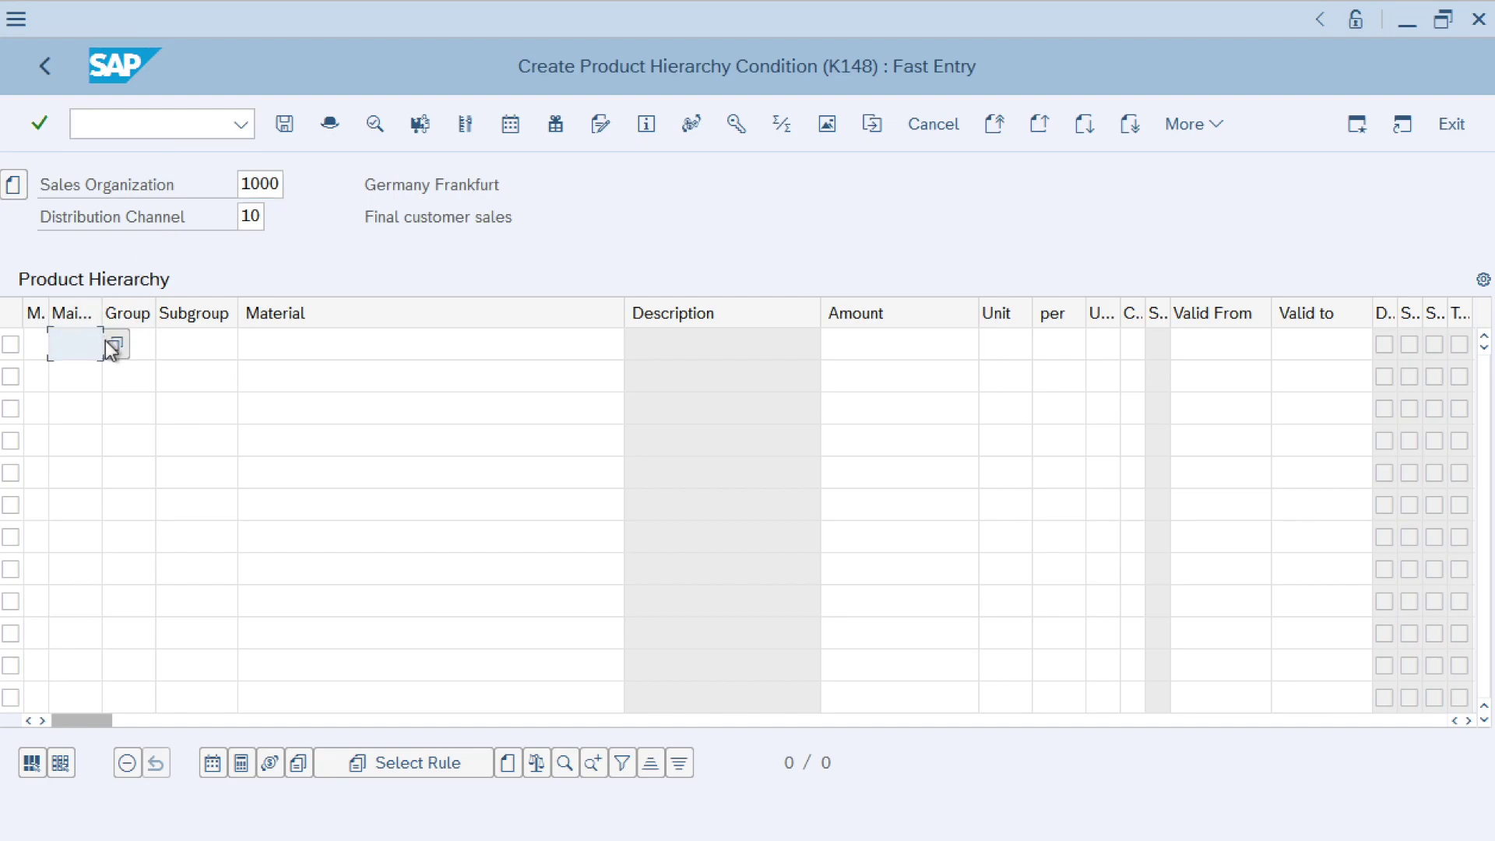
click(109, 344)
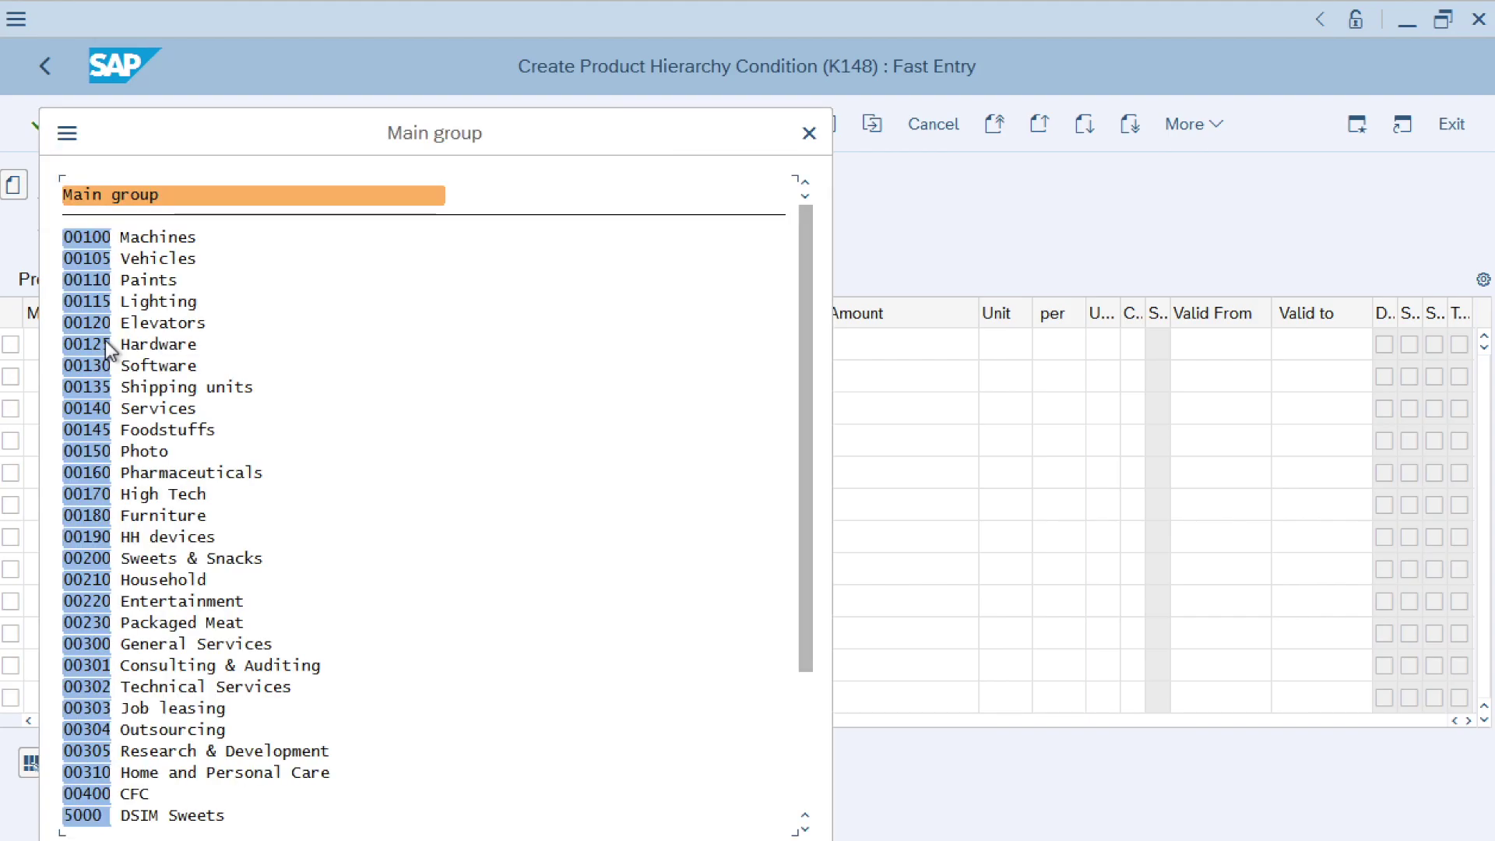
drag(811, 370, 792, 615)
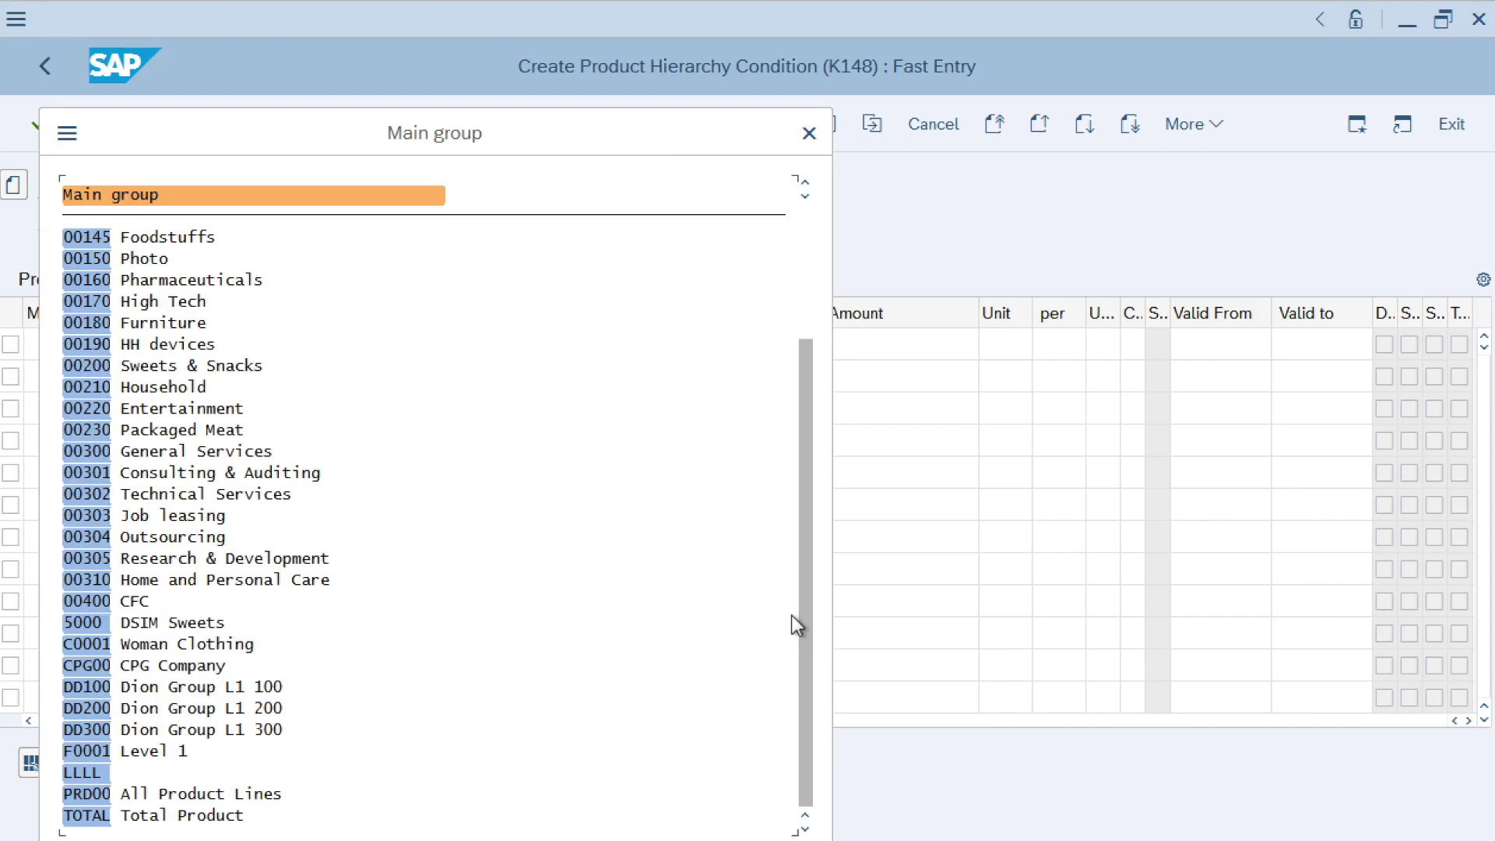
click(104, 648)
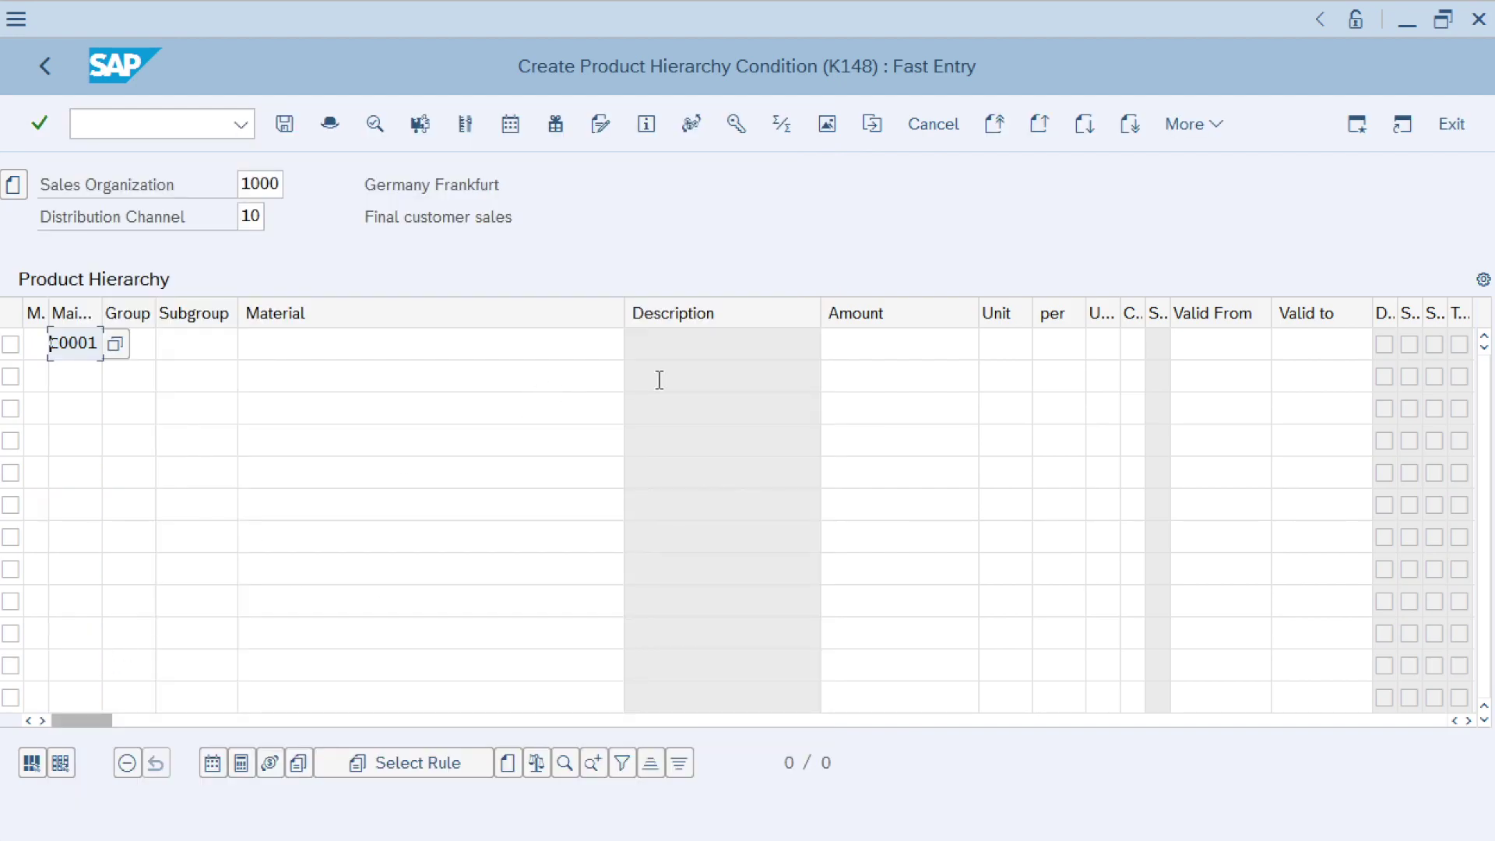
Set the amount for main group C0001 to 3 % and save the condition record
click(865, 354)
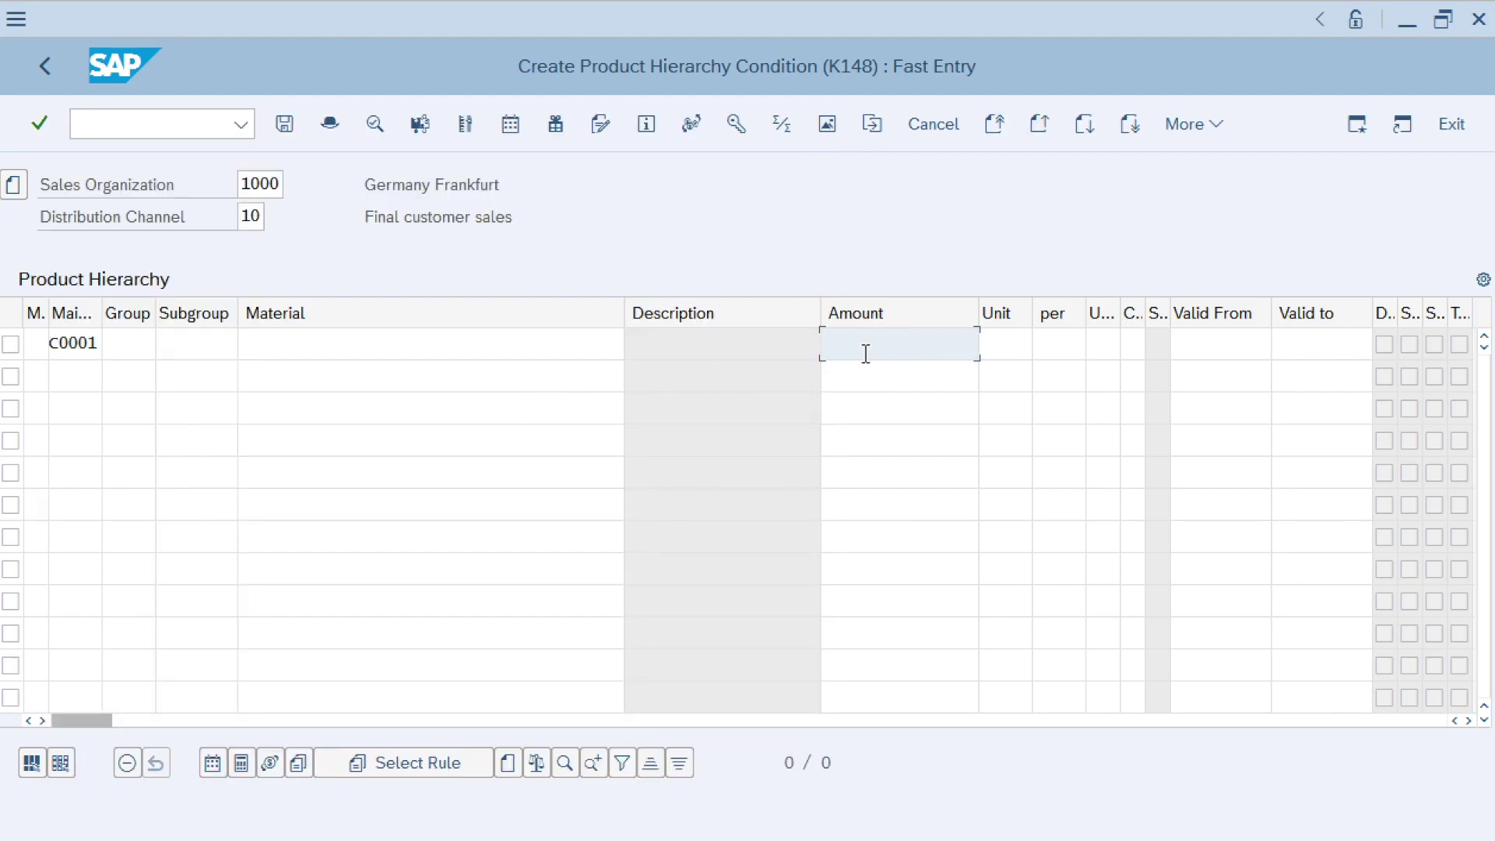
text(3)
key(Return)
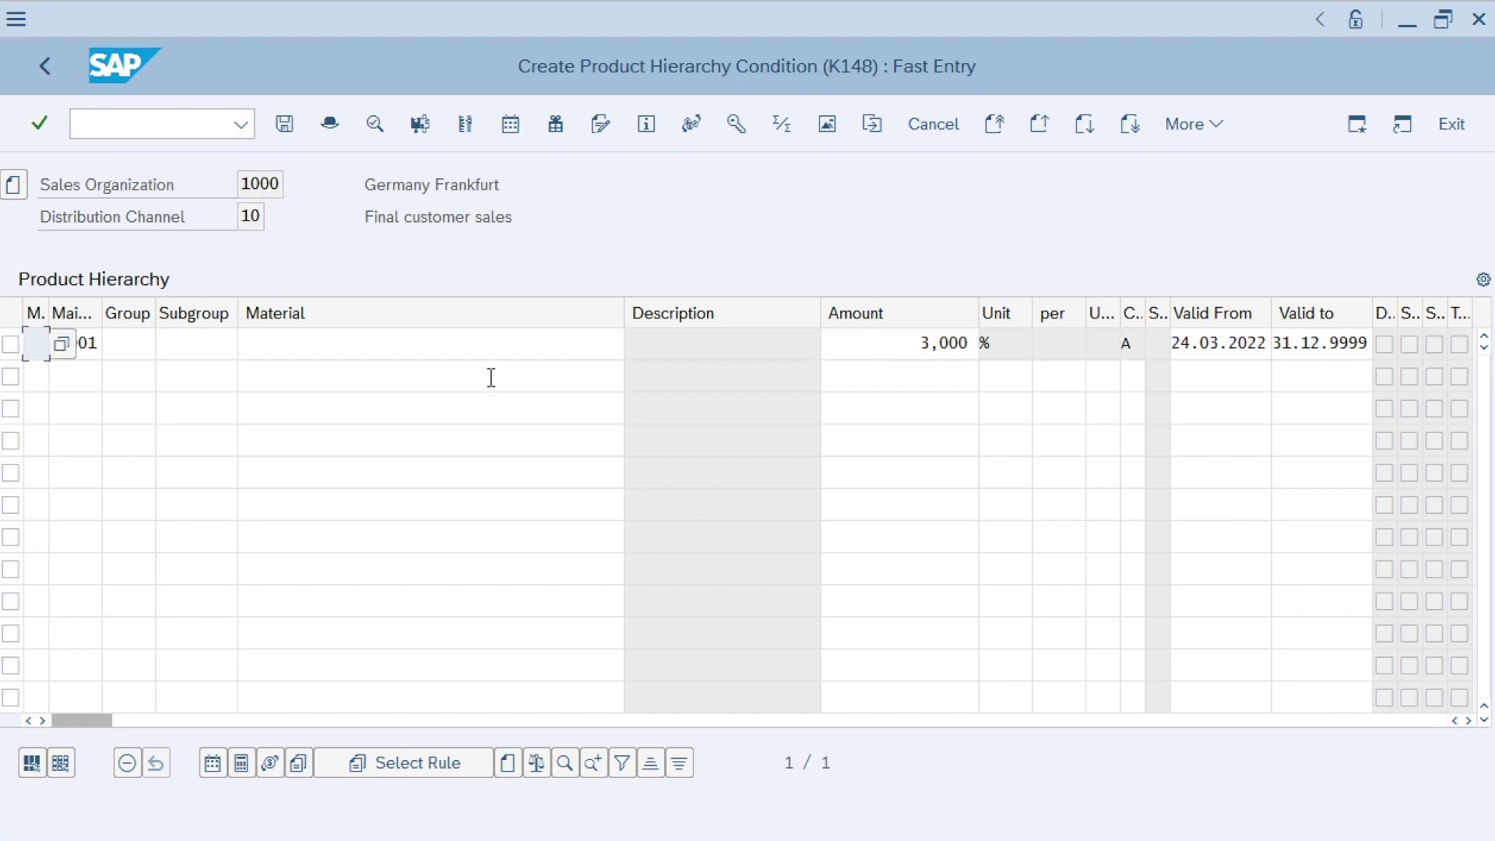
click(478, 335)
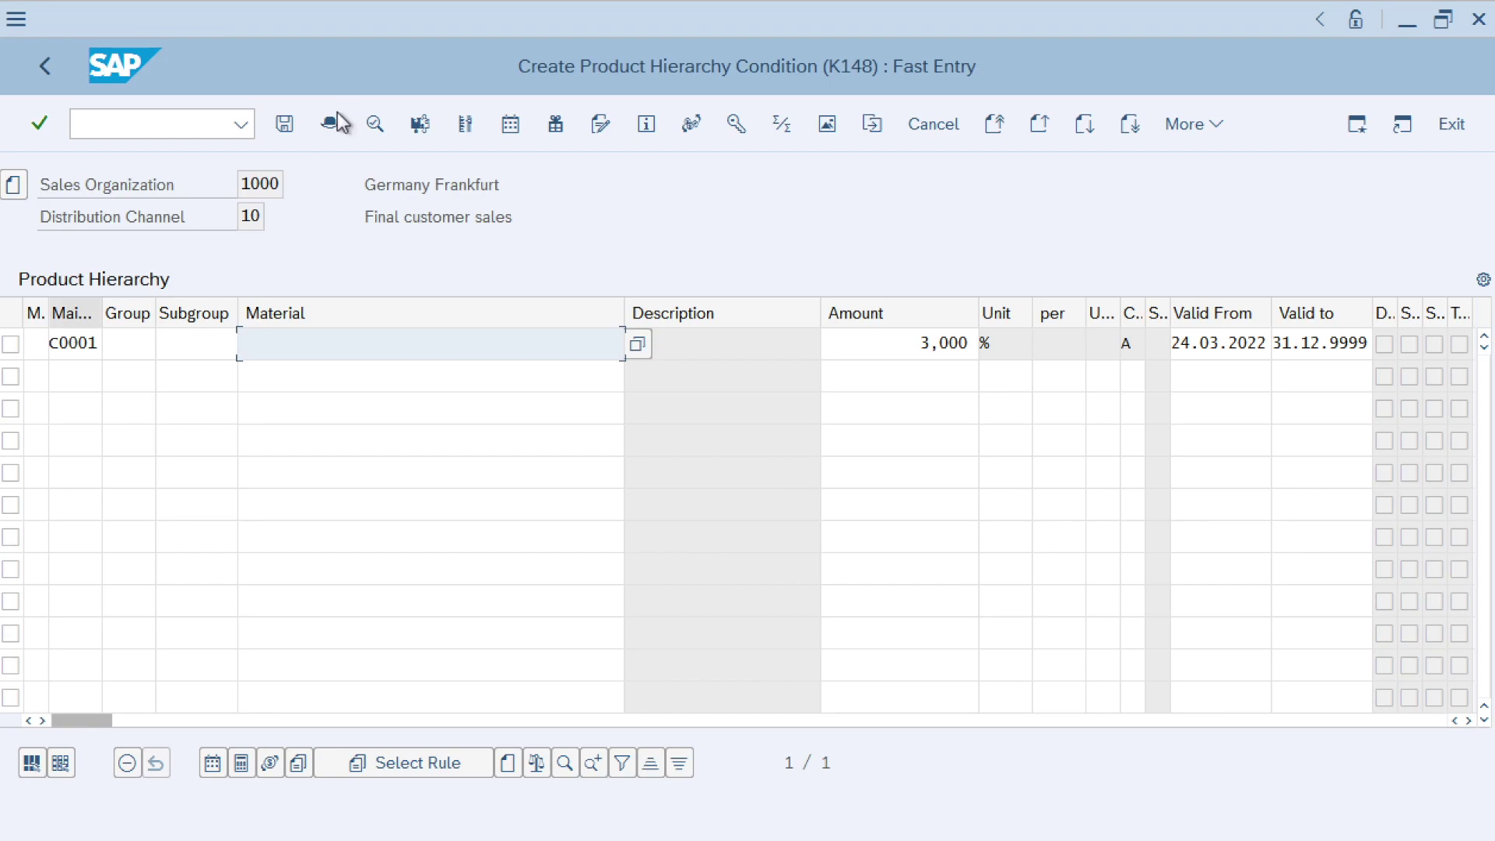
click(285, 124)
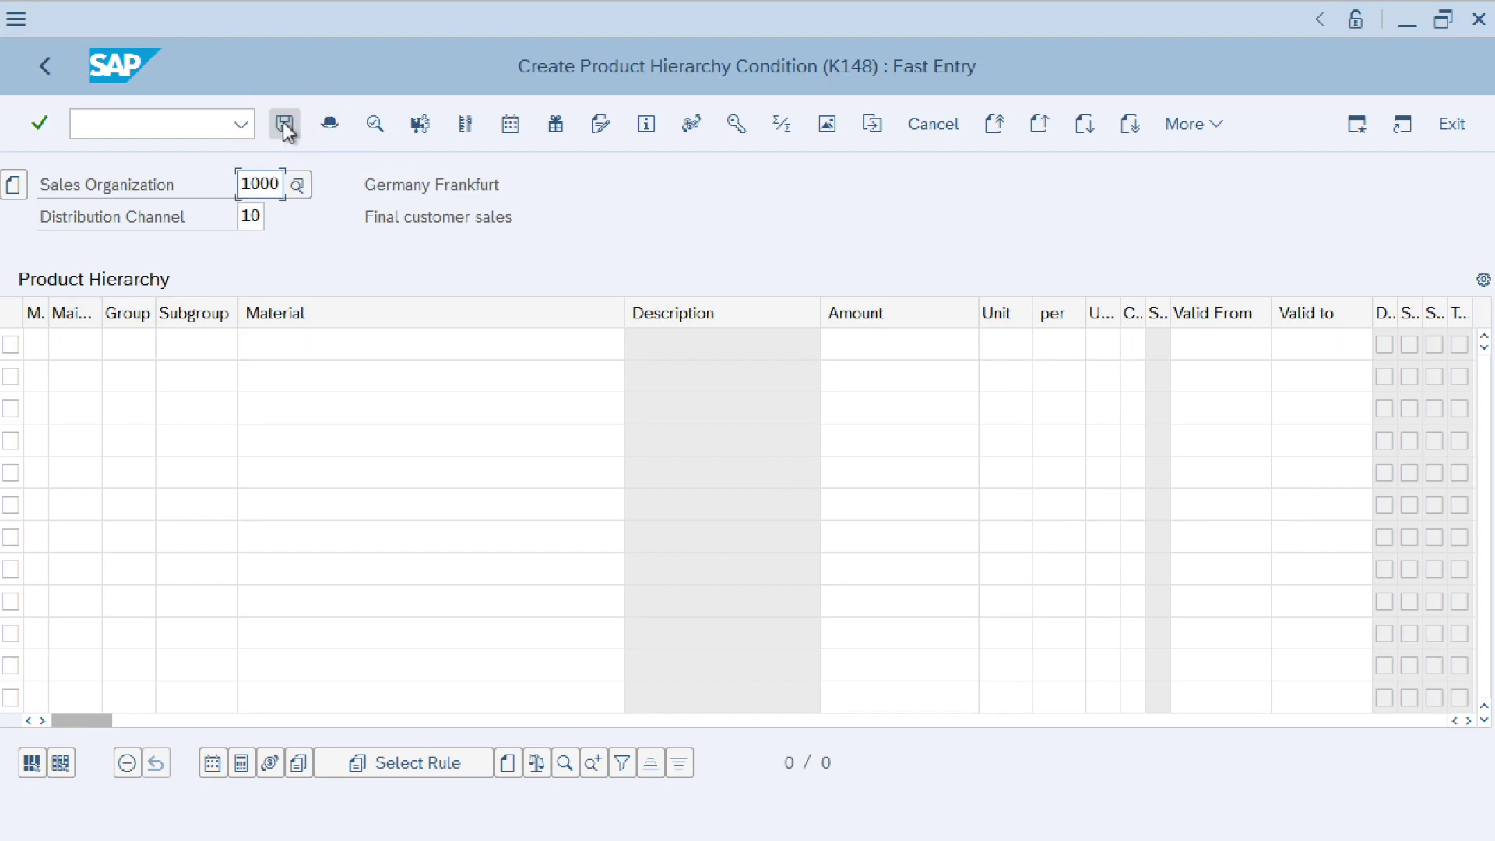
Start a new standard order in transaction VA01 with the preset organizational data
click(167, 124)
text(/nva01)
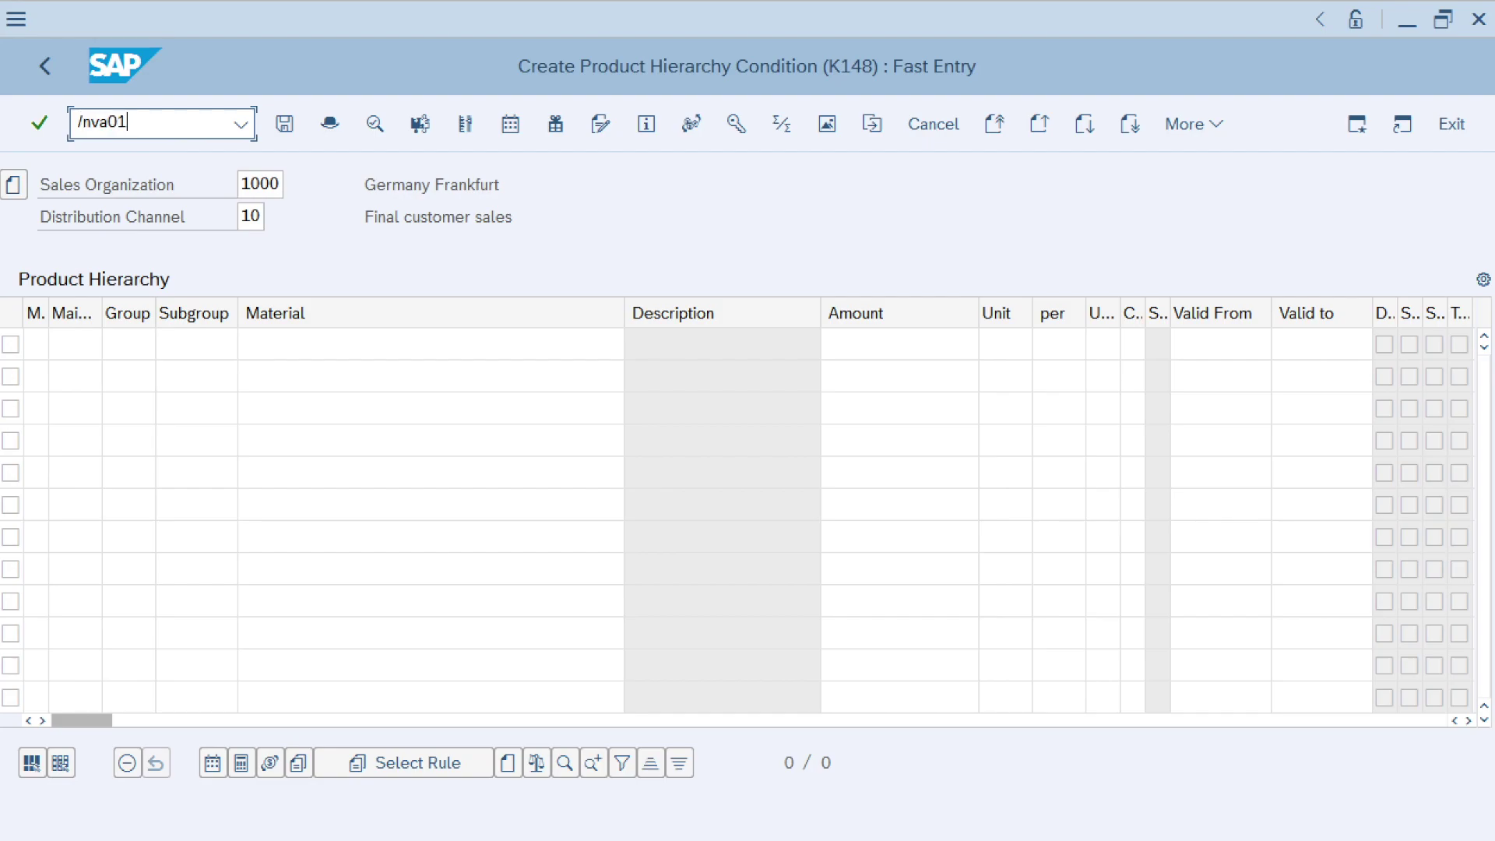
key(Return)
key(Return)
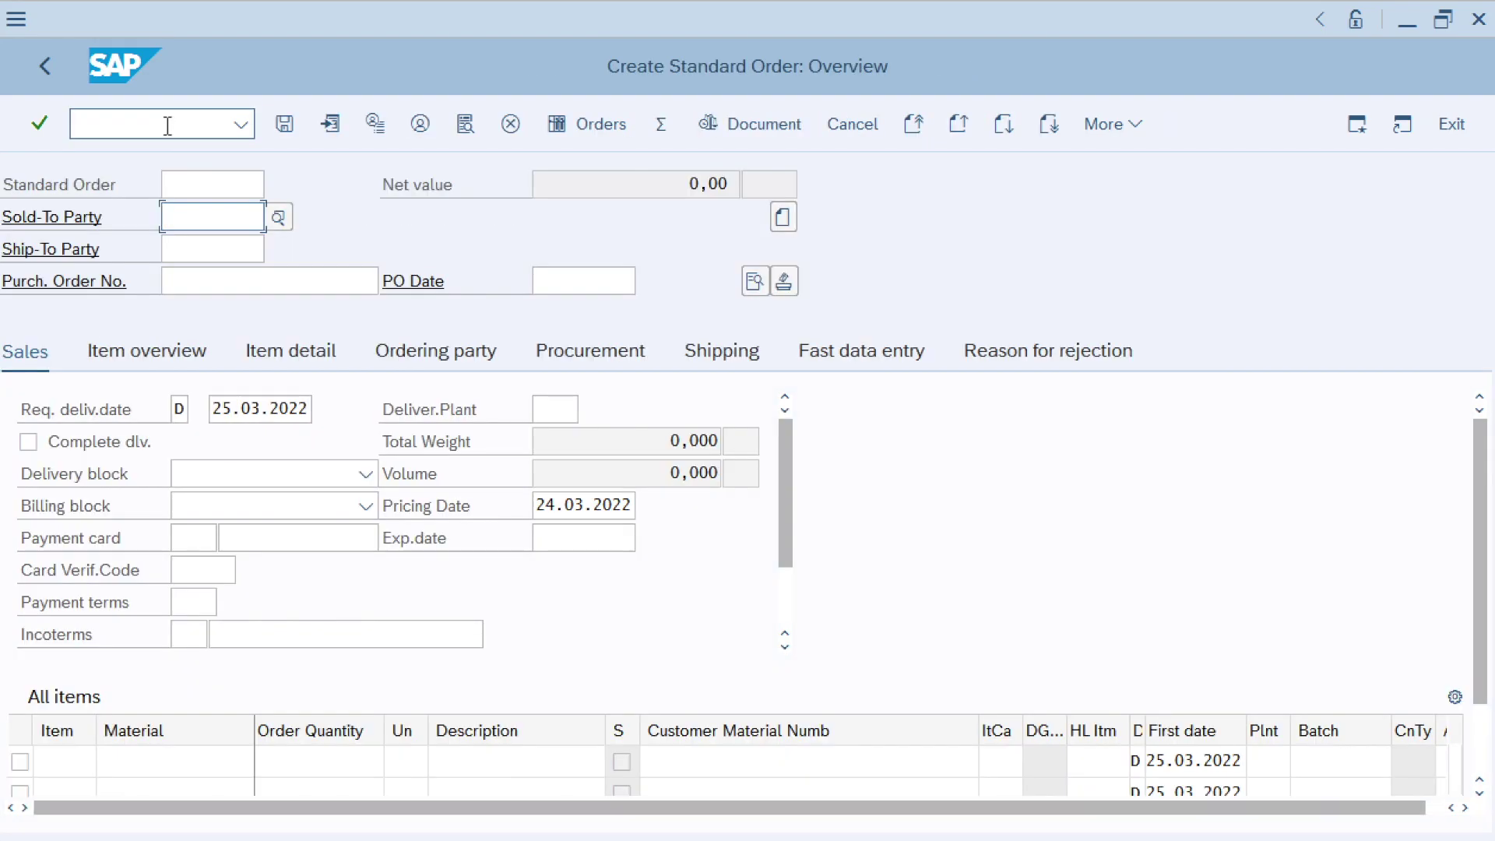
Enter the customer's number as sold-to and ship-to party of the new order, with test01 as the purchase order reference
text(1330)
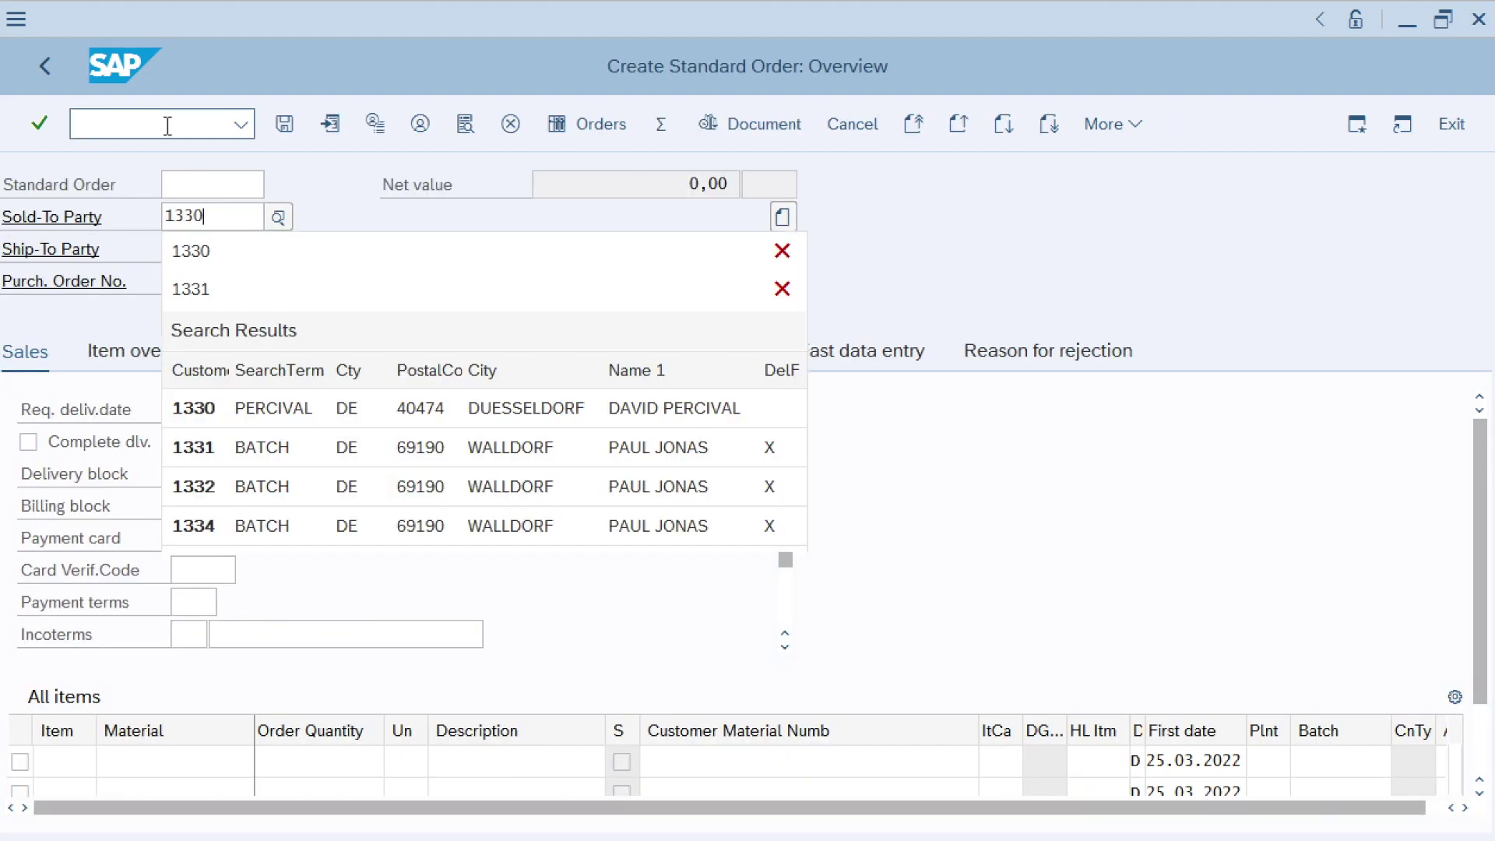
click(193, 249)
text(1330)
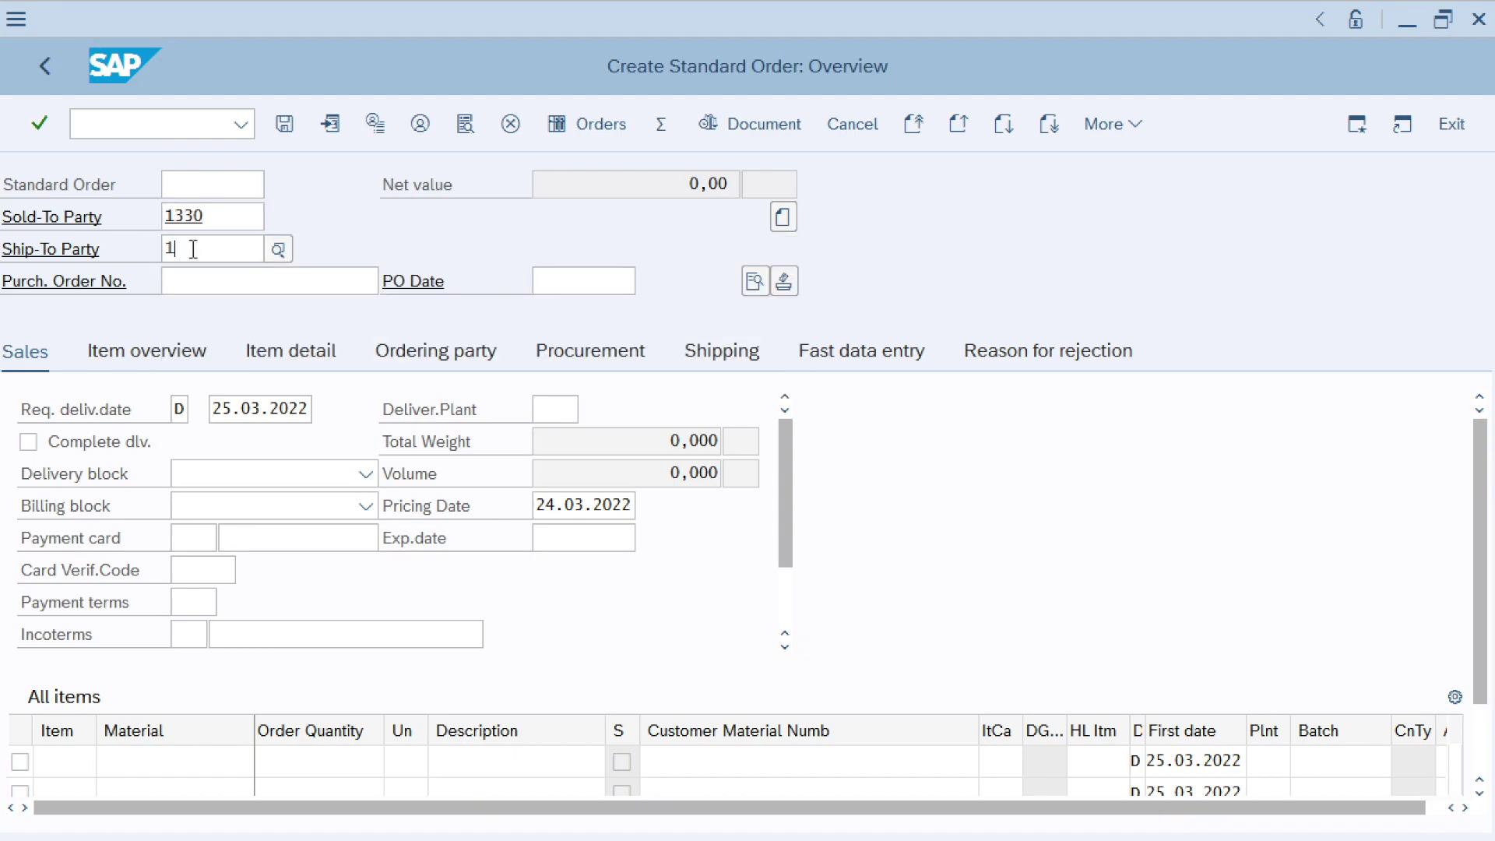
click(216, 287)
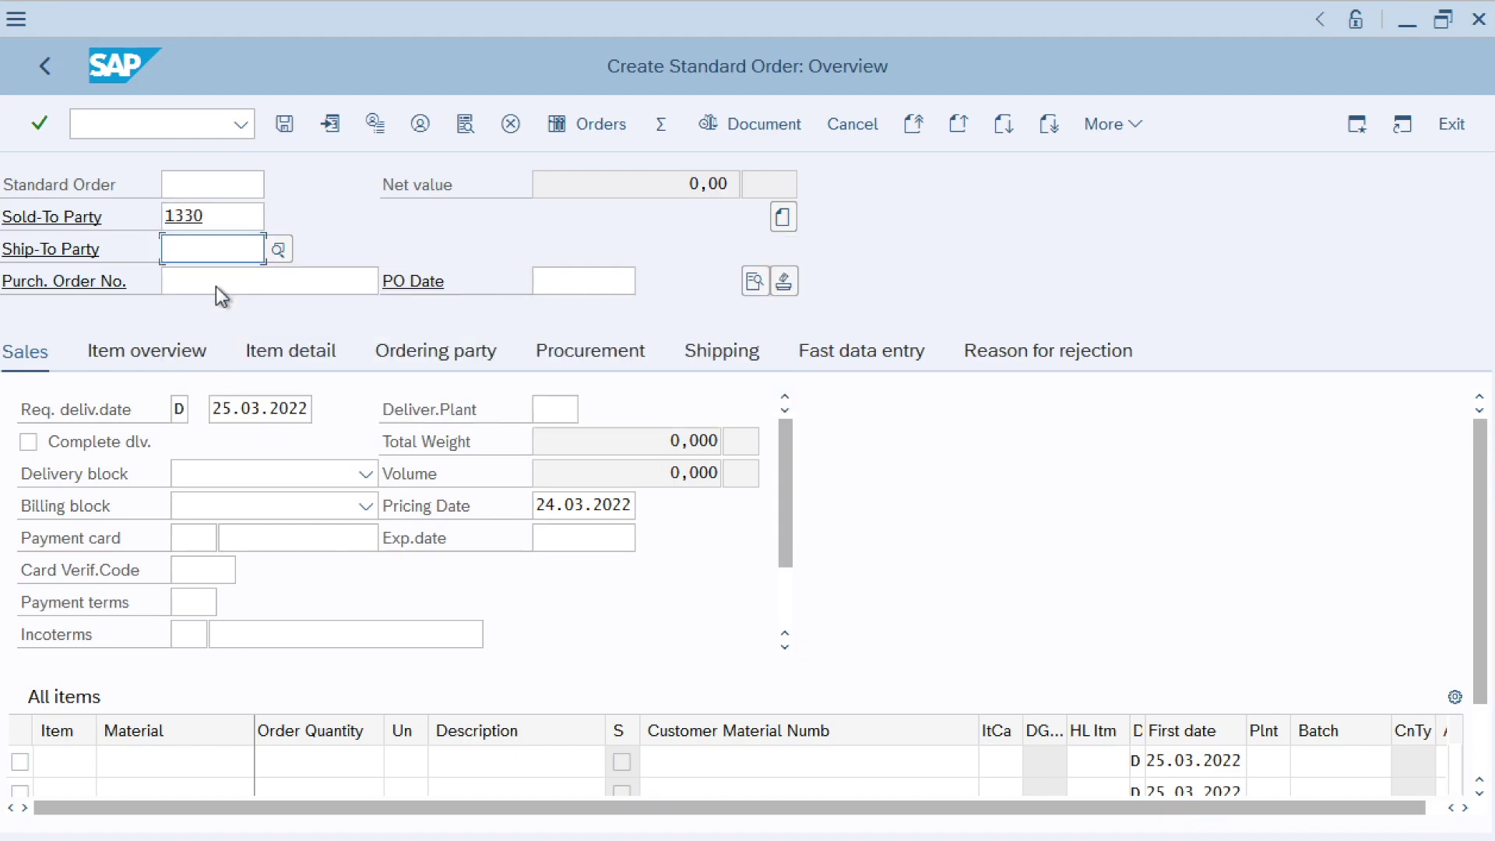
text(test01)
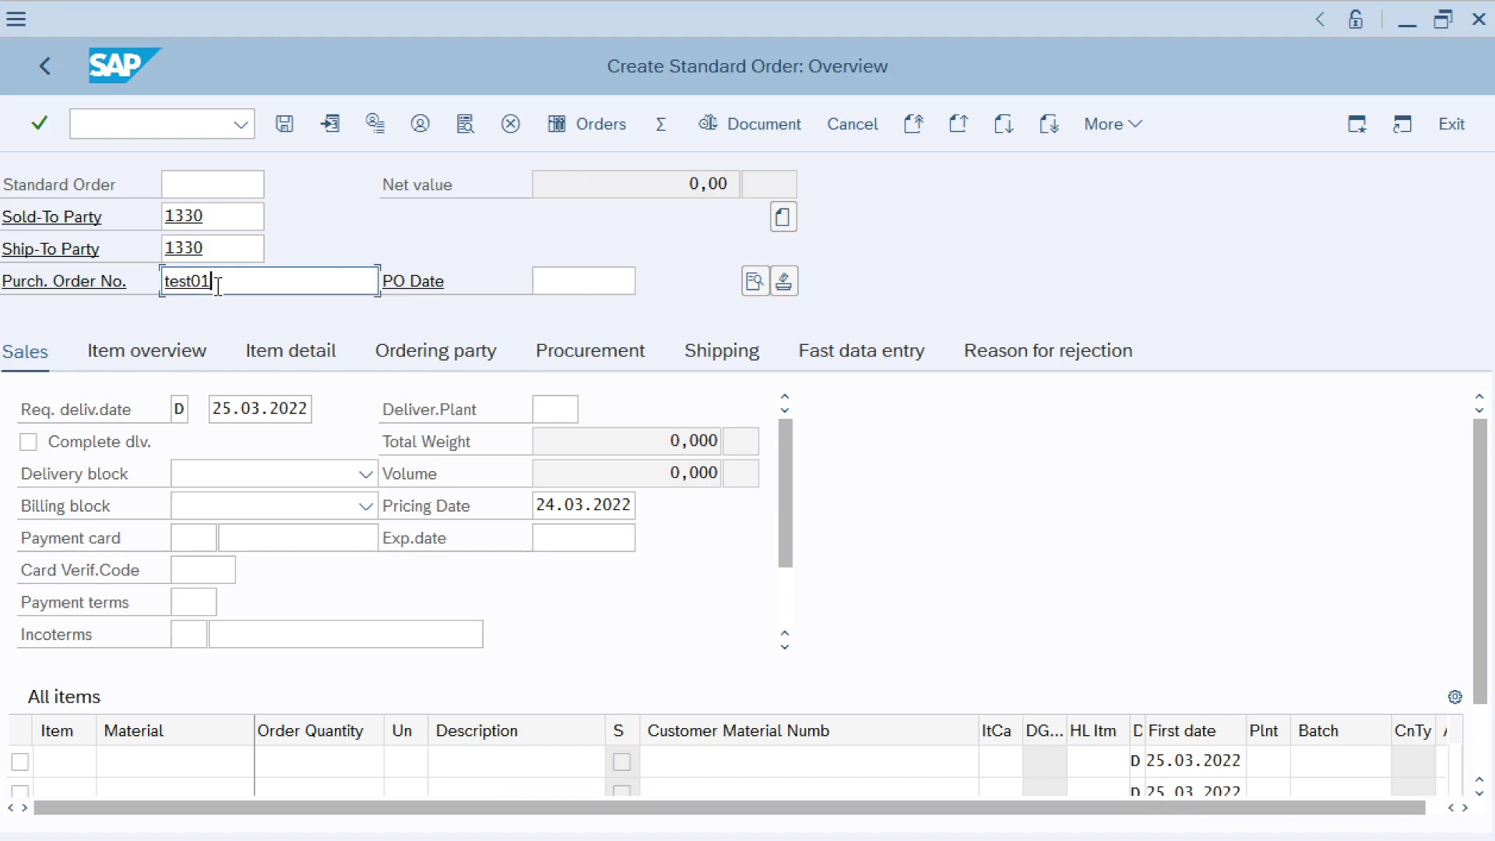
Add material M-01 with an order quantity of 1 as the first item of order test01
click(212, 762)
text(m-01)
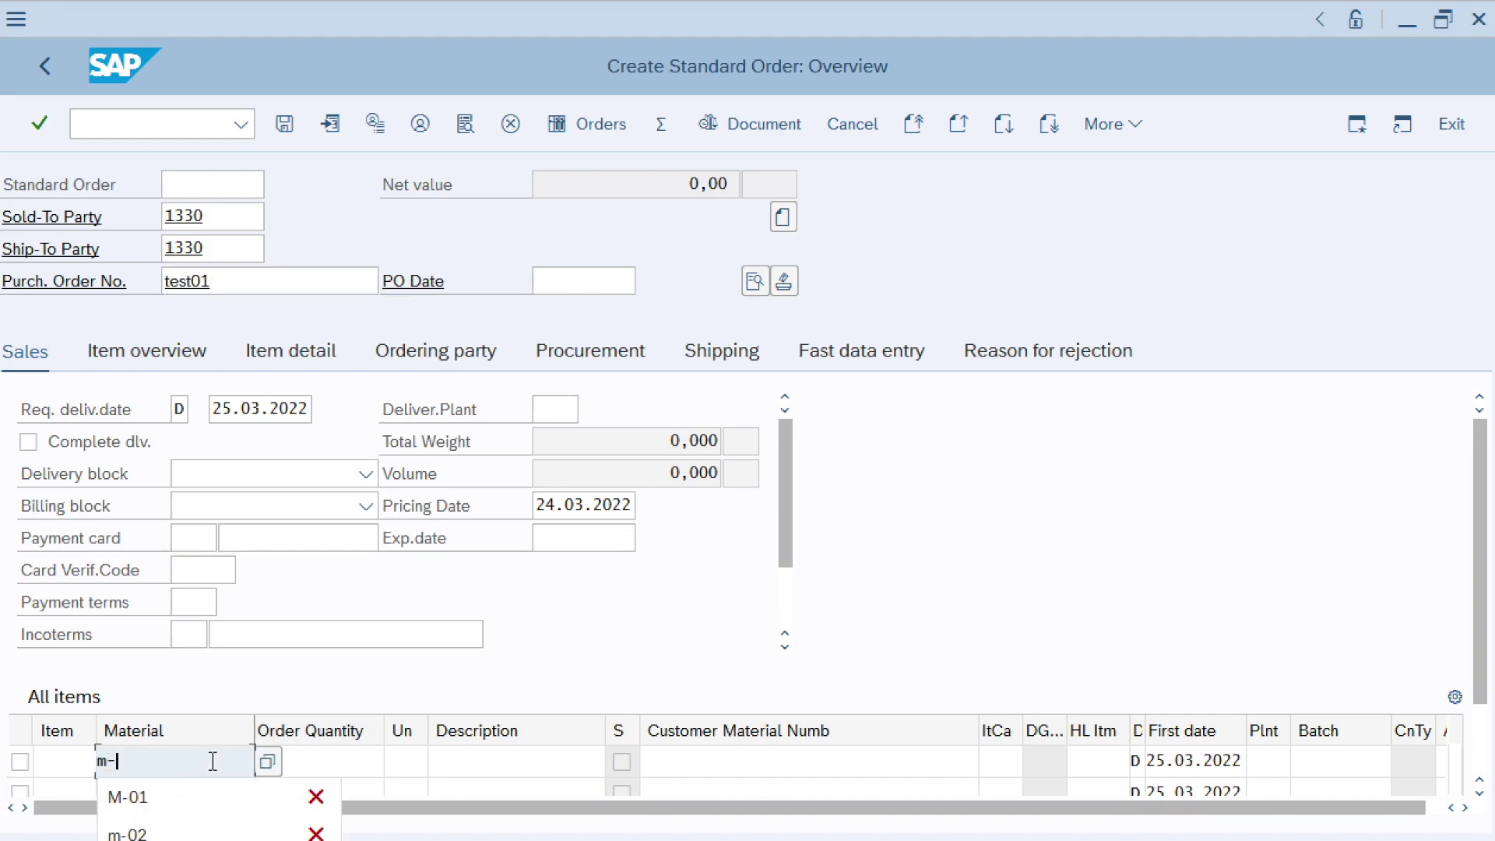
key(Tab)
text(1)
key(Return)
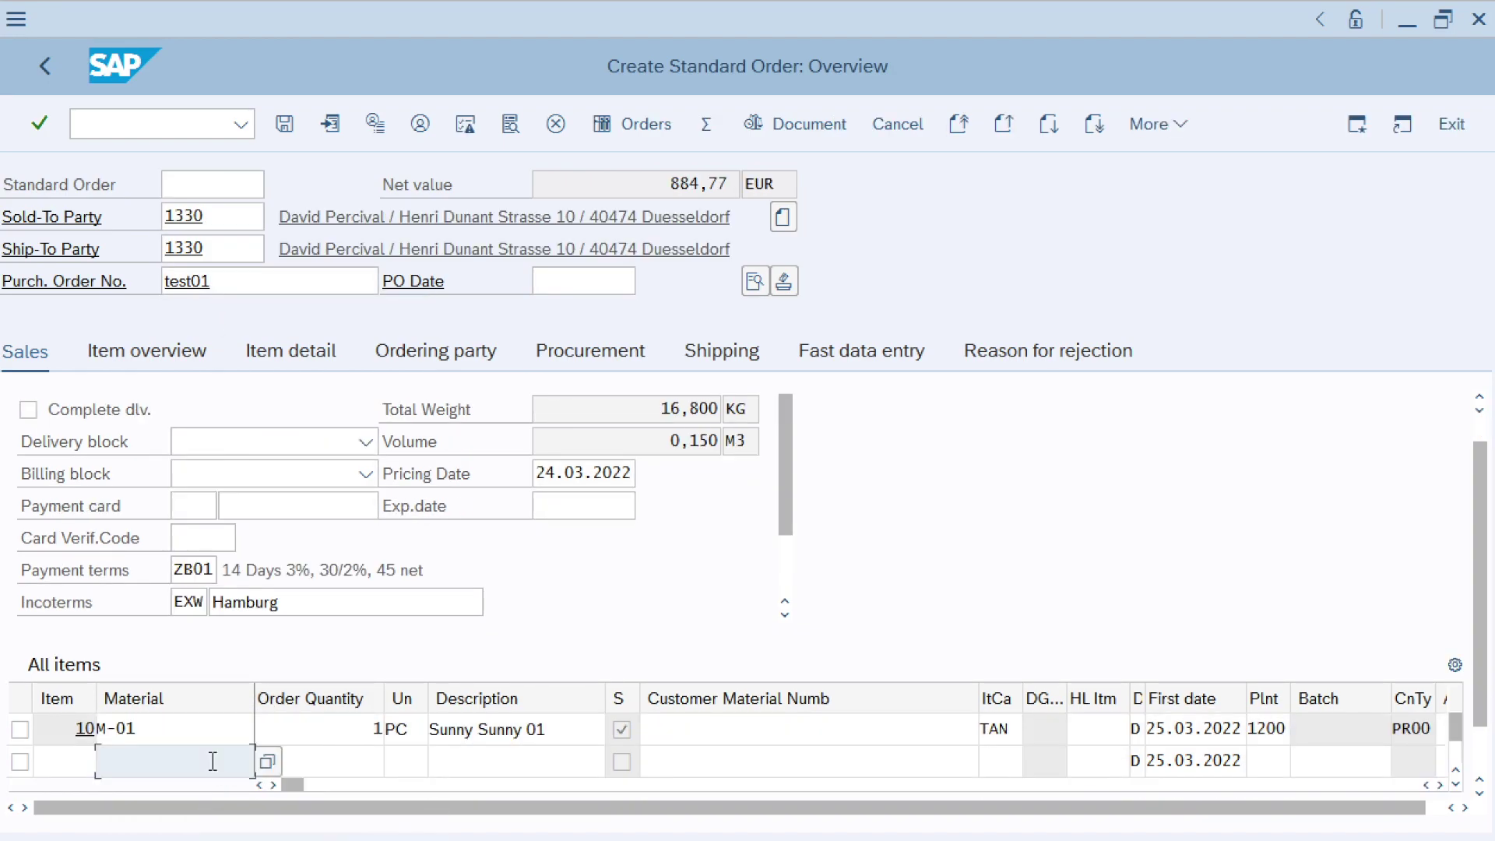
Open the pricing conditions of item 10 and compare them with the women's wear hierarchy diagram in the myViewBoard browser window
click(20, 729)
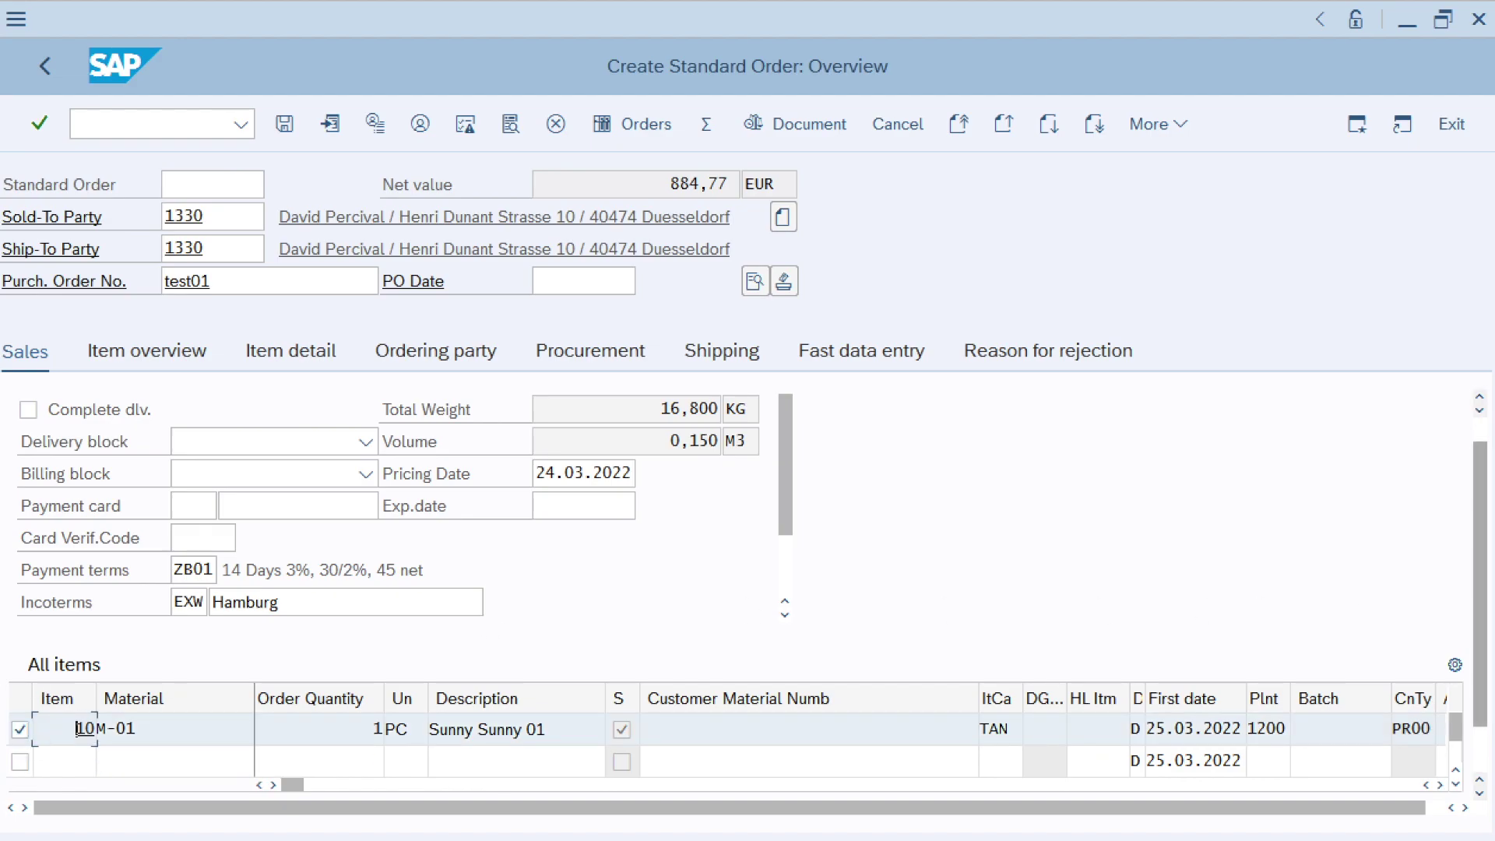
scroll(27, 760, down, 1)
click(347, 764)
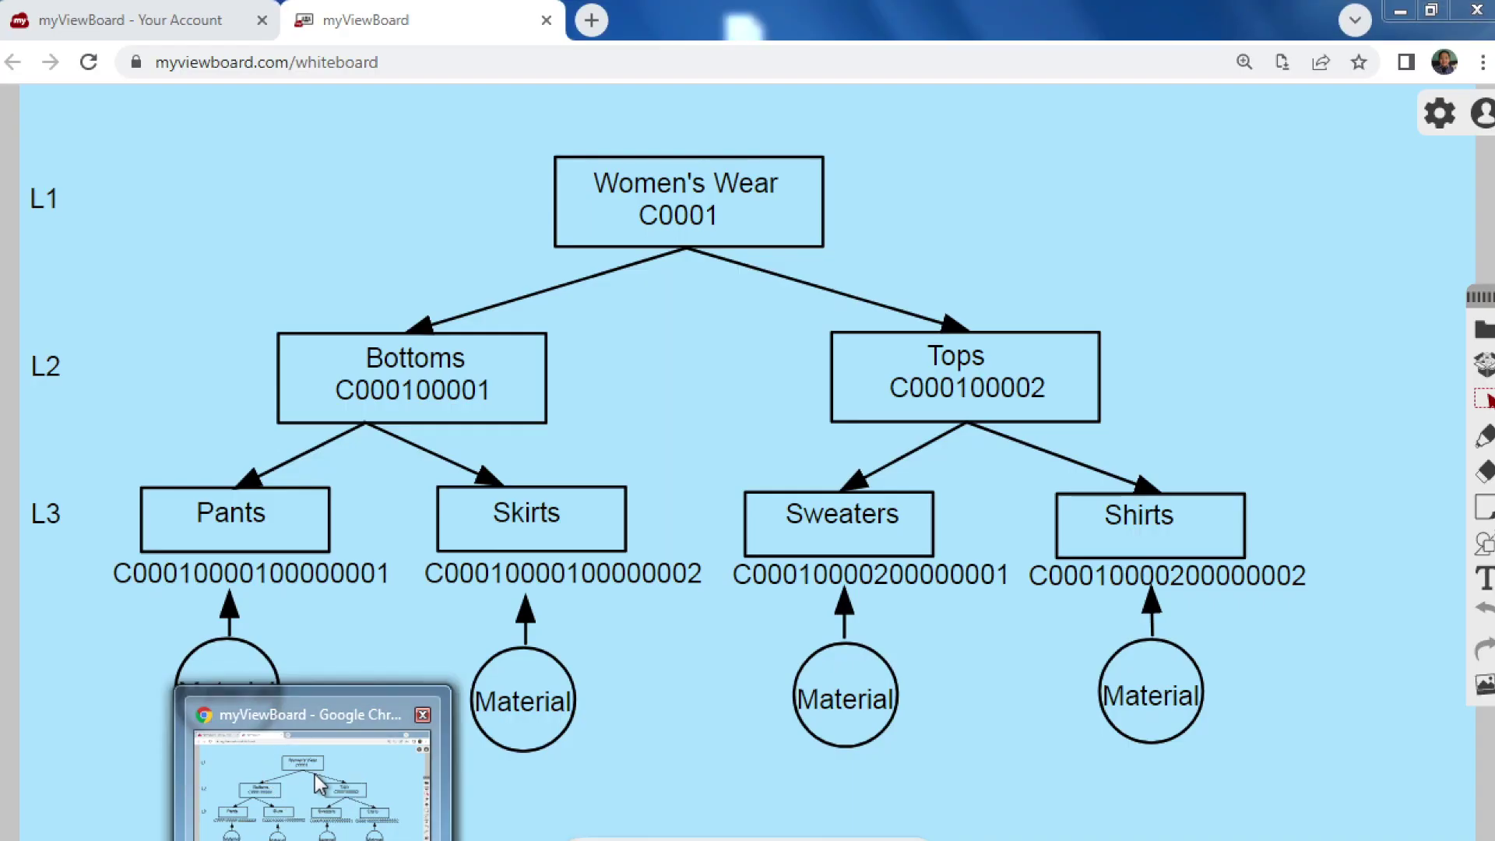
click(314, 774)
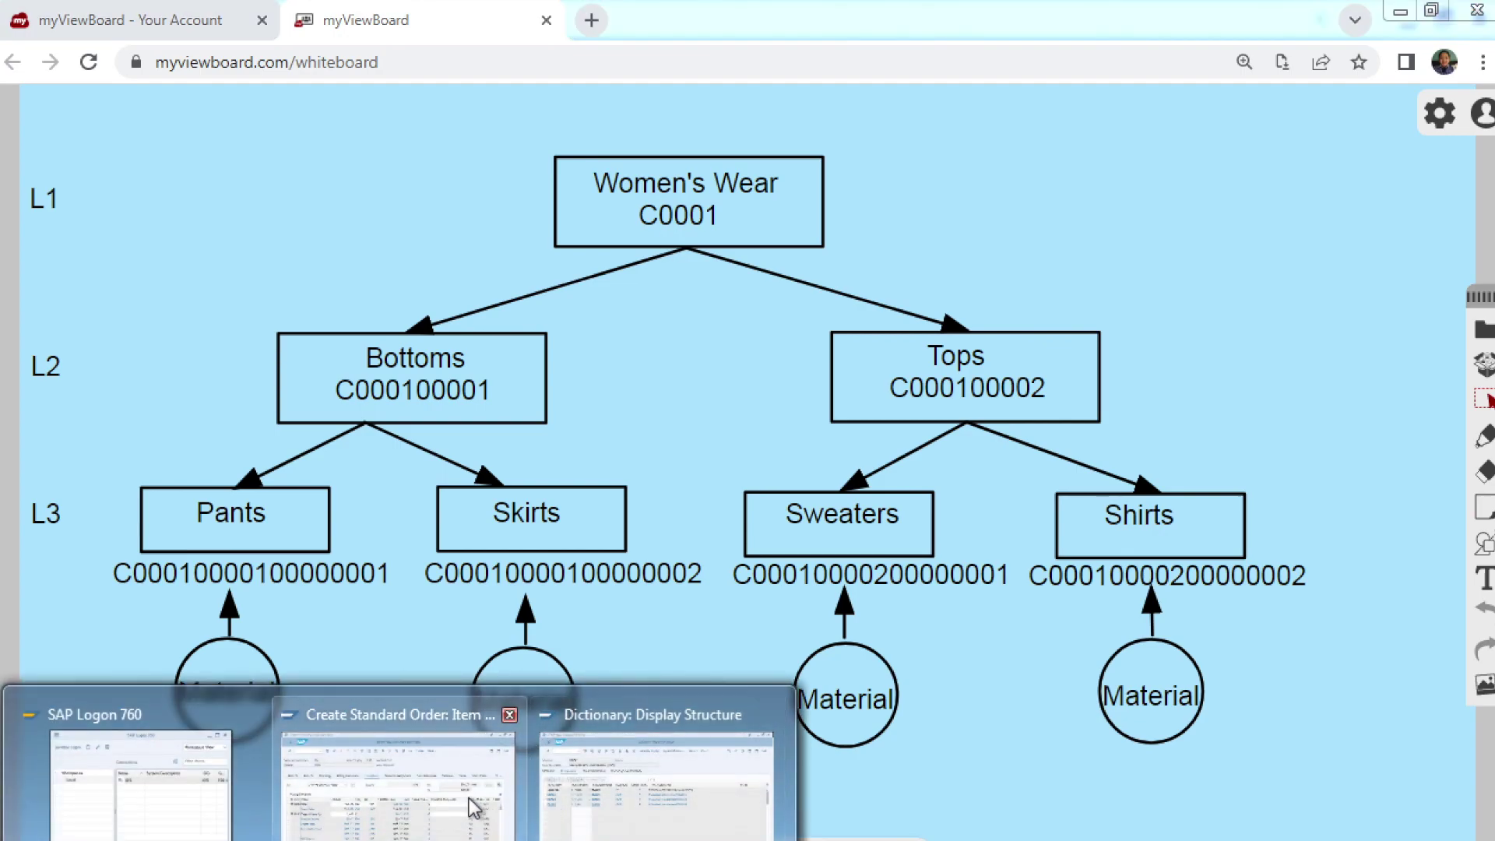
click(475, 808)
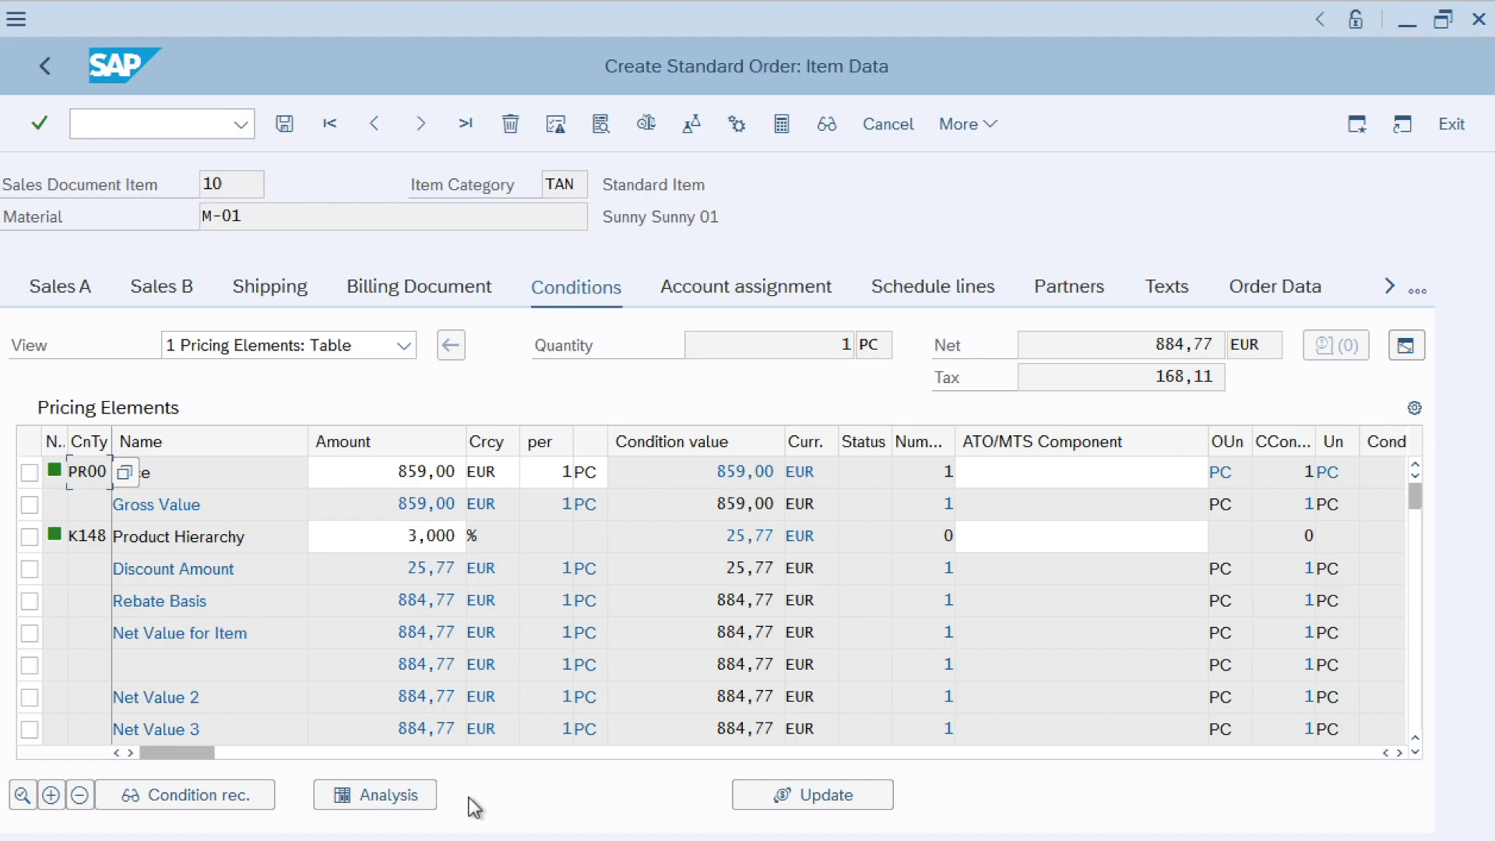
Leave the order without saving and return to the SAP Easy Access screen
click(210, 125)
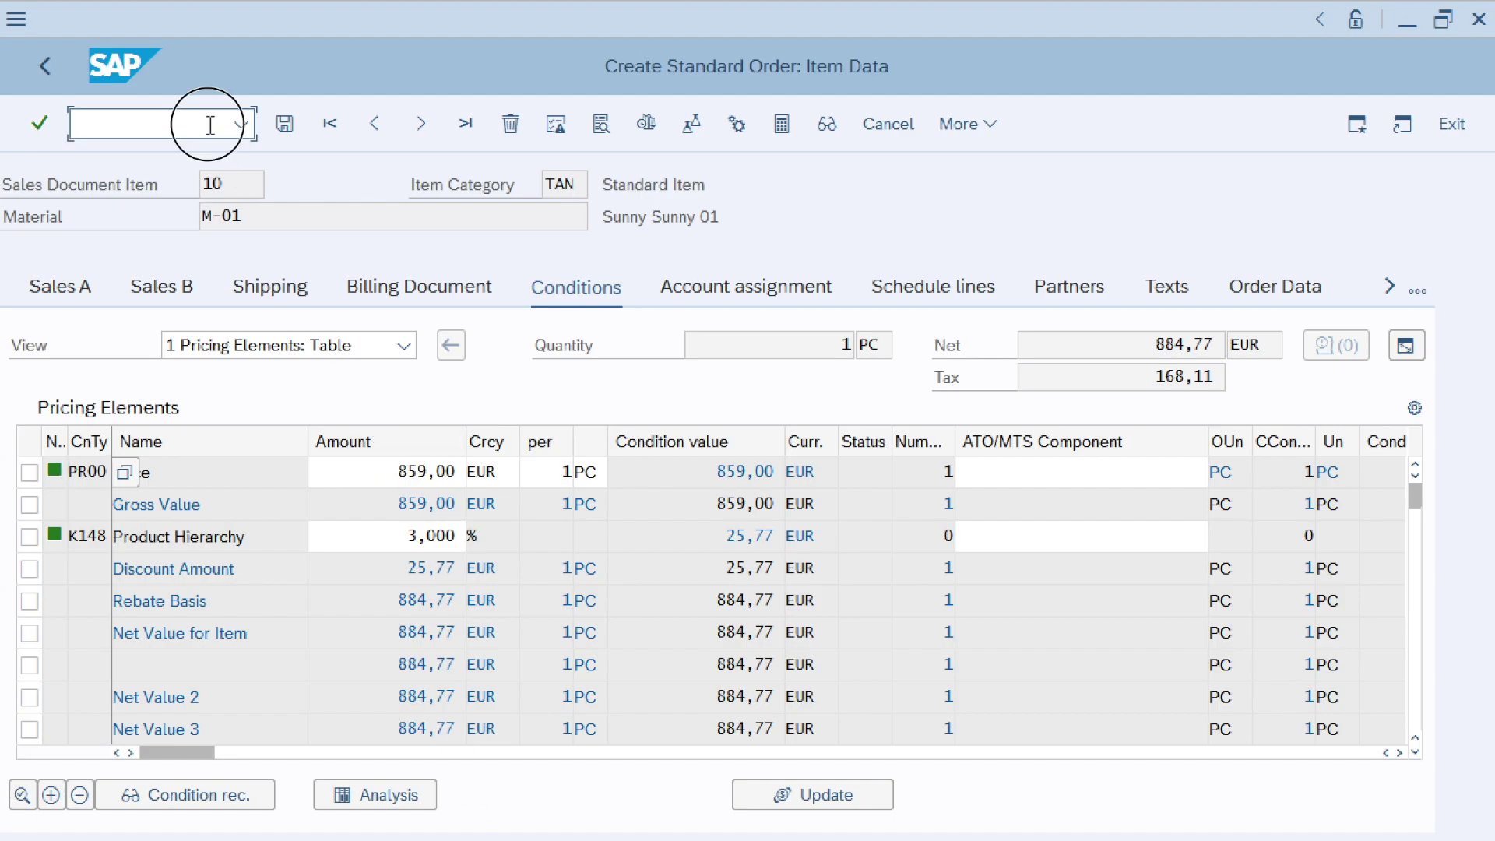
text(/n)
key(Return)
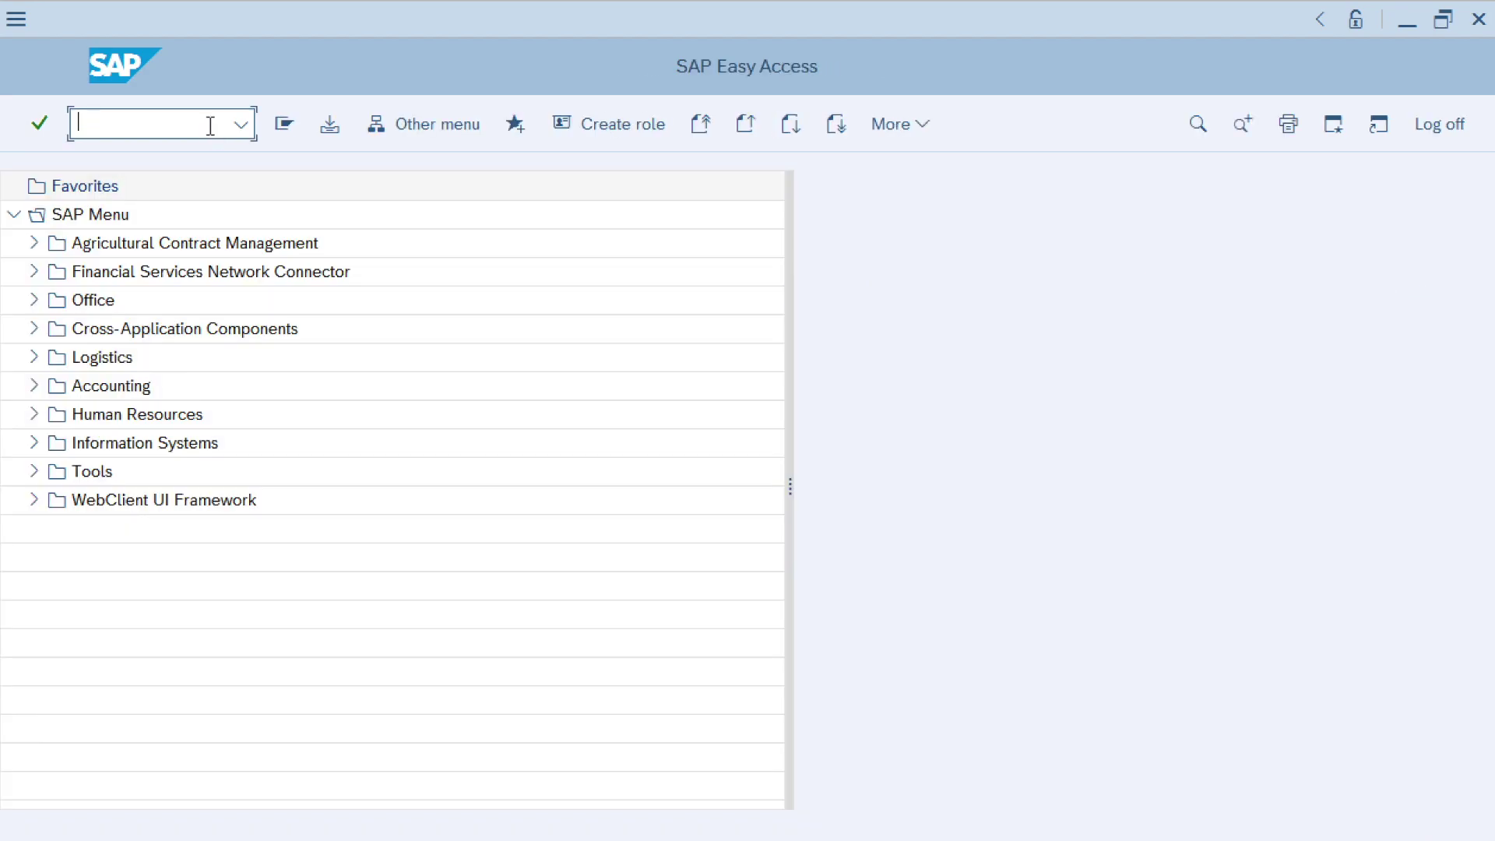